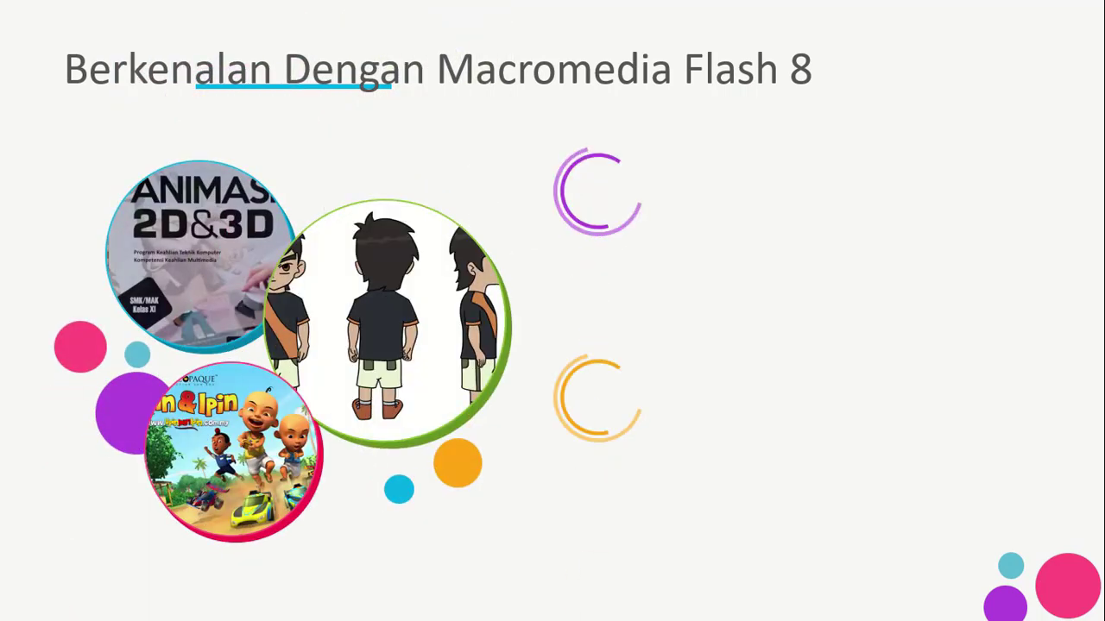
- Switch to File Explorer, open the Macromedia Flash v8.0 folder in large-icon view, and launch the Flash8-en installer
{"action": "key", "text": "alt+Tab"}
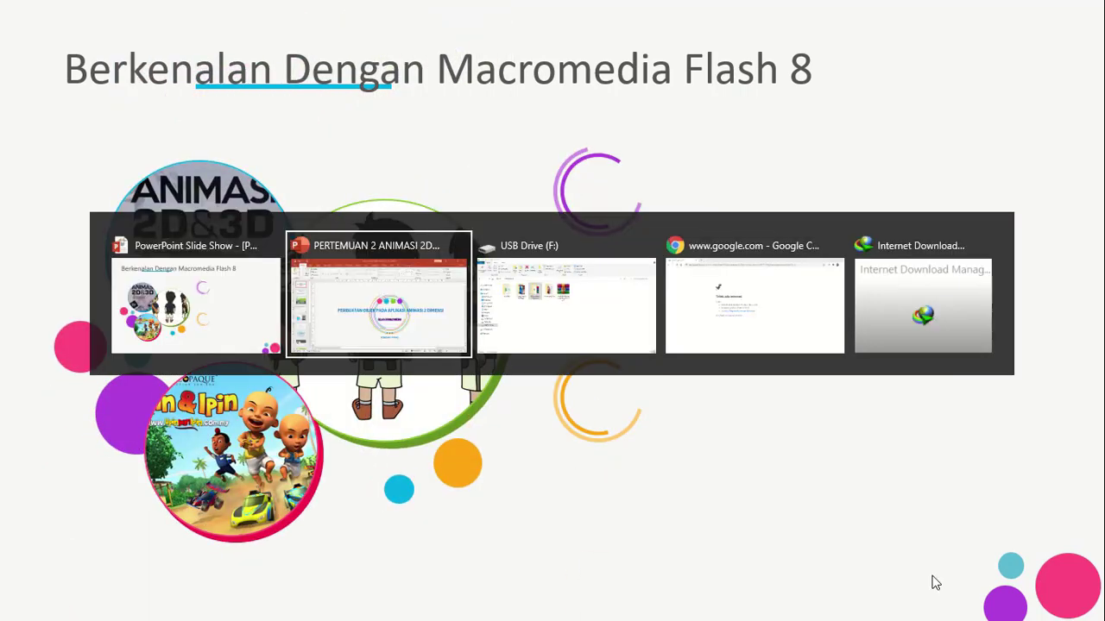
{"action": "key", "text": "alt+Tab"}
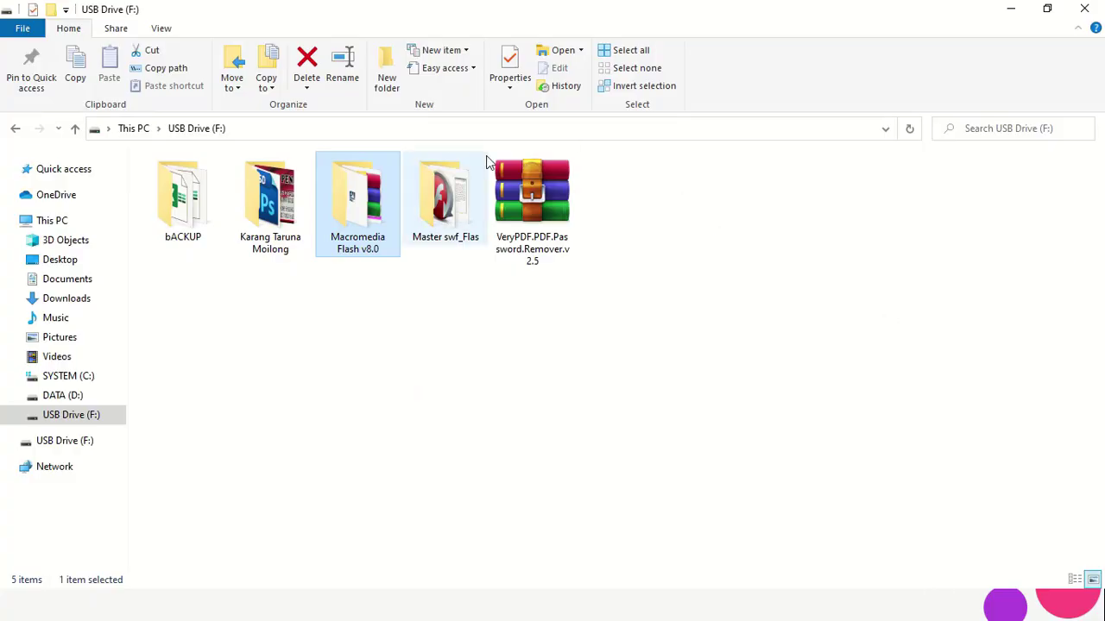
{"action": "double_click", "coordinate": [382, 190]}
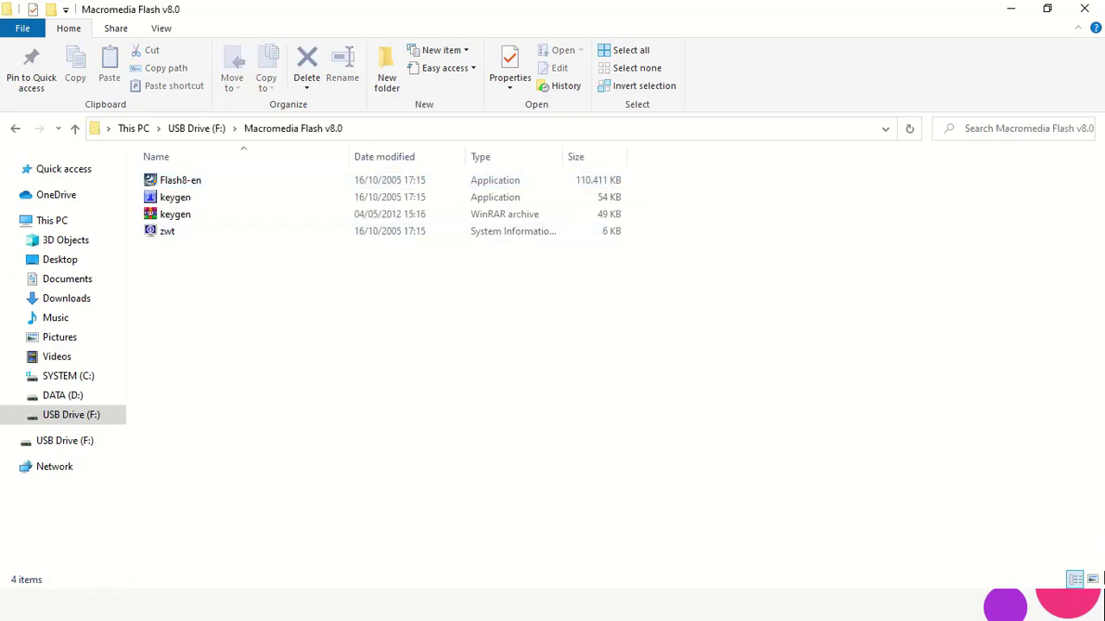
{"action": "left_click", "coordinate": [1092, 579]}
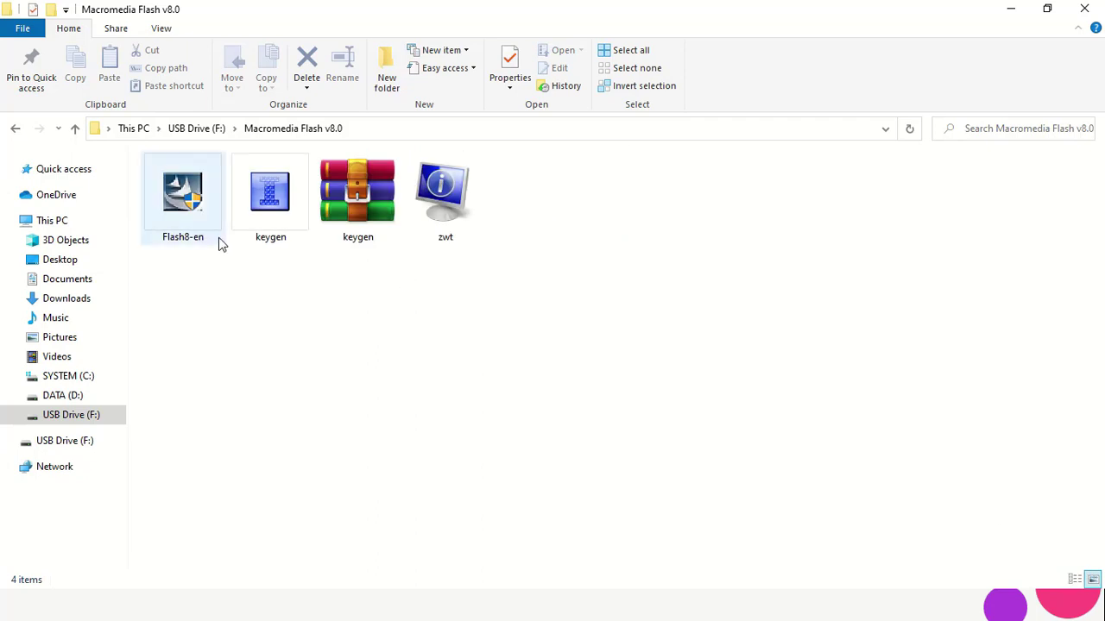
{"action": "double_click", "coordinate": [180, 207]}
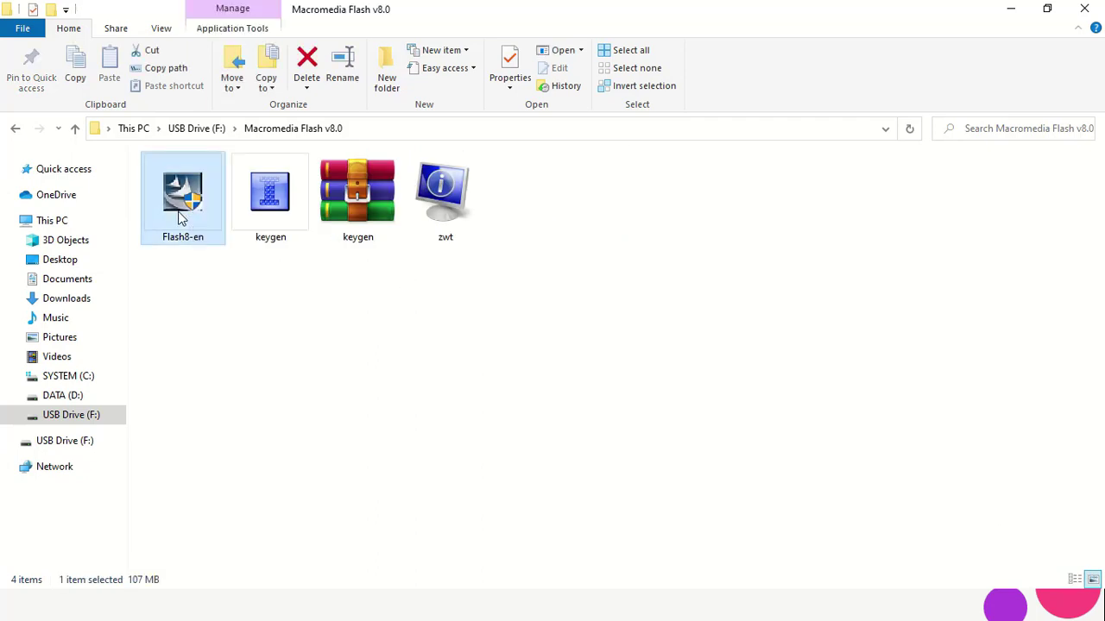
{"action": "left_click", "coordinate": [462, 408]}
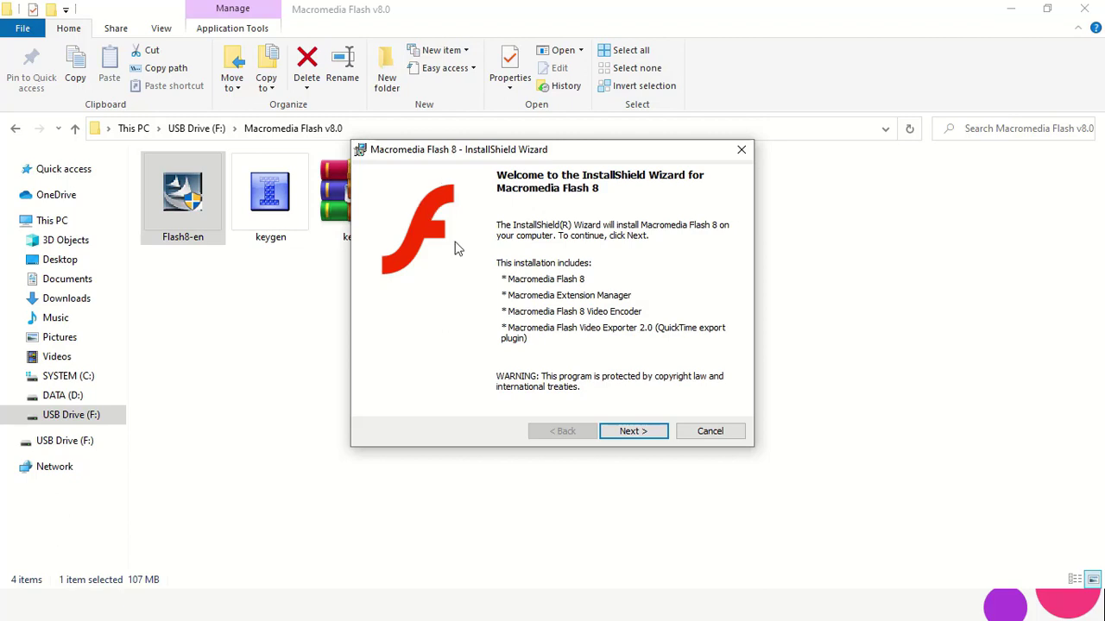
- Install Macromedia Flash 8, accepting the license agreement and keeping the default destination folder and the Flash Player option
{"action": "left_click", "coordinate": [616, 431]}
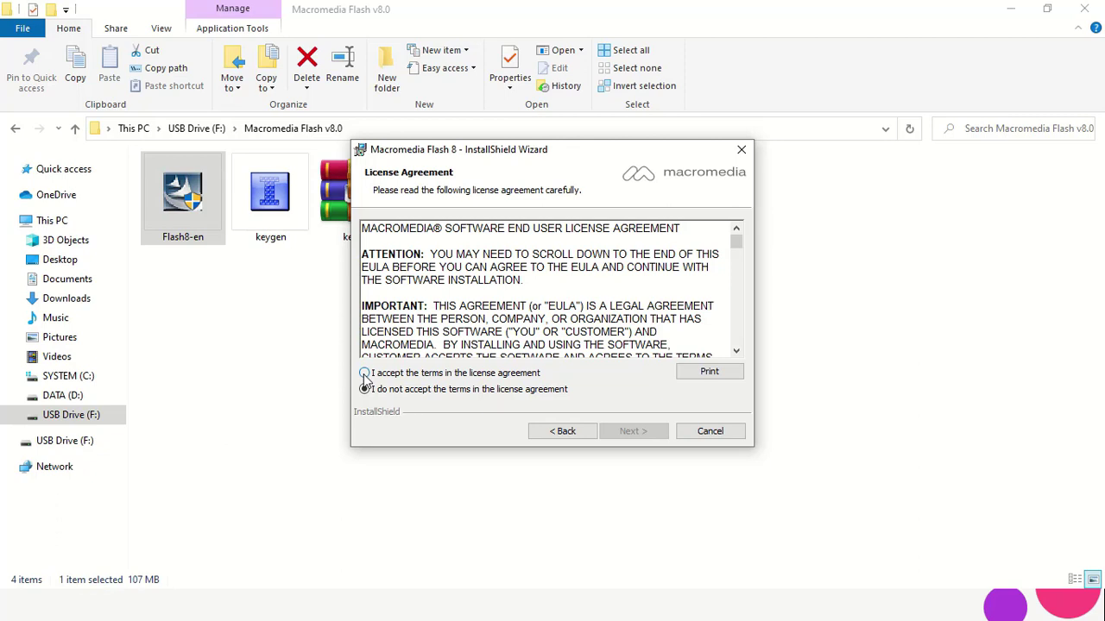
{"action": "left_click", "coordinate": [365, 375]}
{"action": "left_click", "coordinate": [624, 435]}
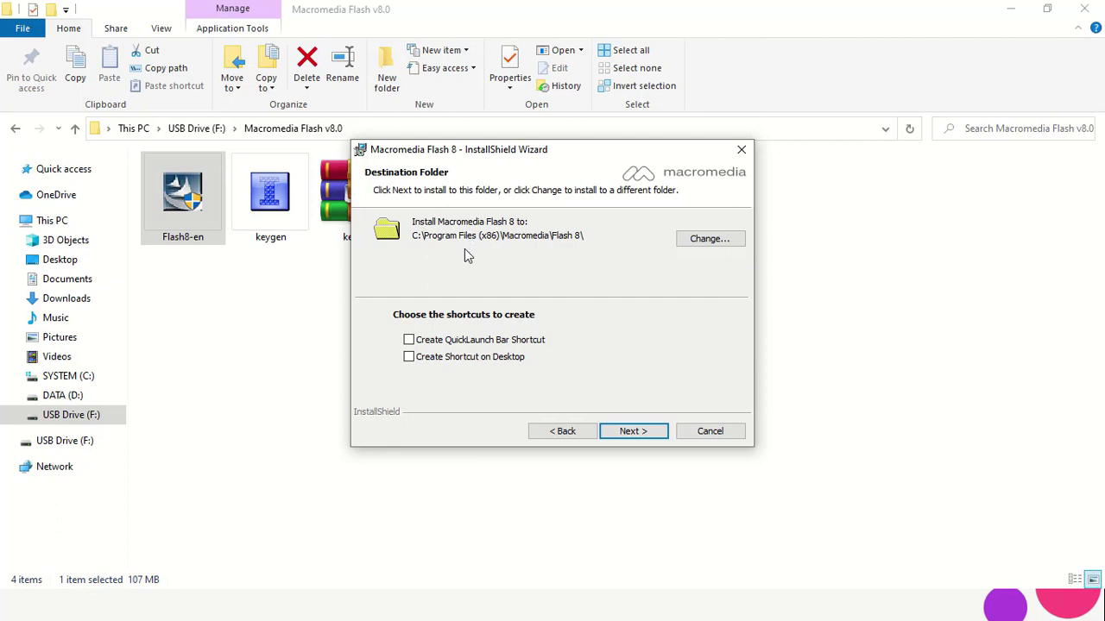
{"action": "left_click", "coordinate": [632, 430]}
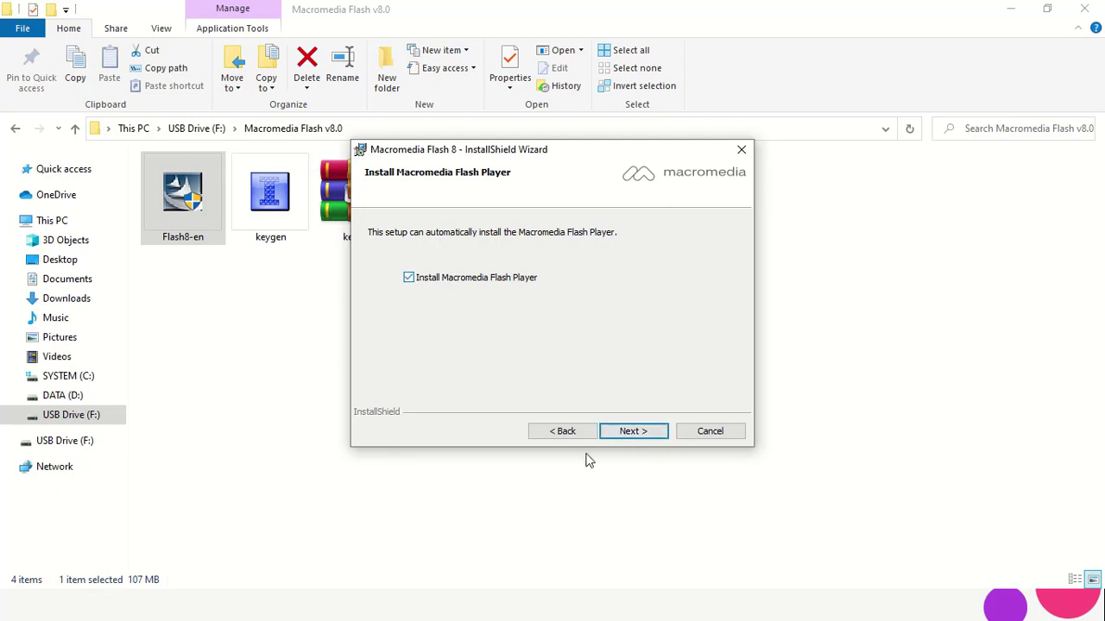
{"action": "left_click", "coordinate": [627, 434]}
{"action": "left_click", "coordinate": [628, 434]}
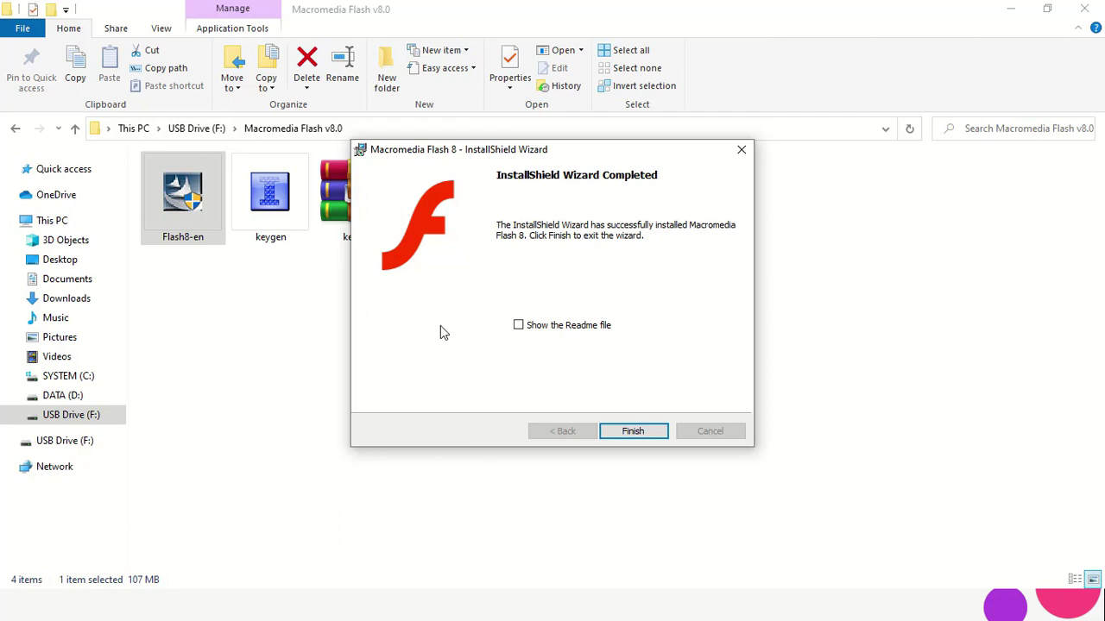
{"action": "left_click", "coordinate": [627, 434]}
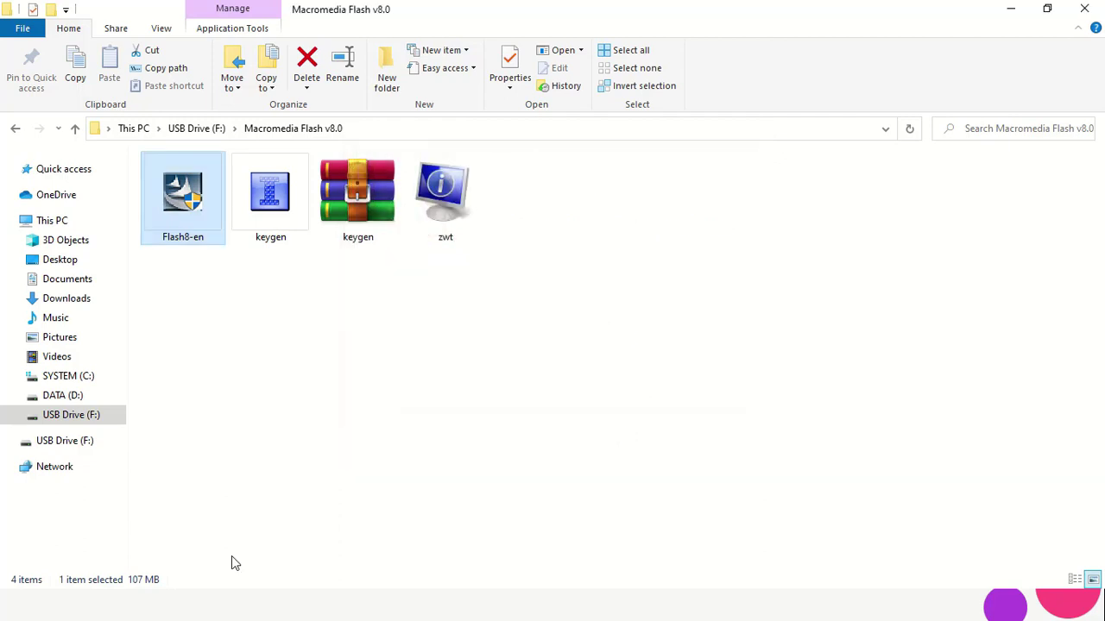
- Exit the PowerPoint slide show, show the desktop and launch Macromedia Flash 8
{"action": "key", "text": "alt+Tab"}
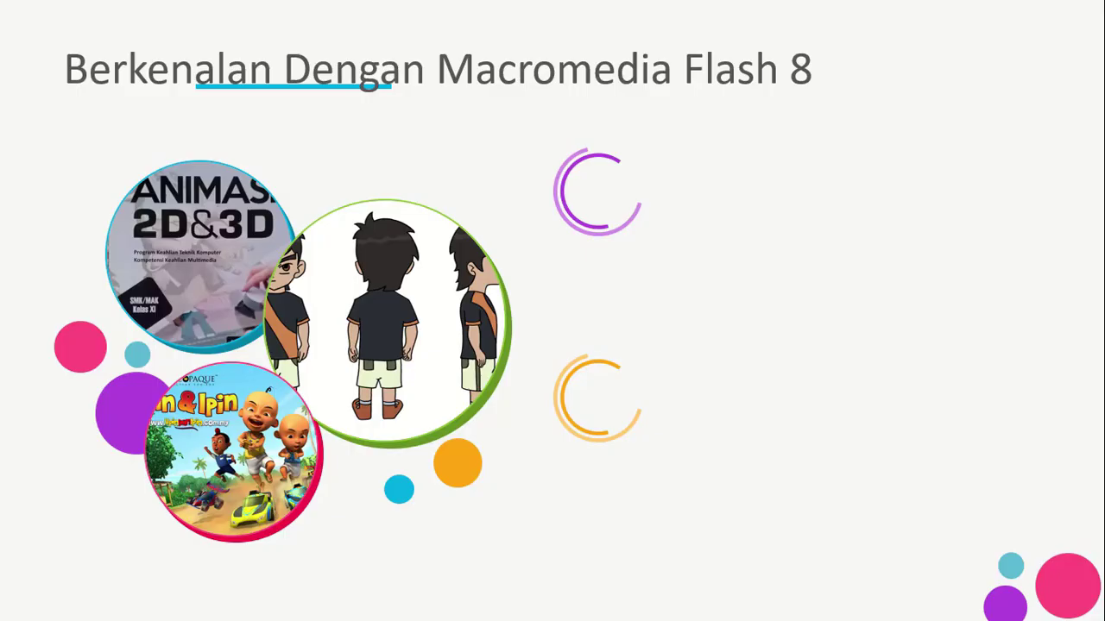
{"action": "key", "text": "Escape"}
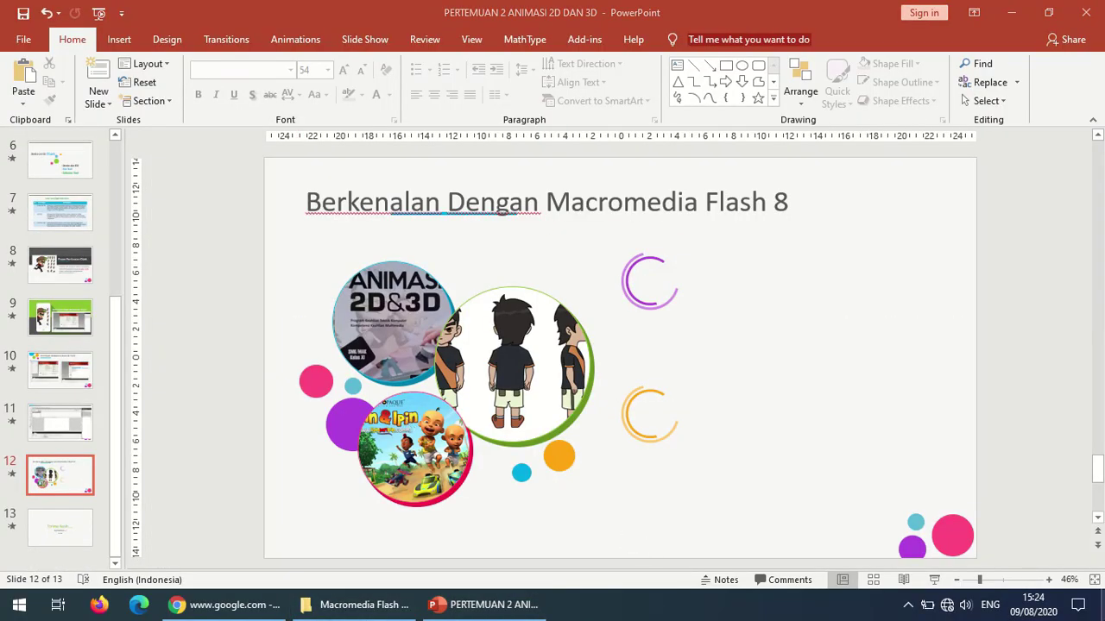
{"action": "key", "text": "super+d"}
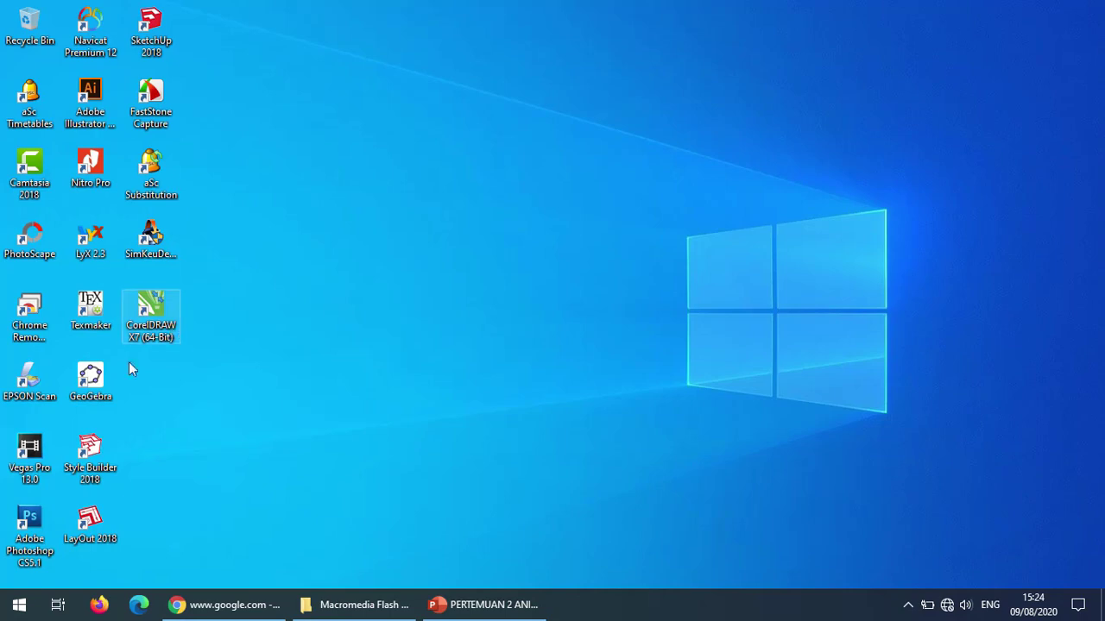
{"action": "left_click", "coordinate": [19, 605]}
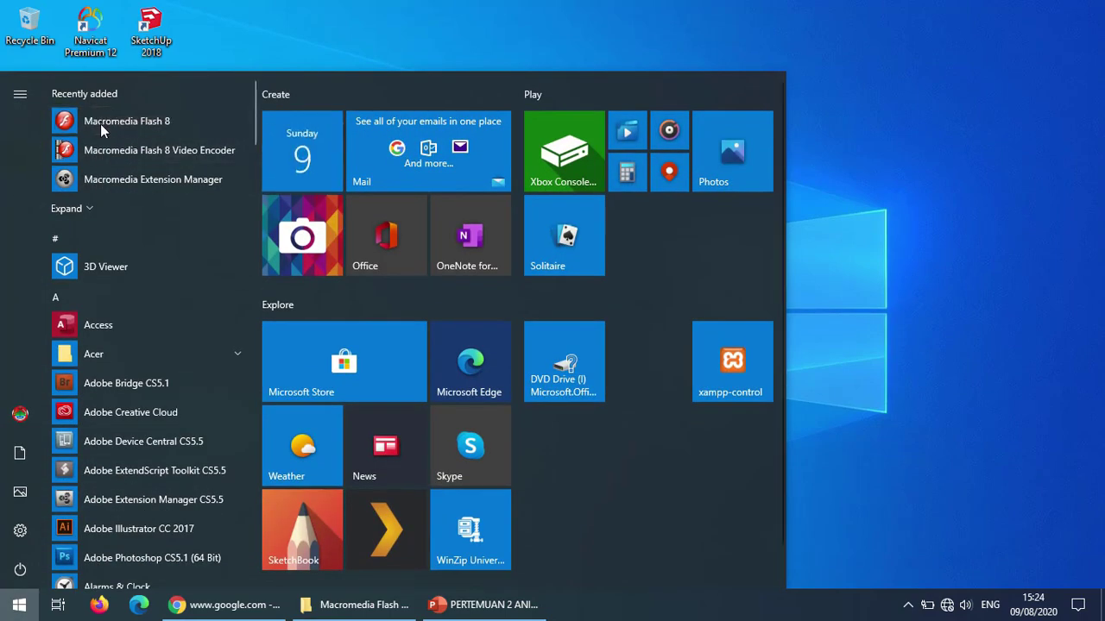
{"action": "left_click", "coordinate": [100, 123]}
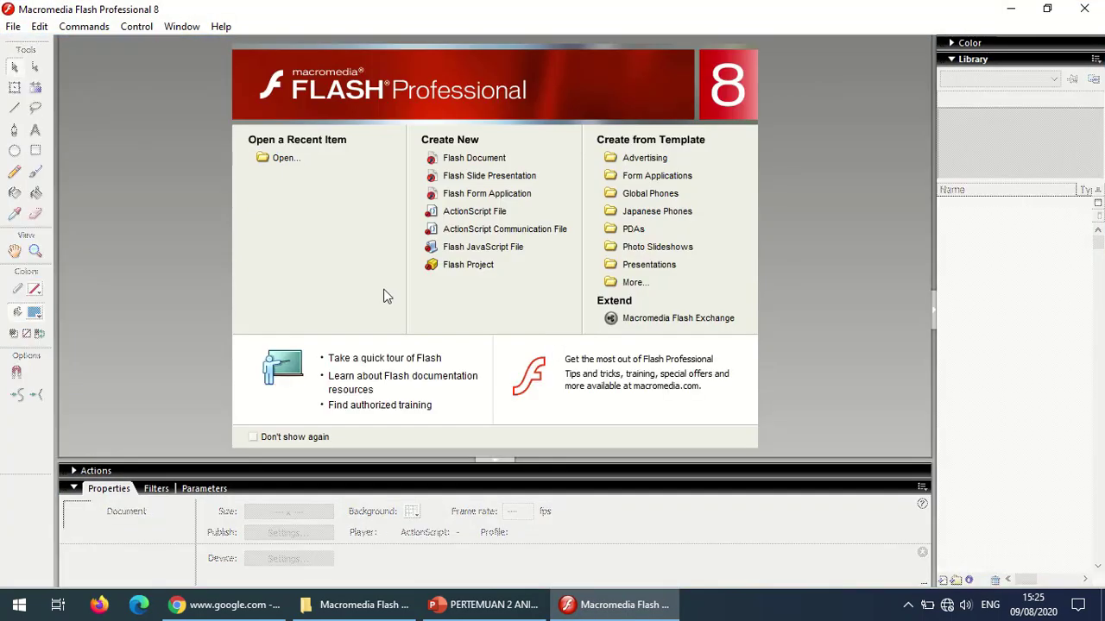
- View the About Flash Professional information and close it
{"action": "left_click", "coordinate": [220, 28]}
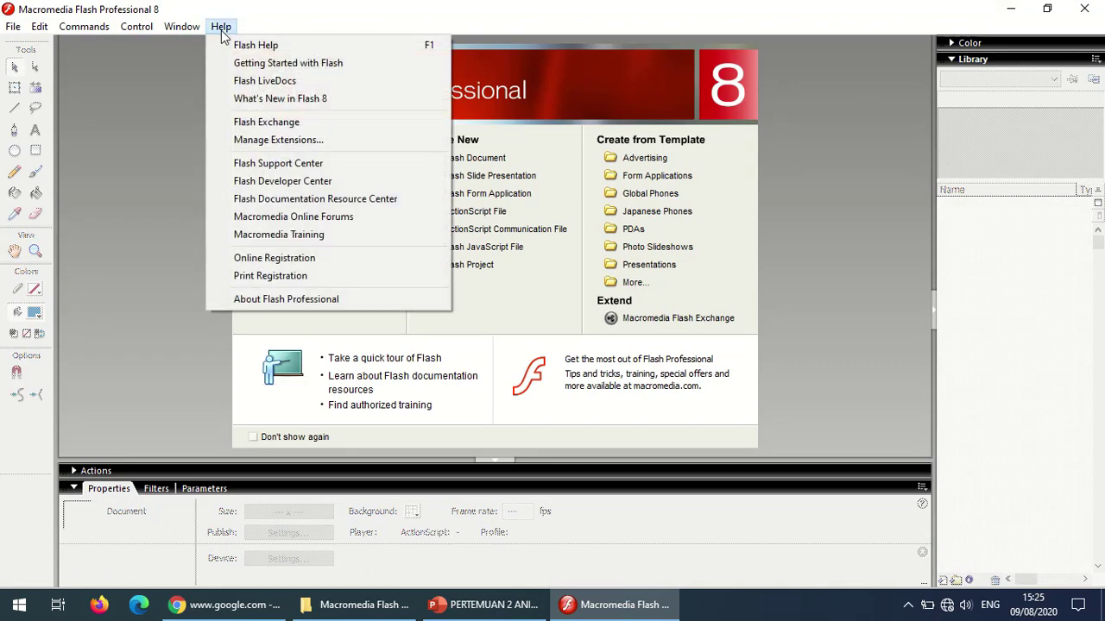
{"action": "left_click", "coordinate": [275, 299]}
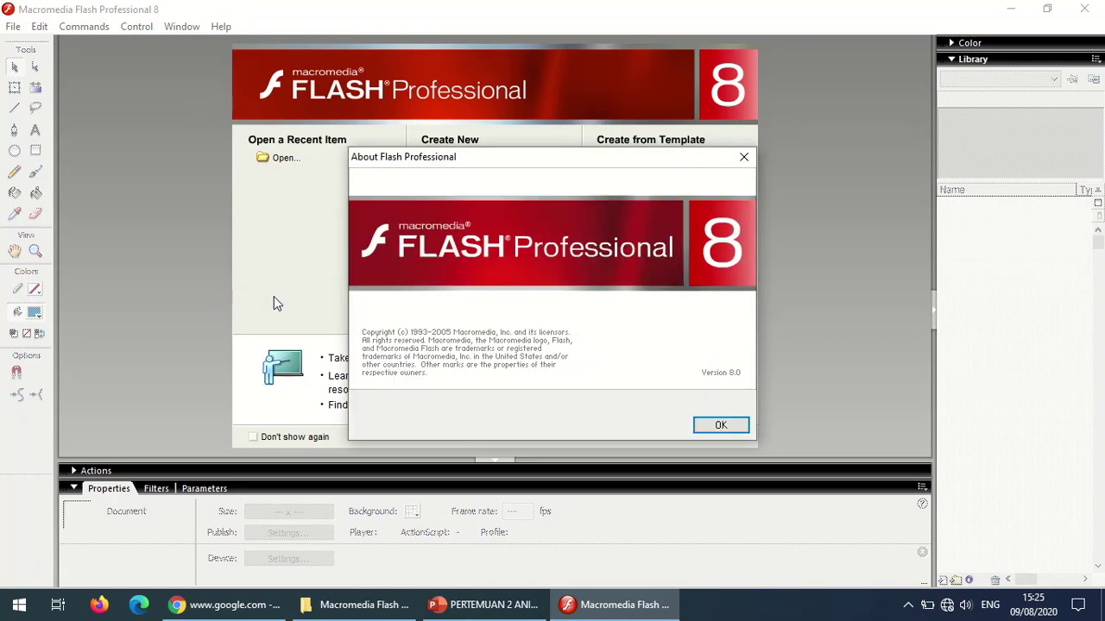
{"action": "left_click", "coordinate": [712, 424]}
{"action": "left_click", "coordinate": [220, 26]}
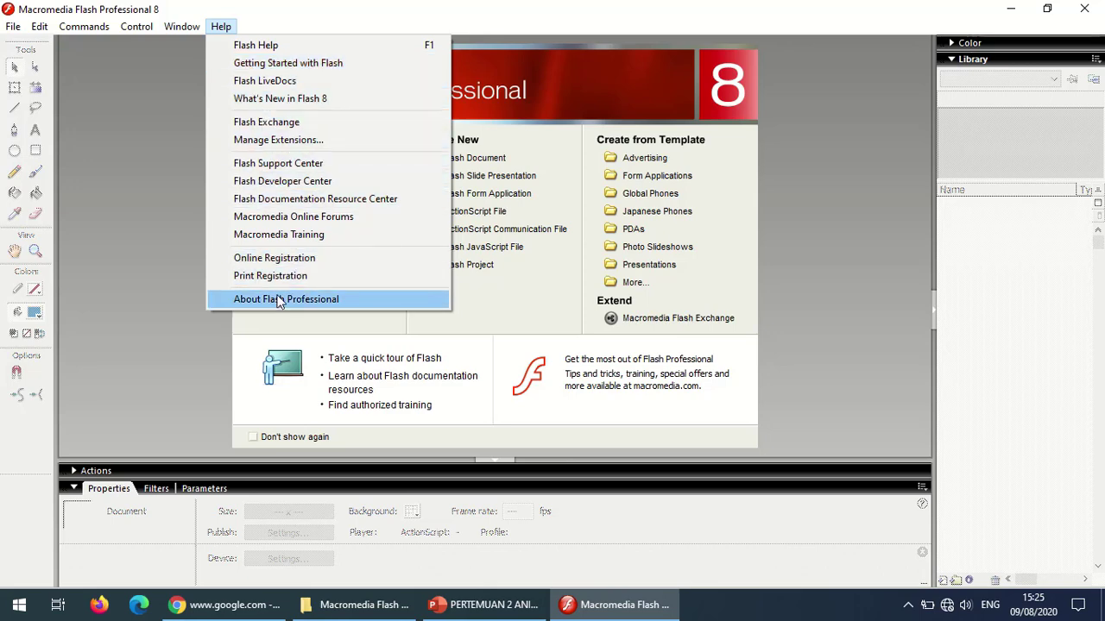
{"action": "left_click", "coordinate": [776, 401]}
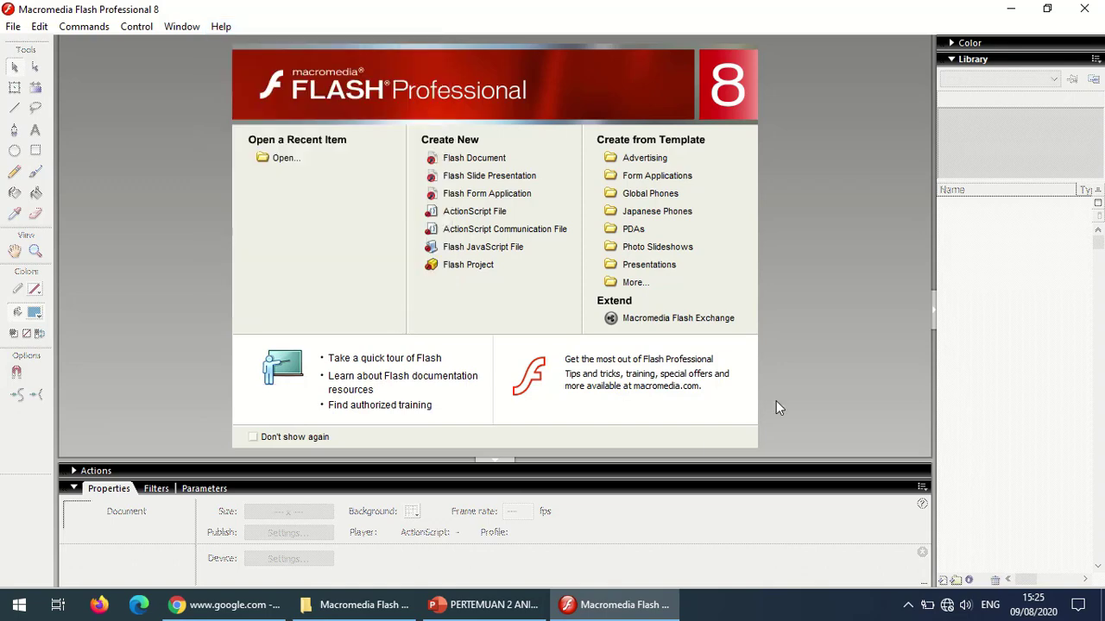
- Switch to the Macromedia Flash v8.0 folder, run keygen with Flash 8 as the product, select the serial number and quit
{"action": "left_click", "coordinate": [341, 614]}
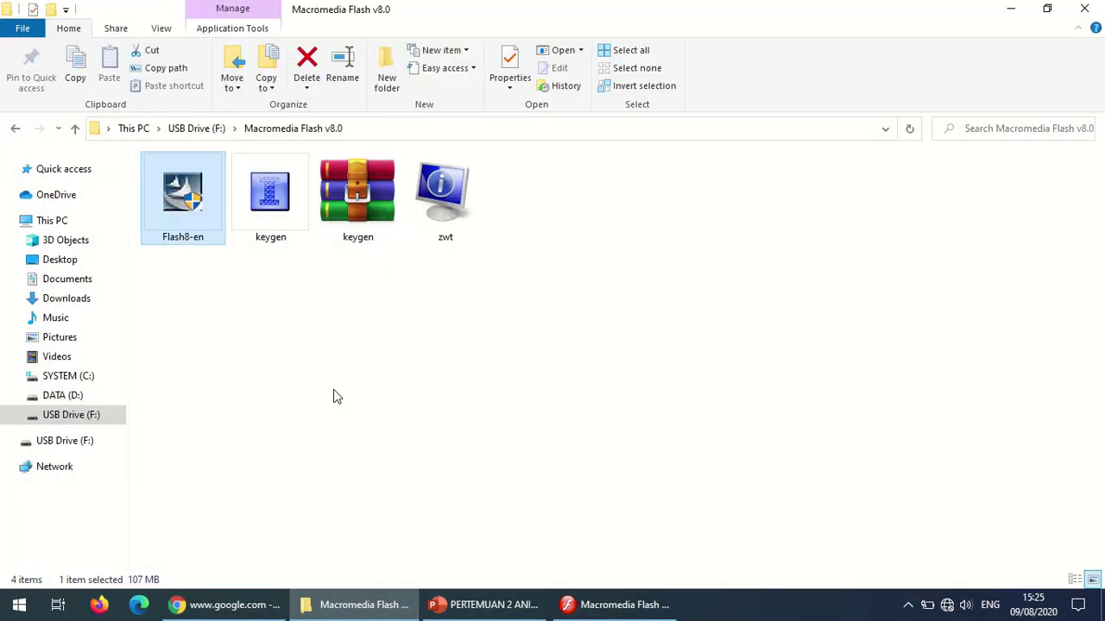
{"action": "left_click", "coordinate": [269, 190]}
{"action": "double_click", "coordinate": [269, 190]}
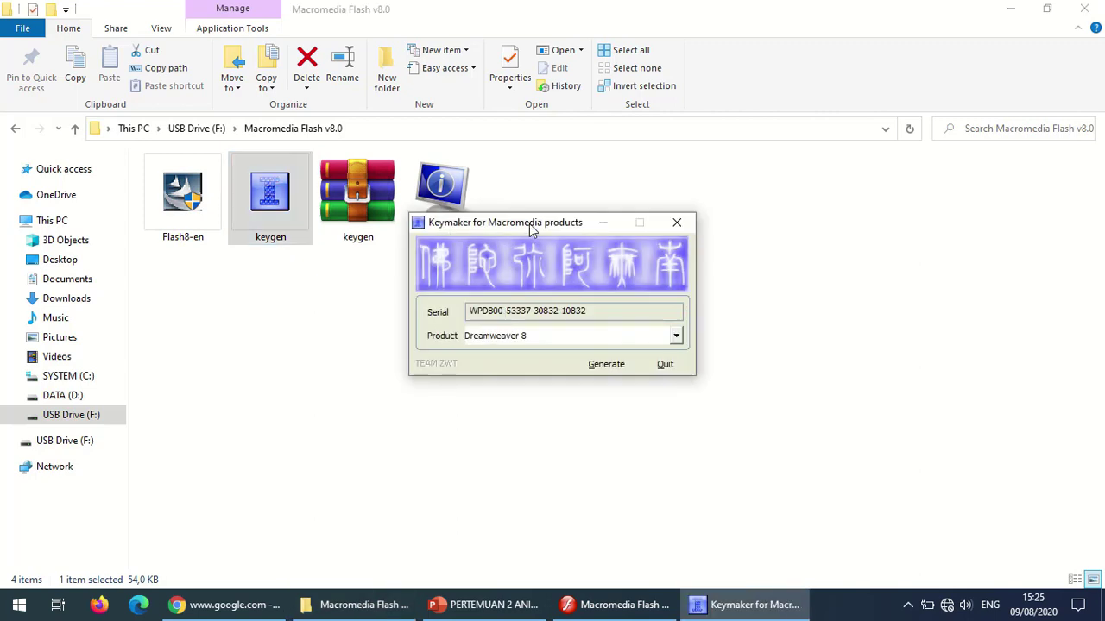
{"action": "left_click_drag", "start_coordinate": [533, 234], "coordinate": [709, 147]}
{"action": "left_click", "coordinate": [852, 252]}
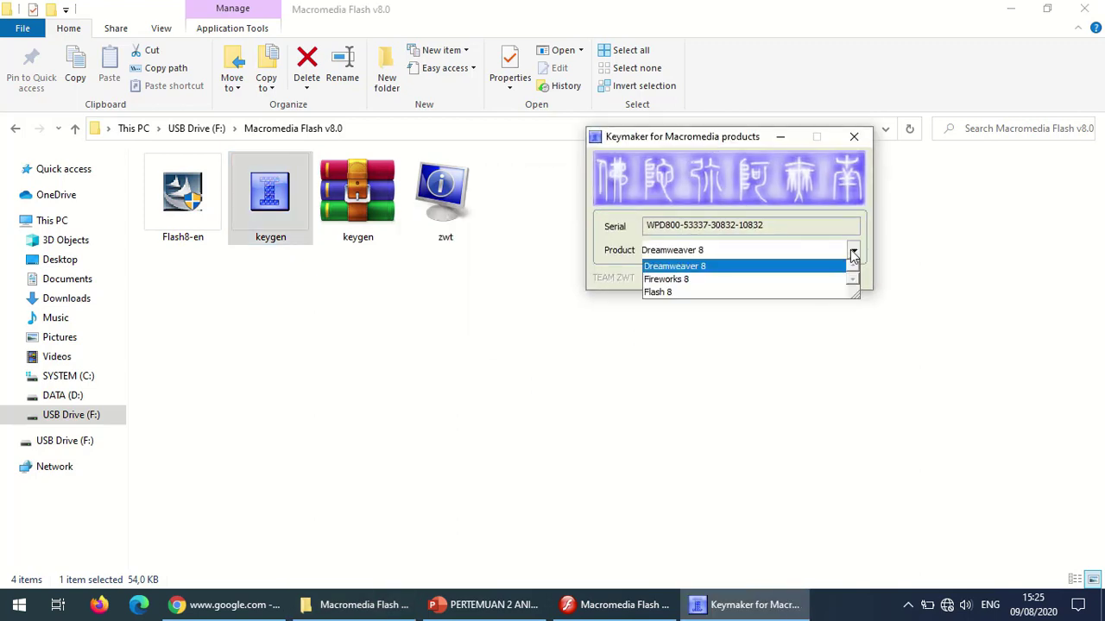
{"action": "left_click", "coordinate": [671, 293]}
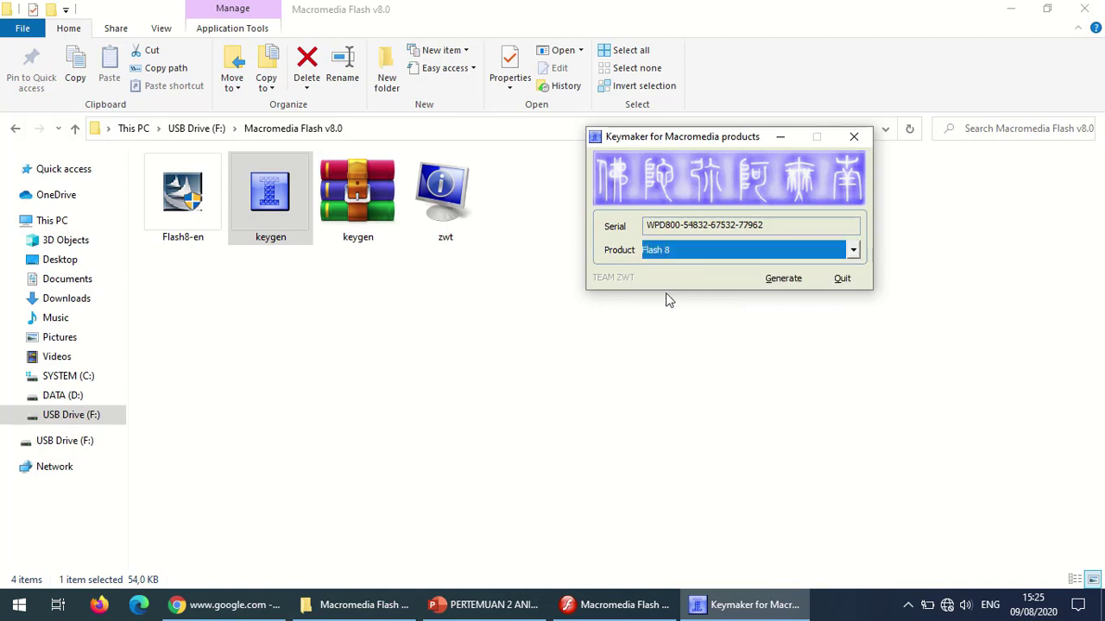
{"action": "mouse_move", "coordinate": [763, 225]}
{"action": "left_mouse_down"}
{"action": "mouse_move", "coordinate": [710, 225]}
{"action": "mouse_move", "coordinate": [768, 224]}
{"action": "left_mouse_up"}
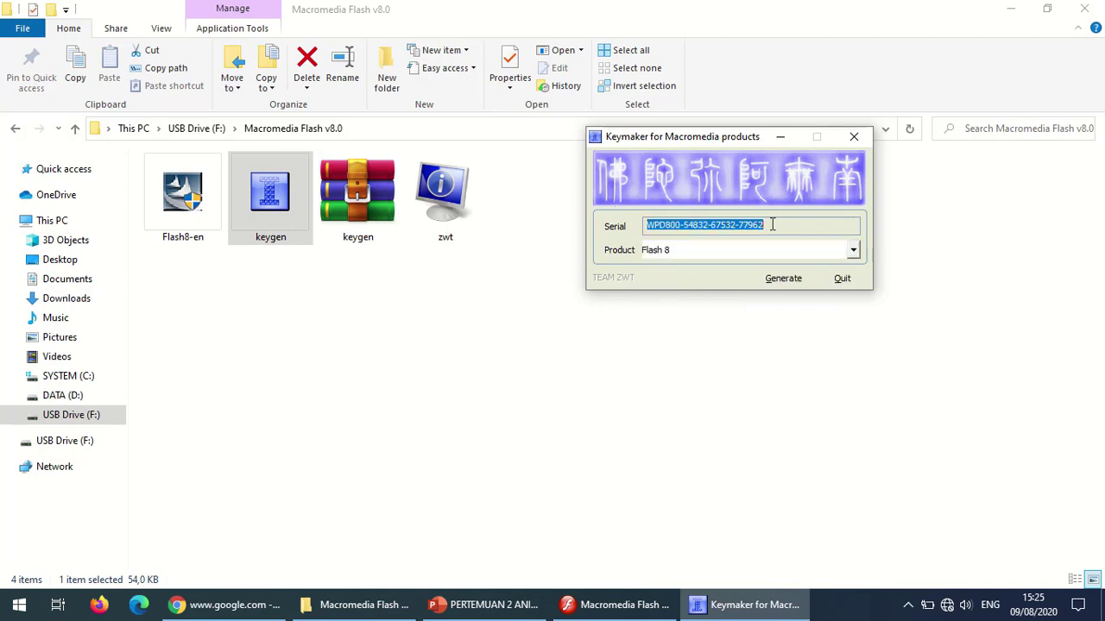
{"action": "left_click", "coordinate": [842, 278]}
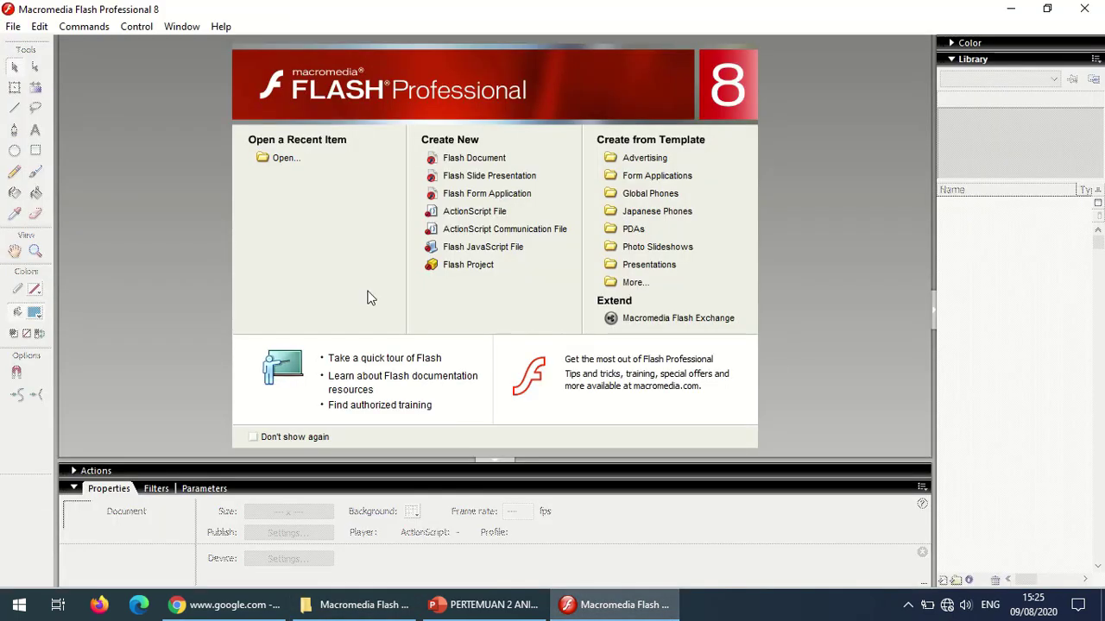
- Check the version and copyright details of Flash Professional once more and dismiss the dialog
{"action": "left_click", "coordinate": [16, 25]}
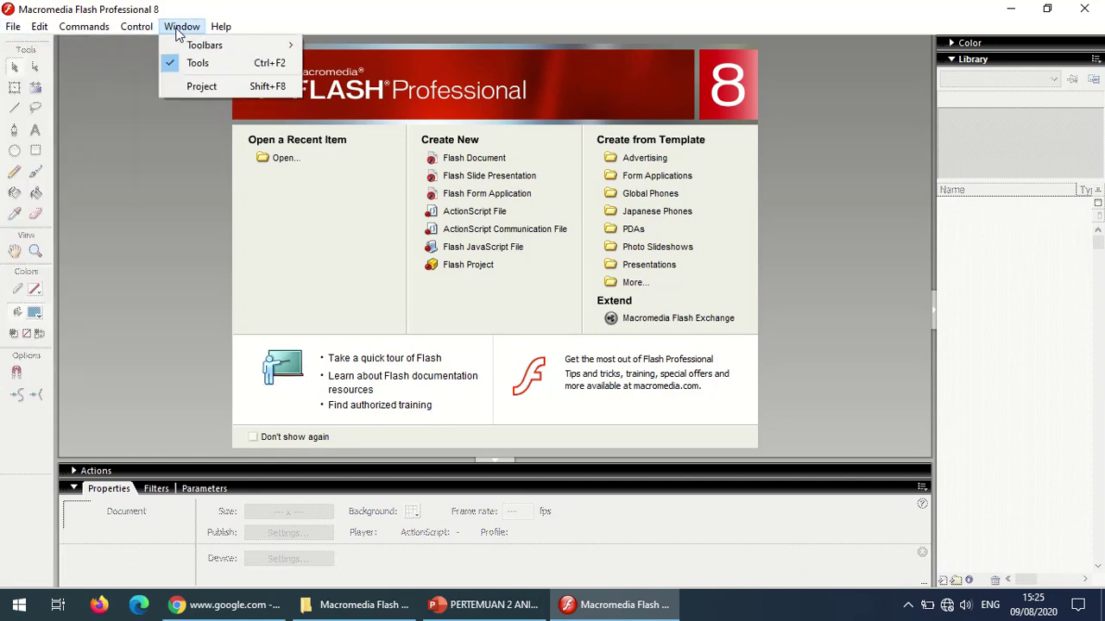
{"action": "mouse_move", "coordinate": [214, 31]}
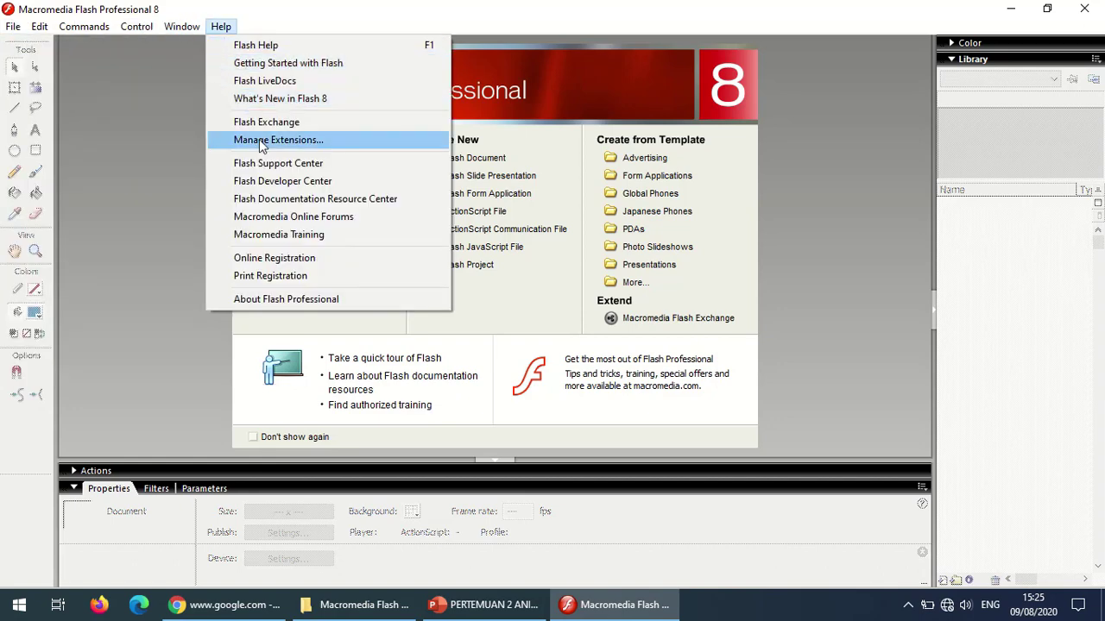
{"action": "left_click", "coordinate": [268, 303]}
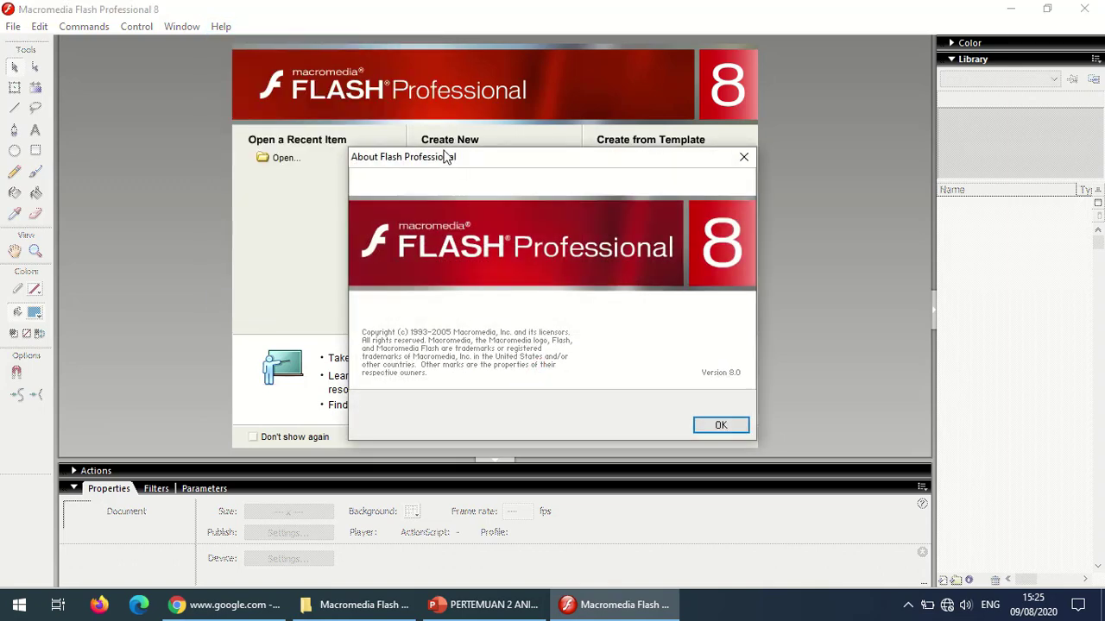
{"action": "left_click", "coordinate": [708, 432]}
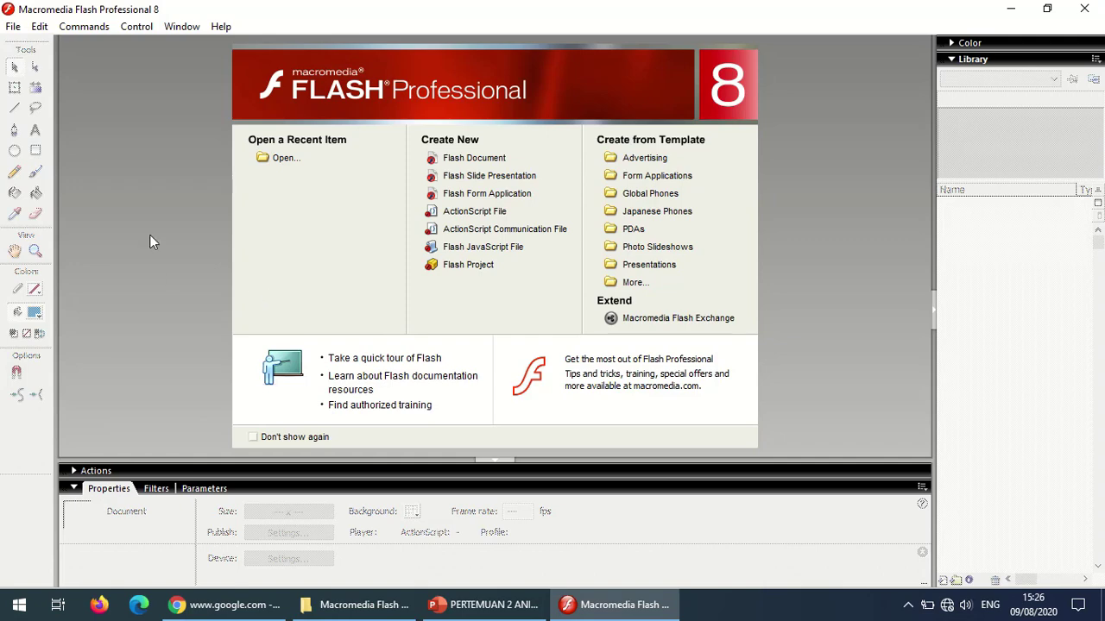
{"action": "left_click", "coordinate": [13, 27]}
{"action": "mouse_move", "coordinate": [40, 28]}
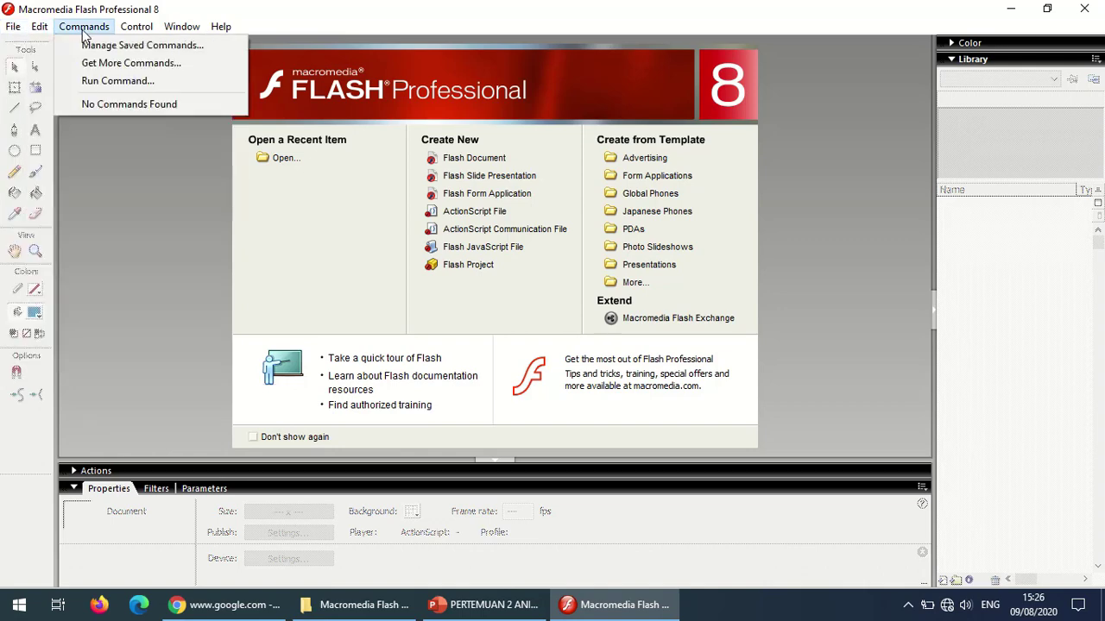
{"action": "mouse_move", "coordinate": [256, 38]}
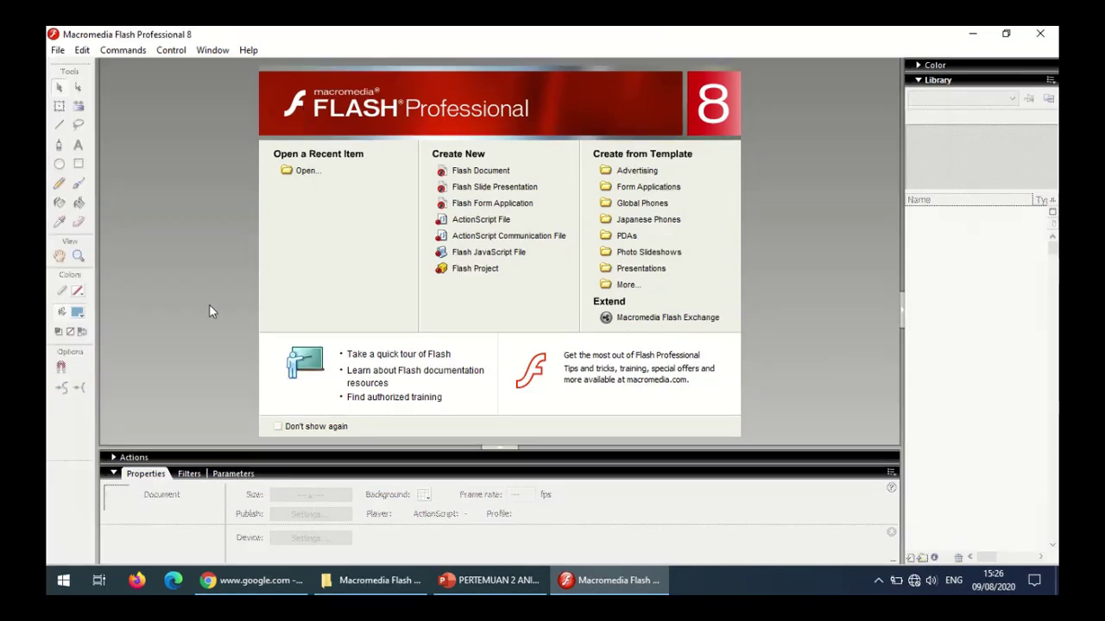
- Look through the Advertising templates for new documents and create a blank Flash Document from the general types
{"action": "left_click", "coordinate": [57, 50]}
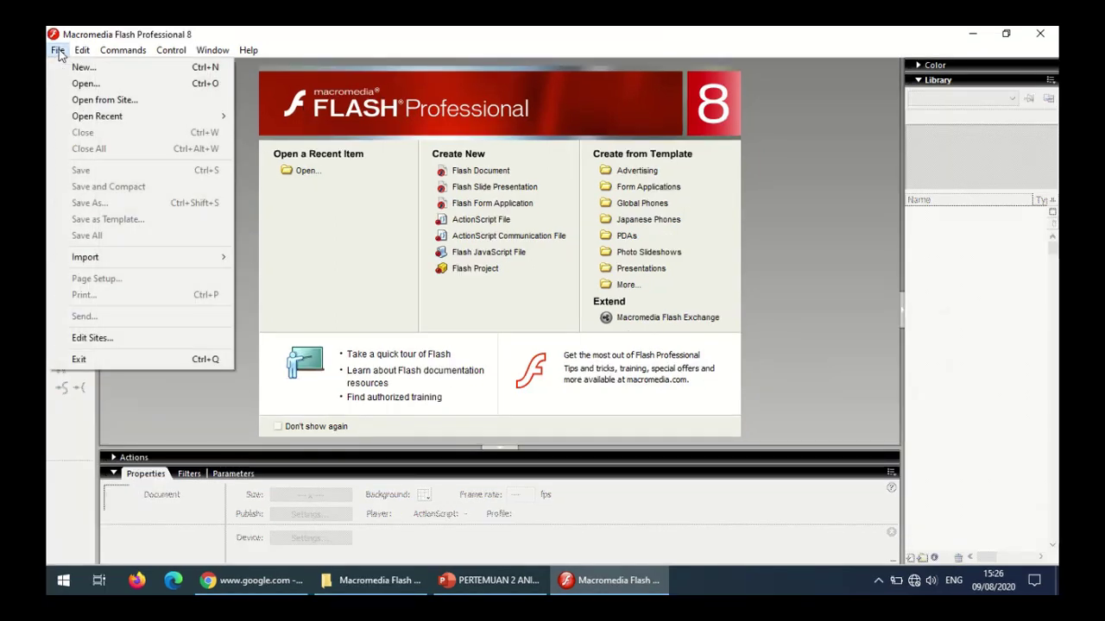
{"action": "left_click", "coordinate": [83, 67]}
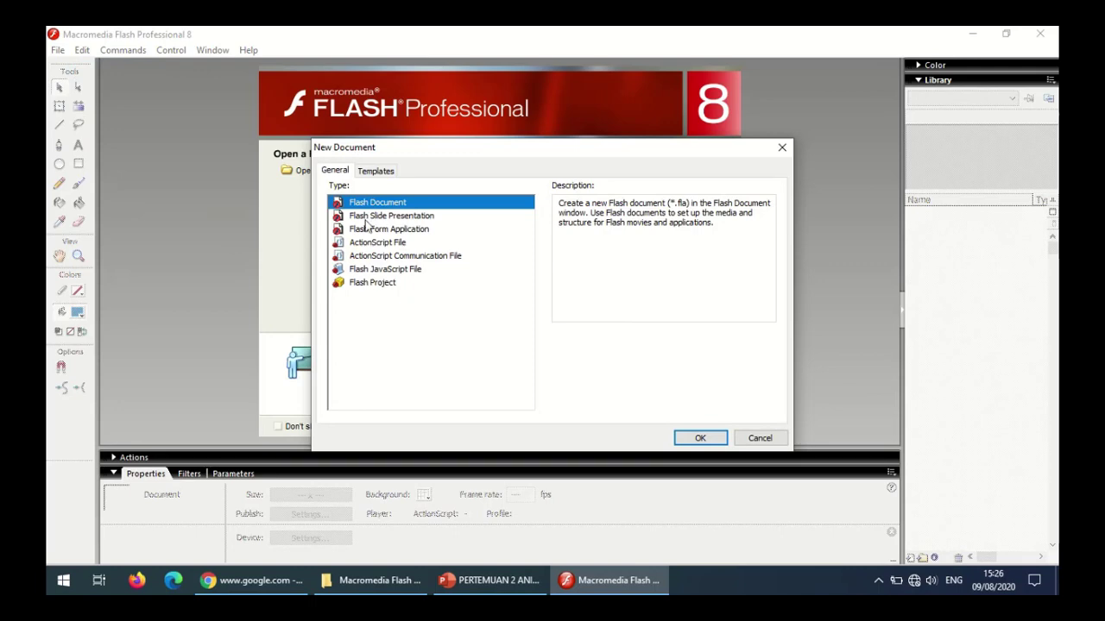
{"action": "left_click", "coordinate": [373, 171]}
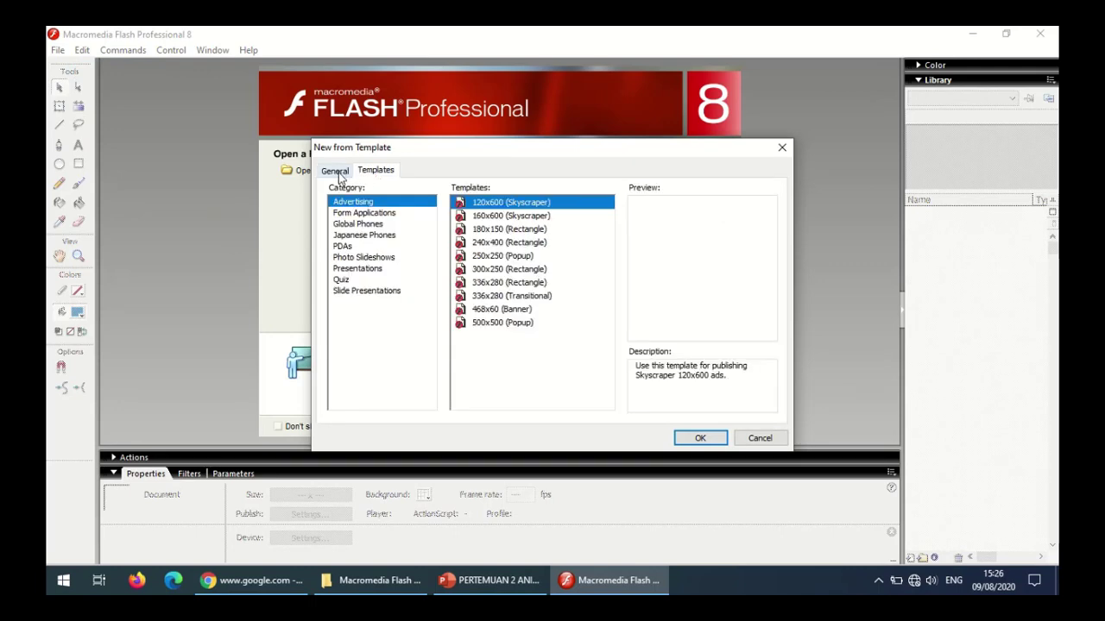
{"action": "left_click", "coordinate": [337, 172]}
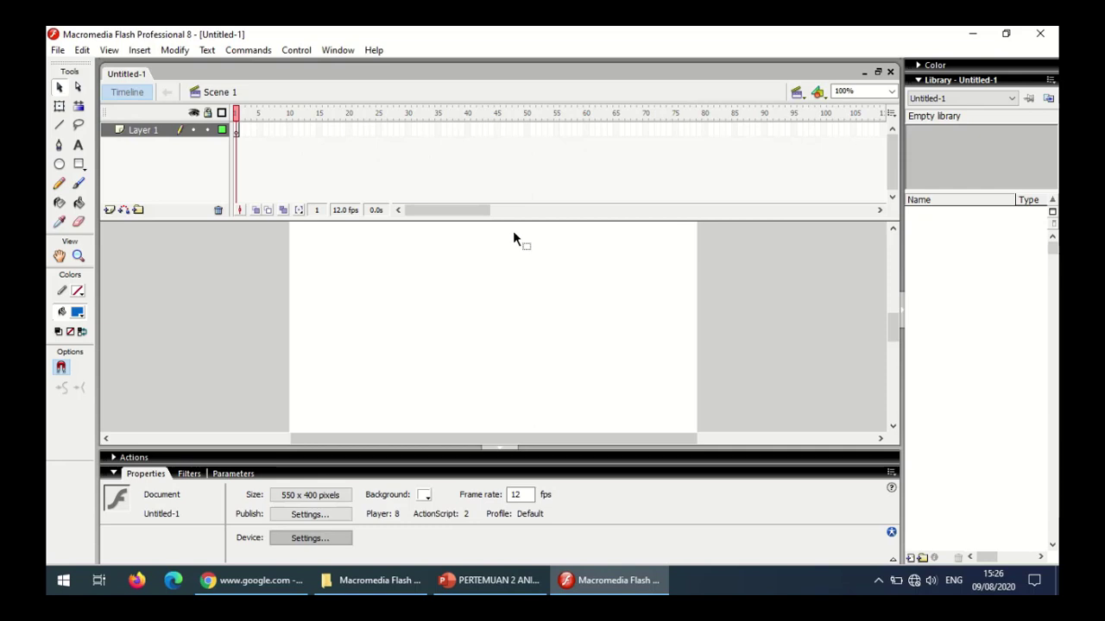
- Reduce the timeline's height and draw a blue oval about 165 by 147 pixels in the stage's upper-left area
{"action": "left_click_drag", "start_coordinate": [486, 217], "coordinate": [478, 181]}
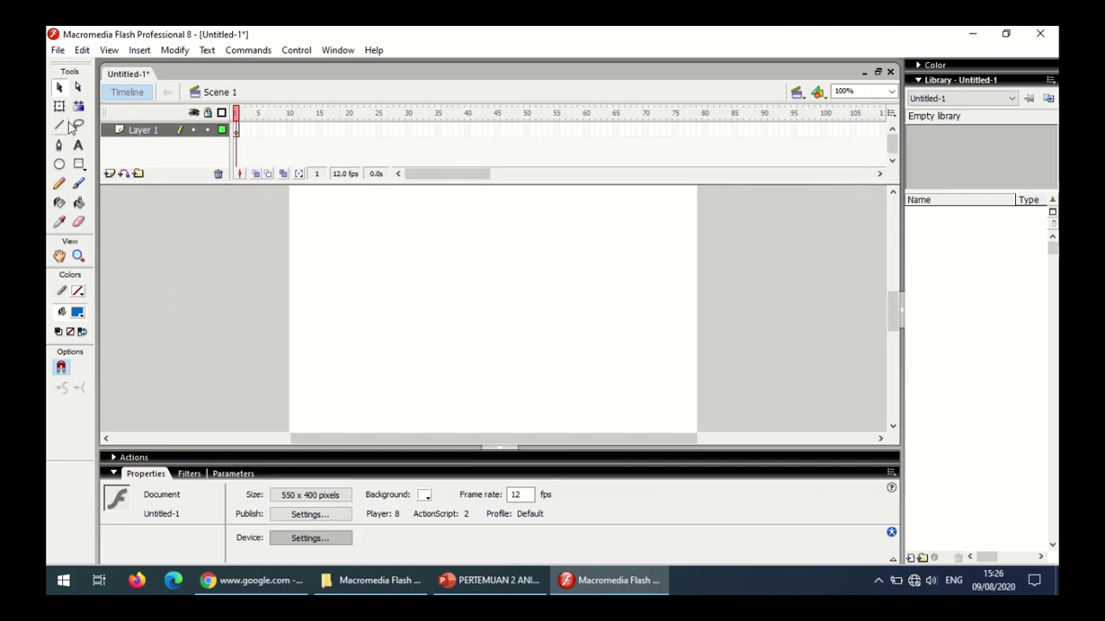
{"action": "left_click", "coordinate": [79, 183]}
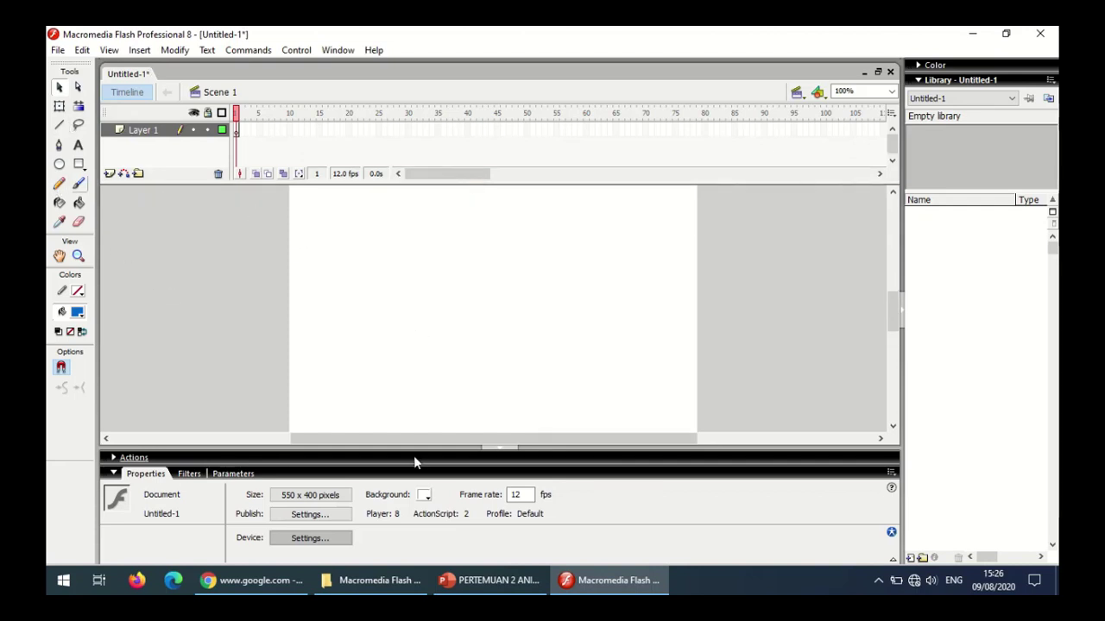
{"action": "left_click", "coordinate": [61, 165]}
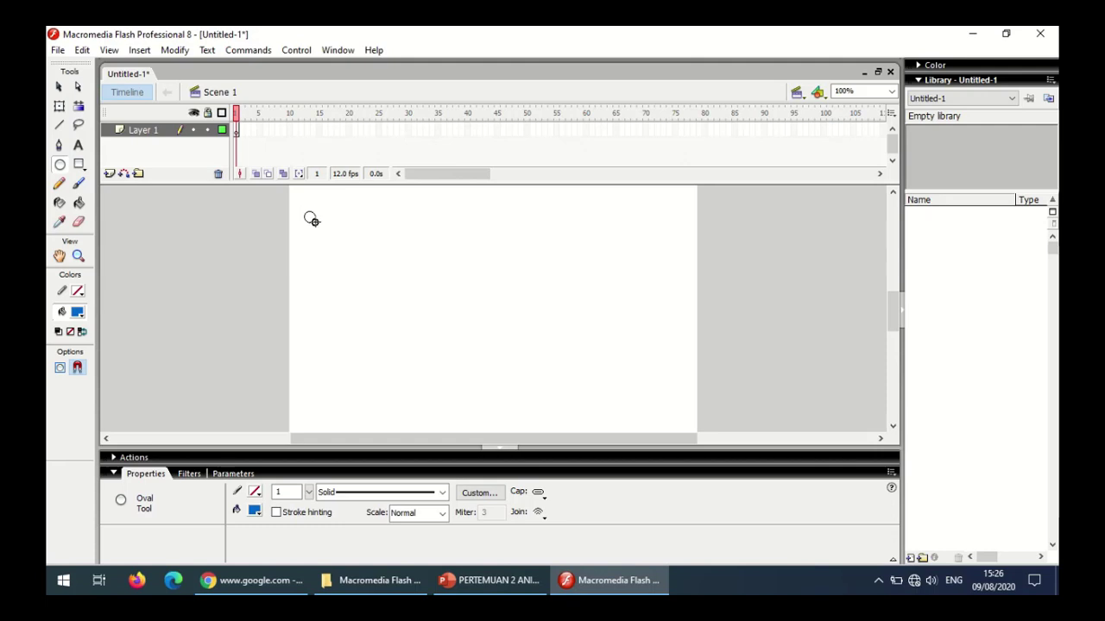
{"action": "left_click_drag", "start_coordinate": [306, 212], "coordinate": [426, 320]}
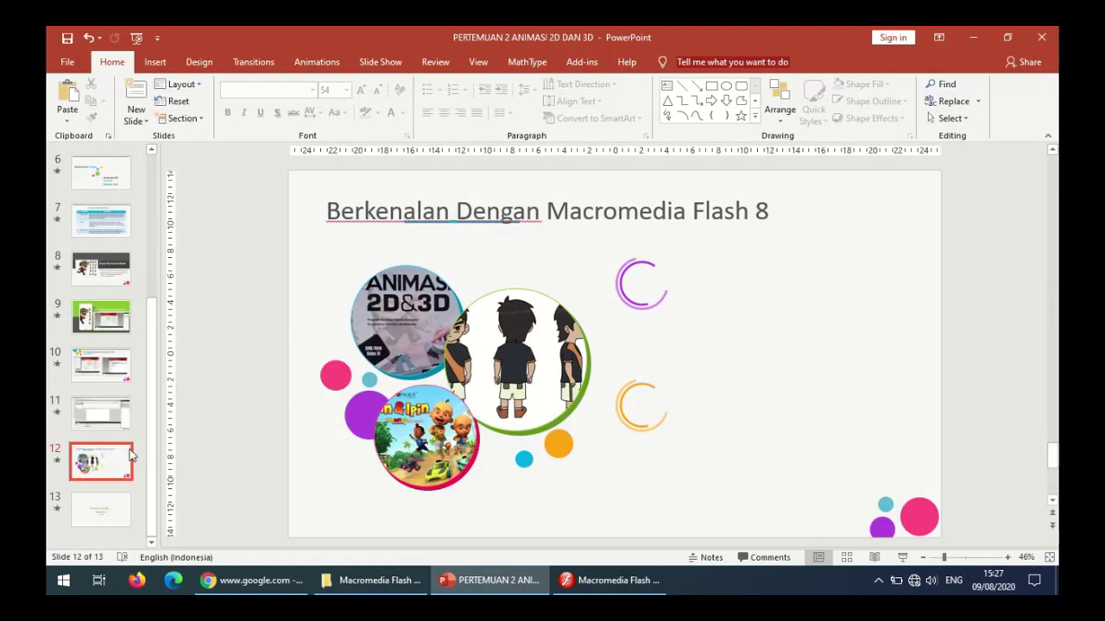
- Present the PowerPoint slide "Jenis-Jenis Objek Pada Flash" full screen to read about stroke and fill, and return to Flash
{"action": "left_click", "coordinate": [115, 213]}
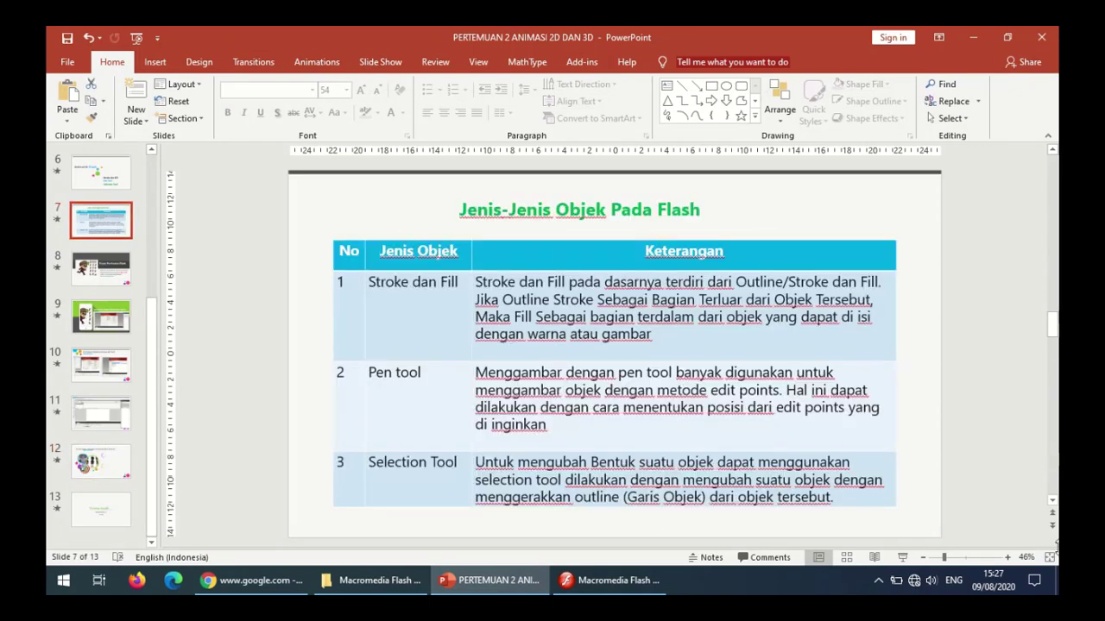
{"action": "left_click", "coordinate": [901, 561]}
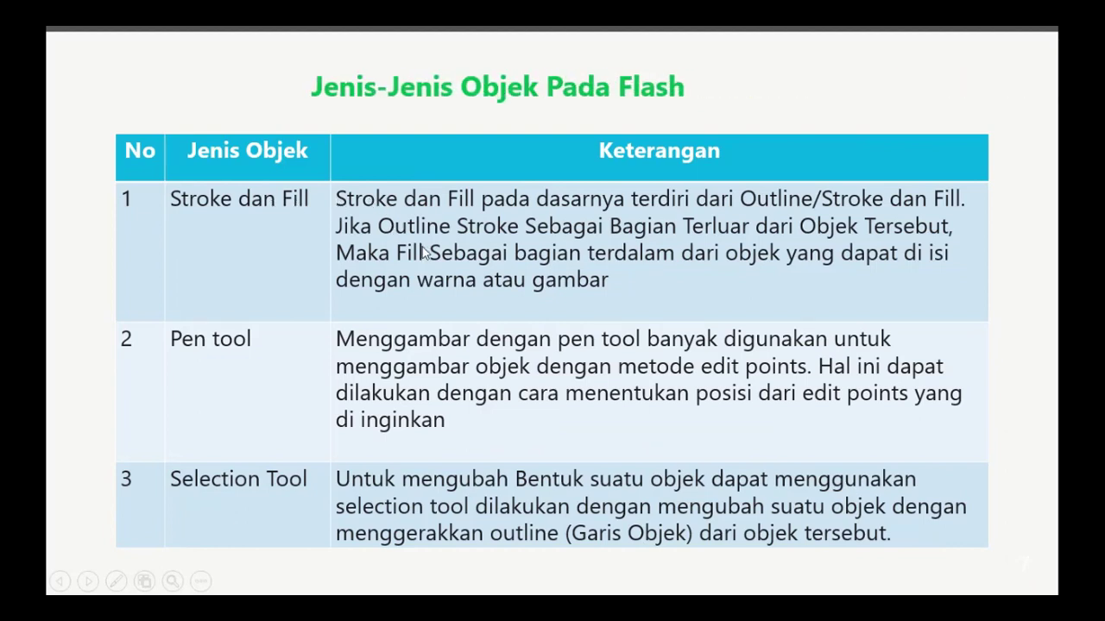
{"action": "key", "text": "alt+Tab"}
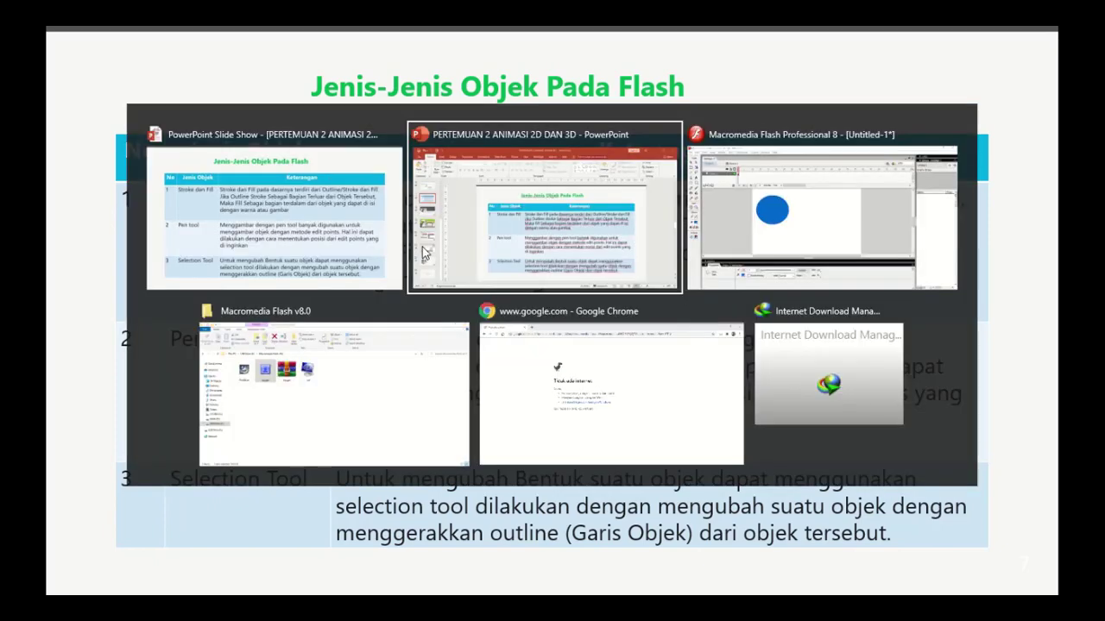
{"action": "key", "text": "Tab"}
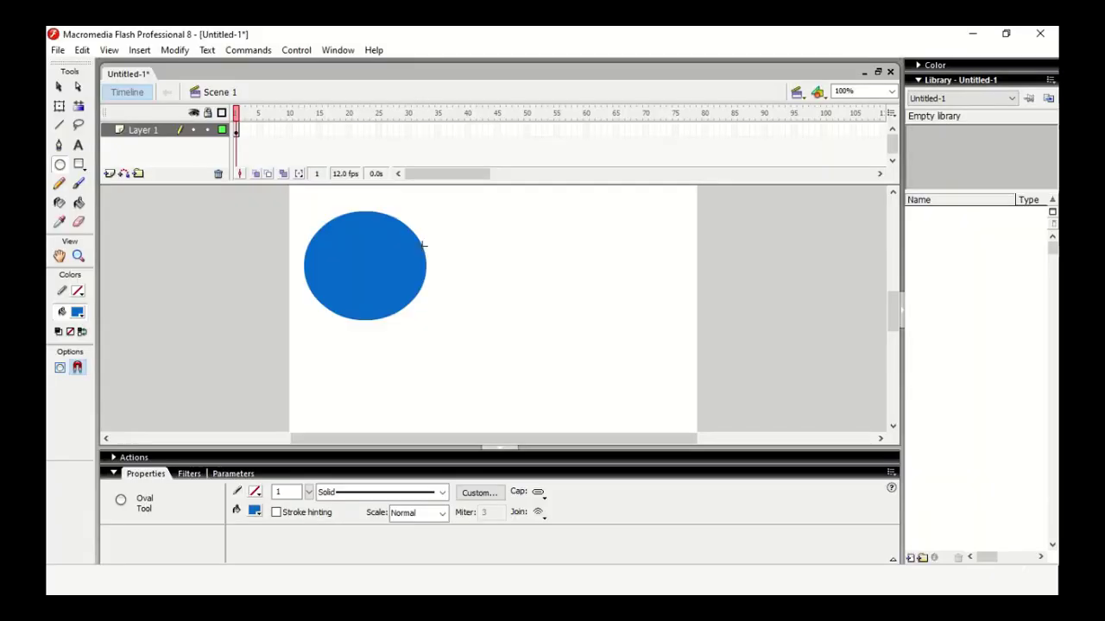
- Set the Oval tool's stroke color to black and its fill color to red, #FF0000
{"action": "left_click", "coordinate": [275, 514]}
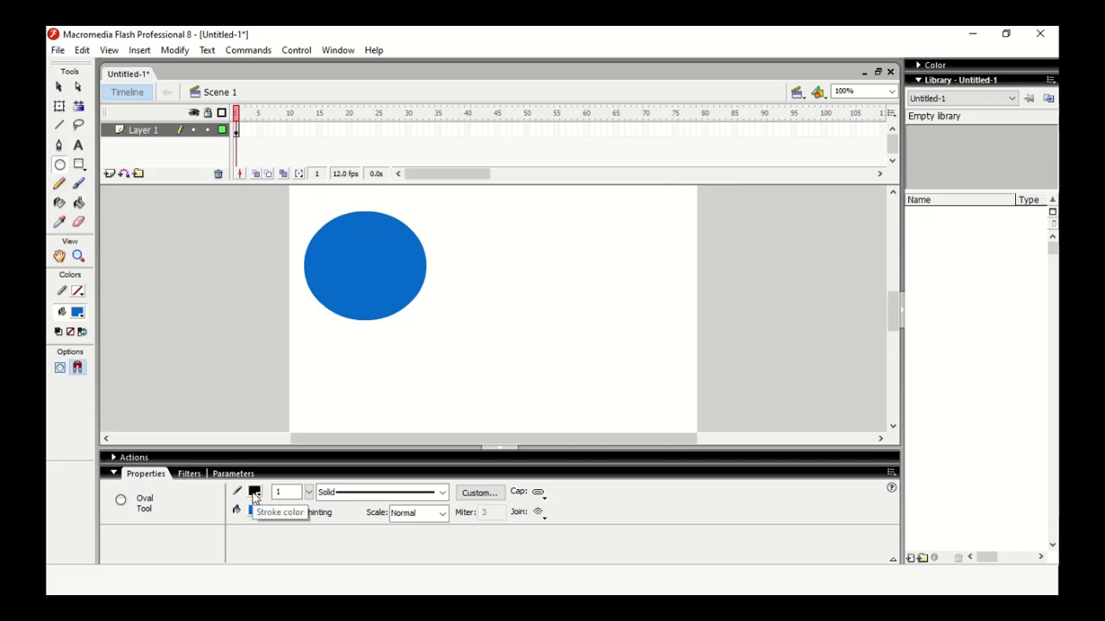
{"action": "left_click", "coordinate": [256, 513]}
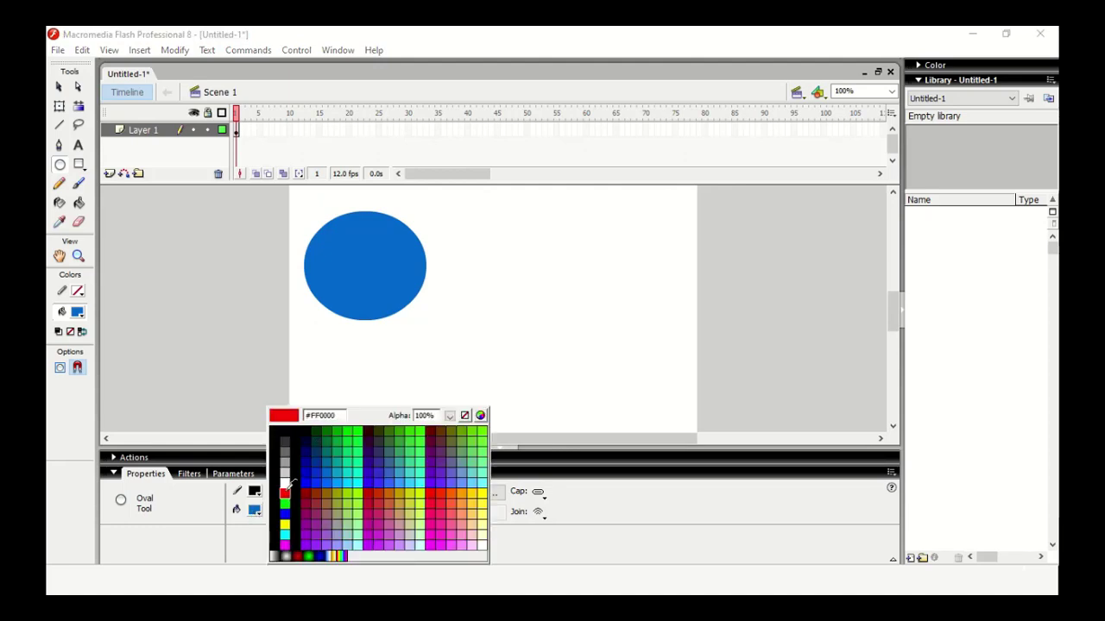
{"action": "left_click", "coordinate": [285, 493]}
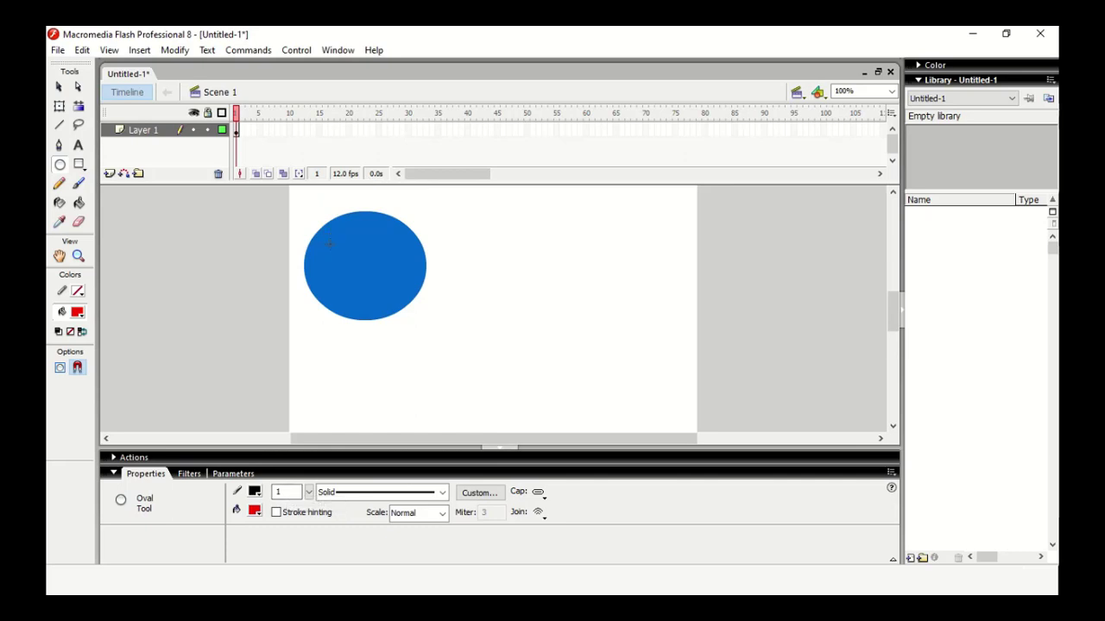
- Select the blue oval on the stage, change its fill to red and deselect it
{"action": "left_click", "coordinate": [58, 87]}
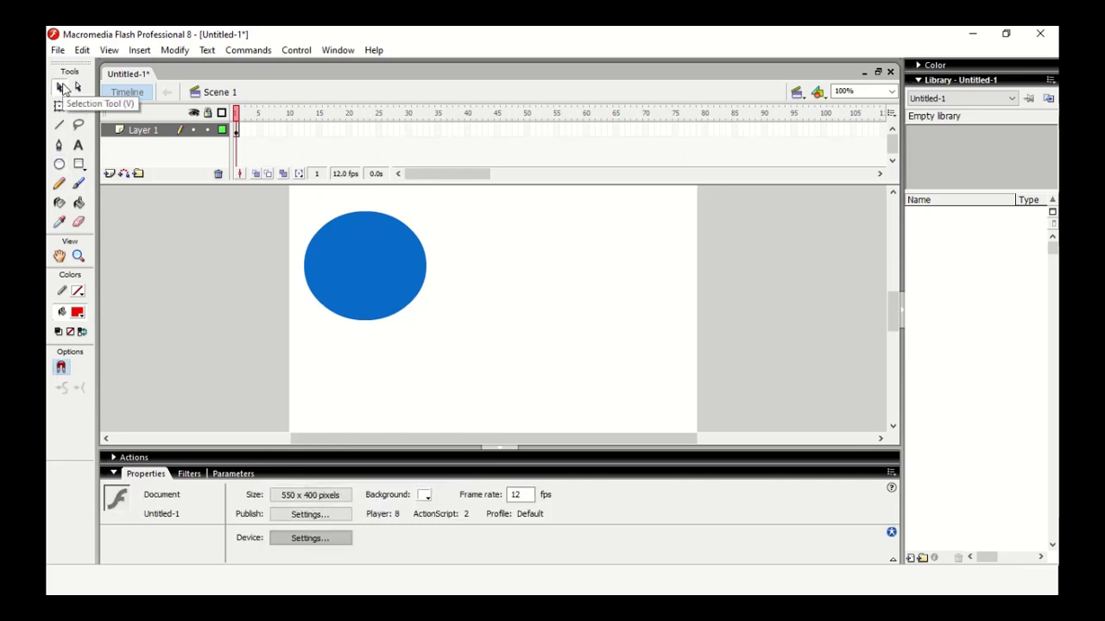
{"action": "left_click", "coordinate": [349, 238]}
{"action": "left_click", "coordinate": [254, 510]}
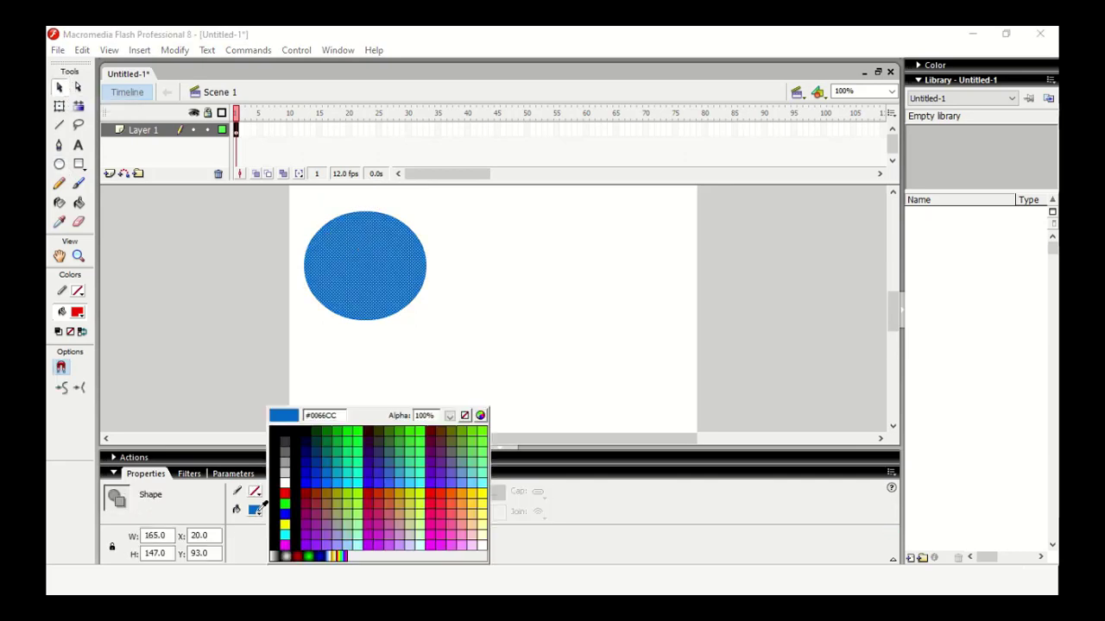
{"action": "left_click", "coordinate": [285, 492]}
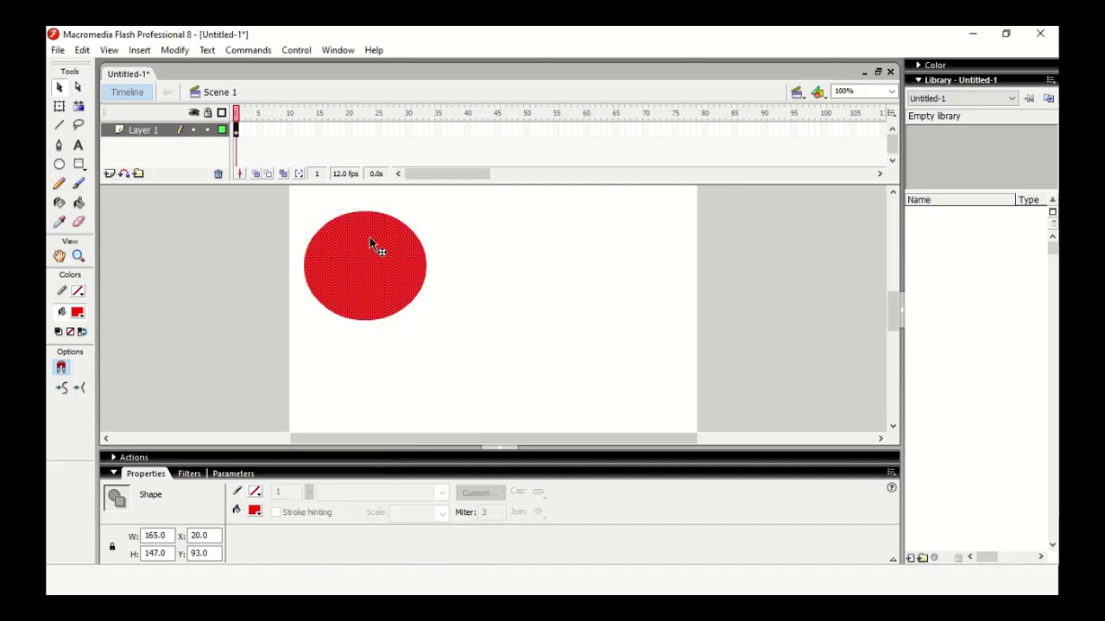
{"action": "left_click", "coordinate": [313, 346]}
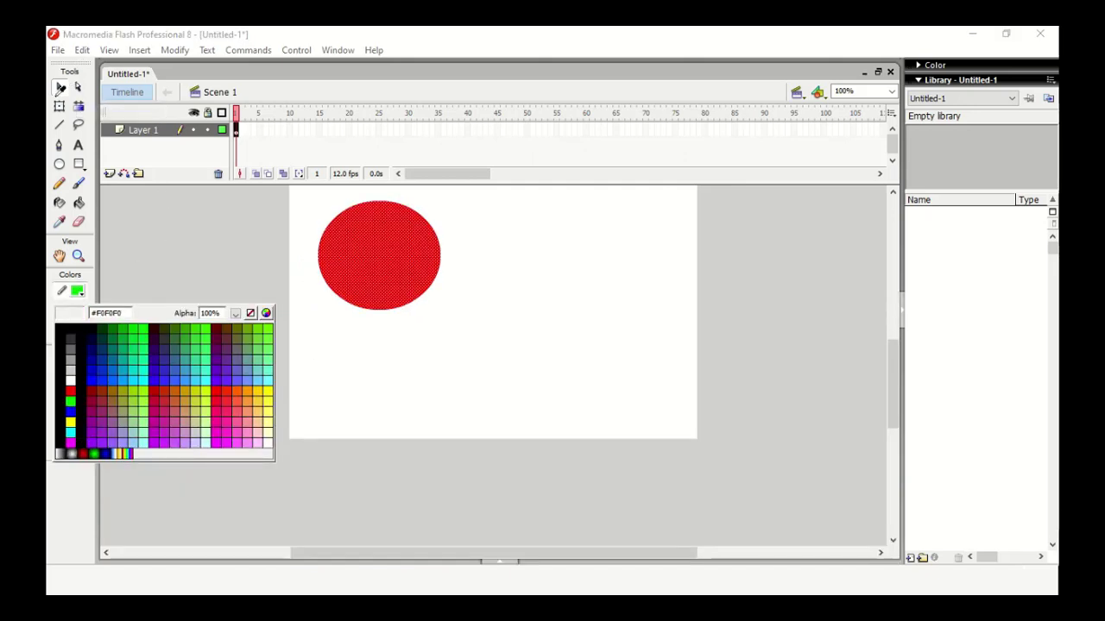
- Close the stroke color palette and move the red oval down the stage and back near its upper-left corner
{"action": "key", "text": "Escape"}
{"action": "left_click", "coordinate": [232, 235]}
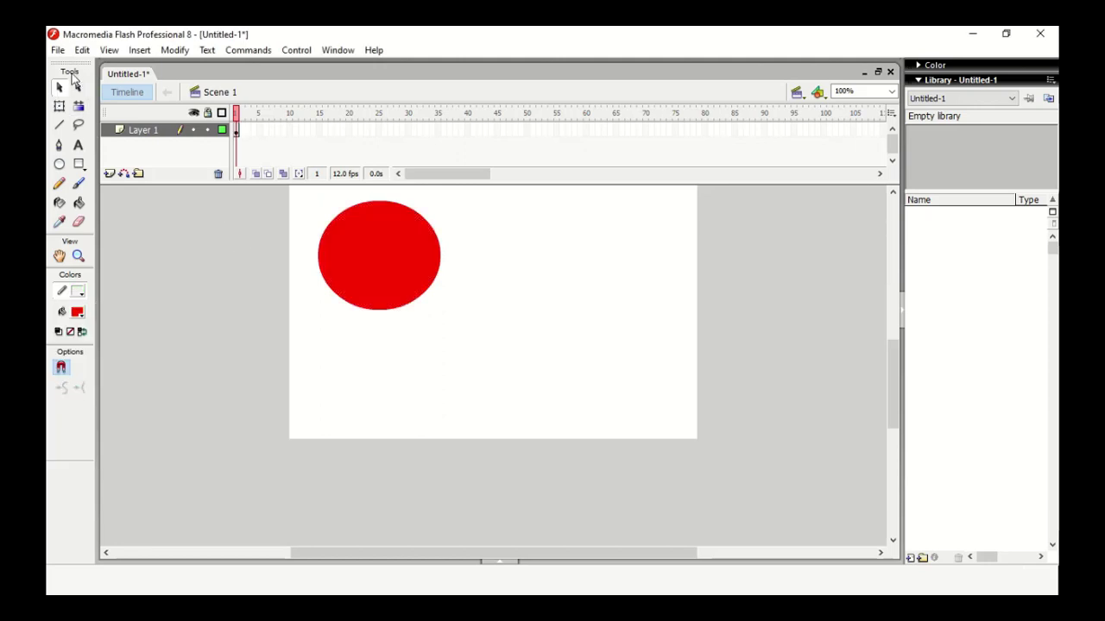
{"action": "left_click", "coordinate": [344, 242]}
{"action": "left_click_drag", "start_coordinate": [374, 246], "coordinate": [386, 306]}
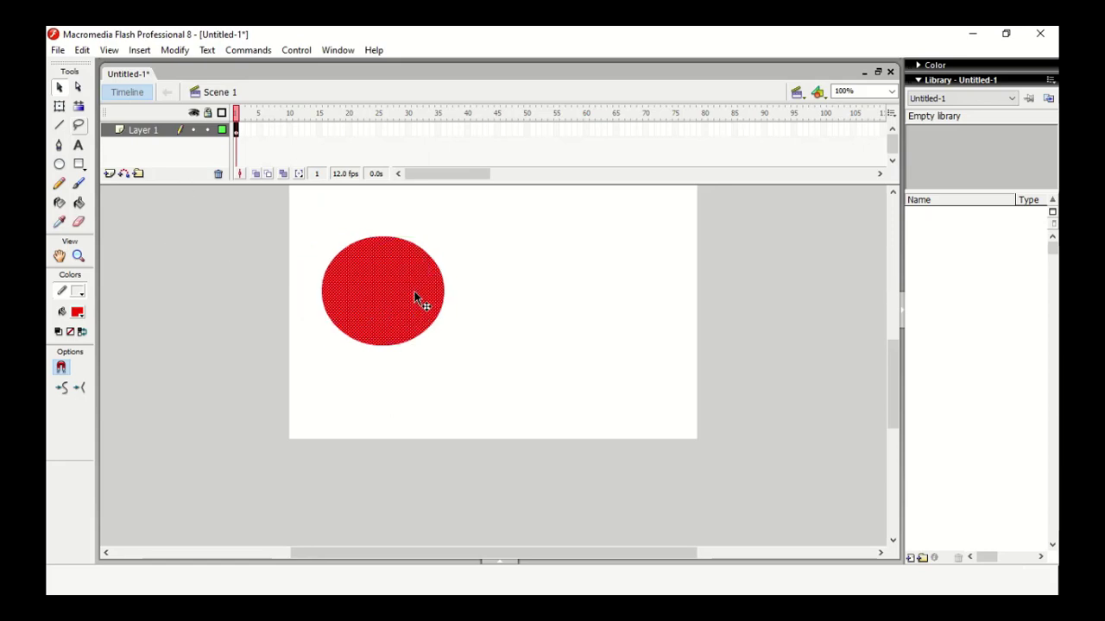
{"action": "left_click_drag", "start_coordinate": [384, 294], "coordinate": [367, 257]}
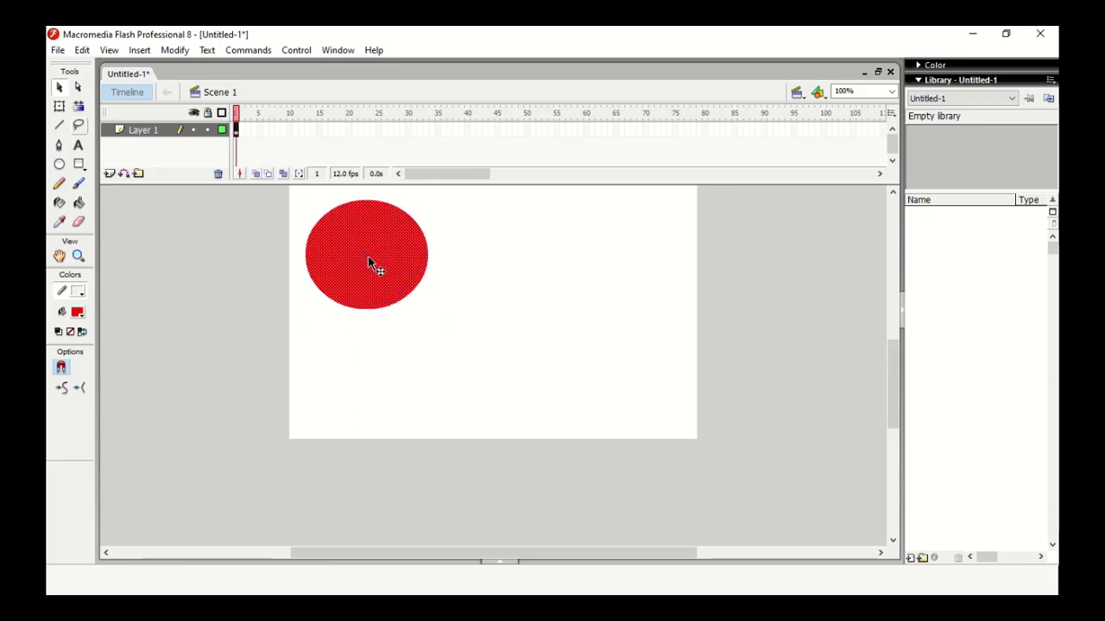
{"action": "left_click", "coordinate": [321, 373]}
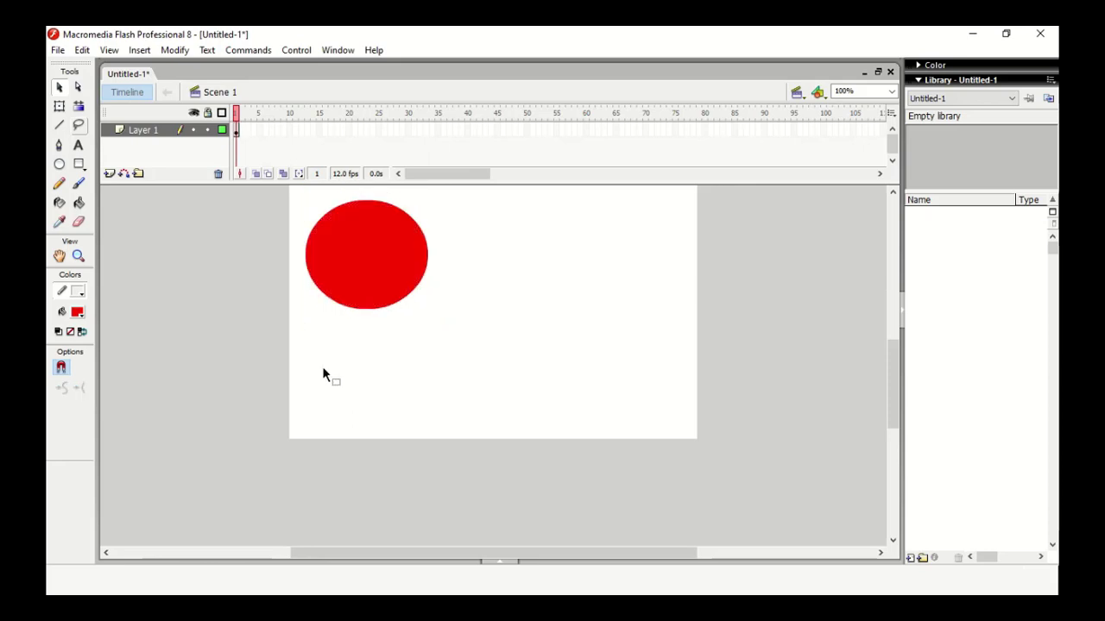
- Scale the red oval down to about two thirds of its size with the Free Transform tool
{"action": "left_click", "coordinate": [370, 275]}
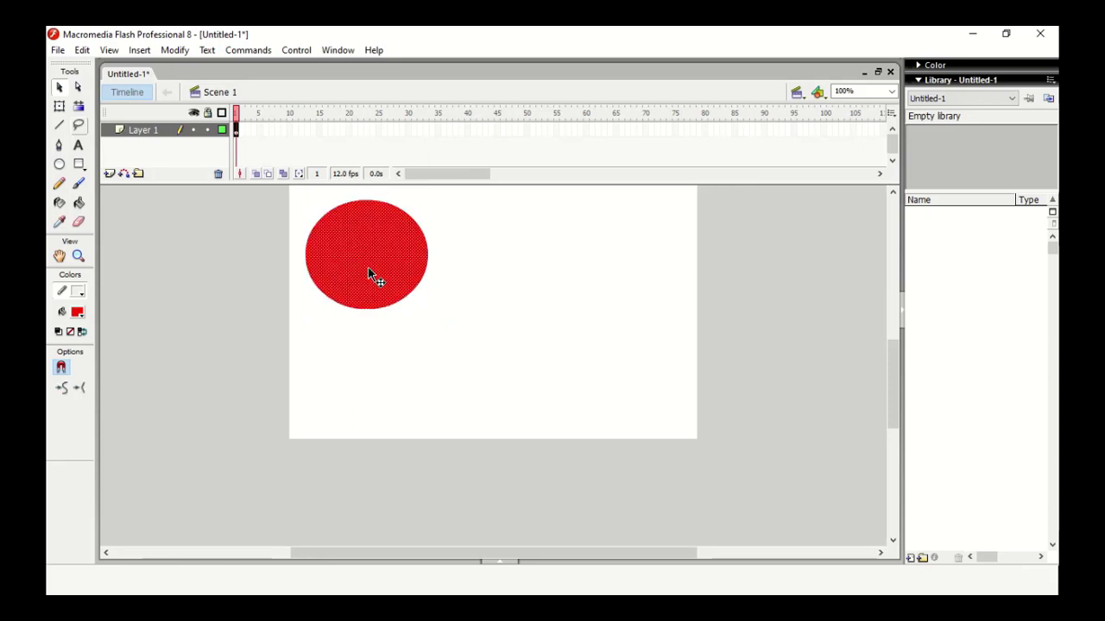
{"action": "left_click", "coordinate": [59, 107]}
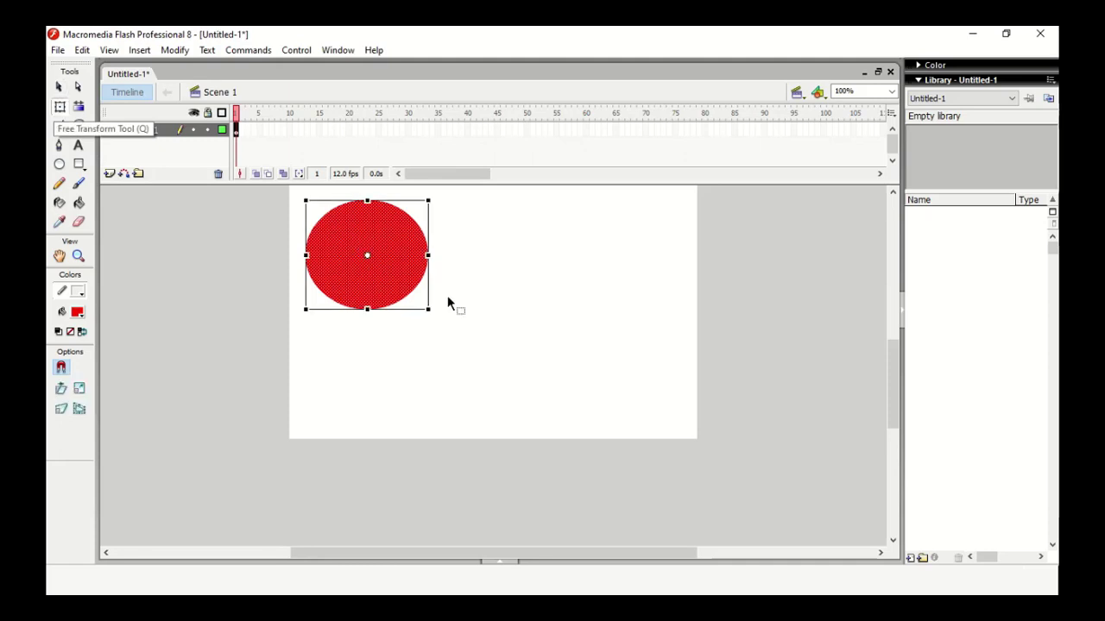
{"action": "left_click_drag", "start_coordinate": [429, 311], "coordinate": [386, 274]}
{"action": "left_click_drag", "start_coordinate": [331, 240], "coordinate": [372, 276]}
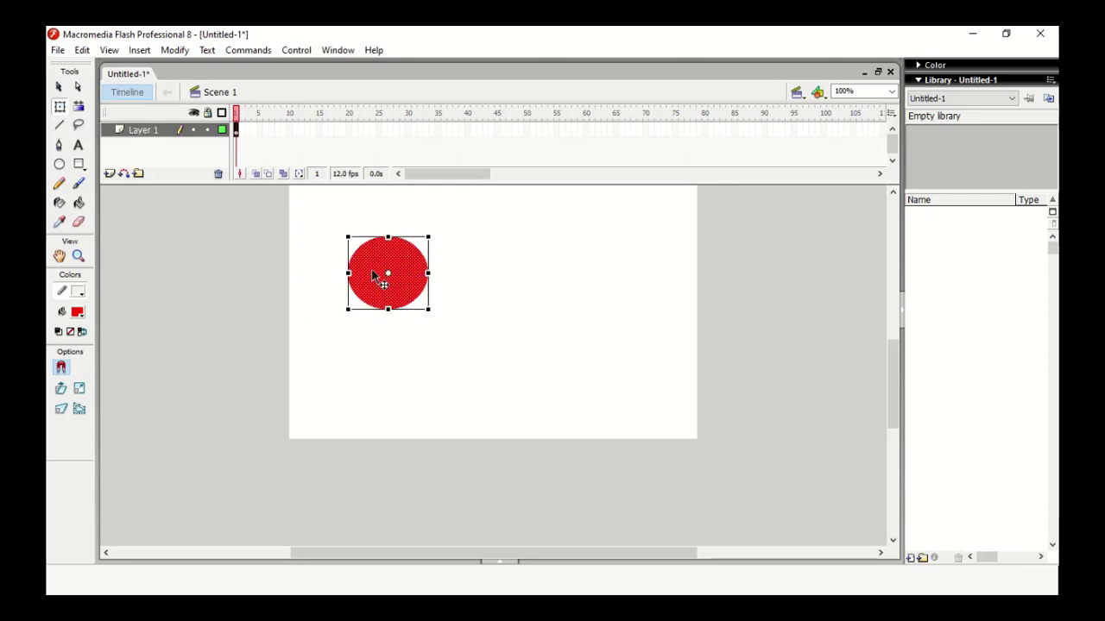
- Fill the oval with the red-to-black radial gradient, deselect it, and reapply the same gradient to the reselected oval
{"action": "left_click", "coordinate": [81, 313]}
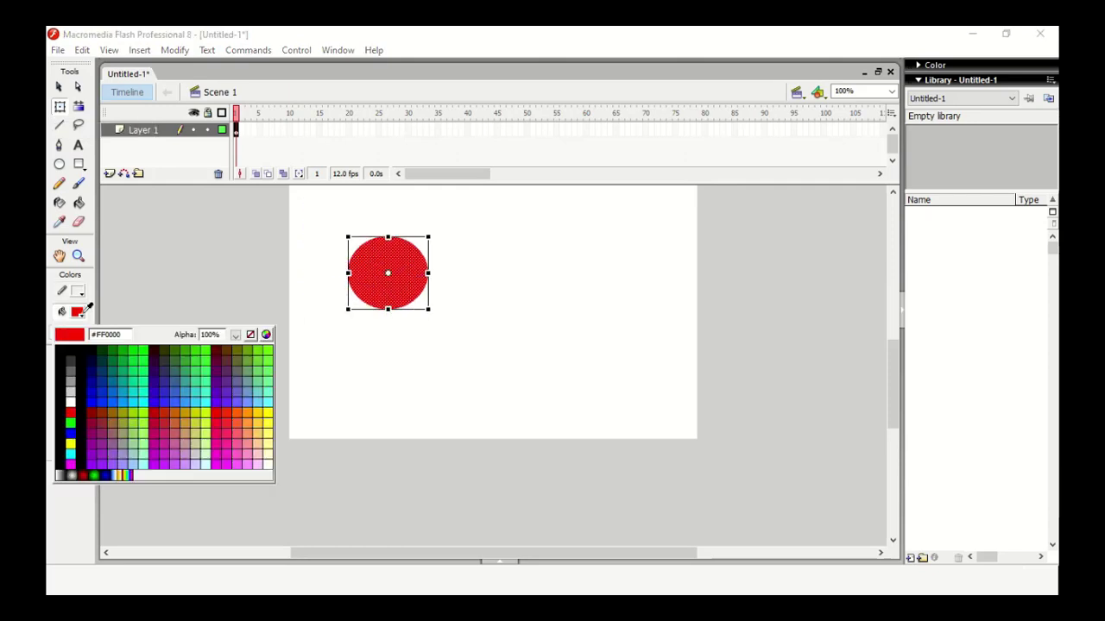
{"action": "left_click", "coordinate": [83, 475]}
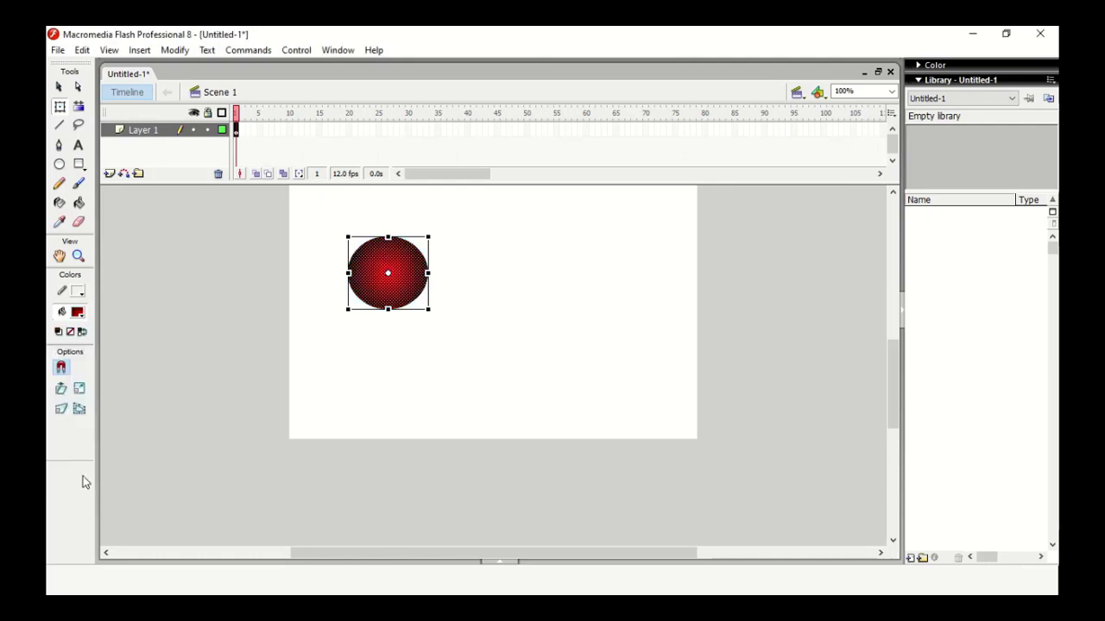
{"action": "left_click", "coordinate": [59, 87]}
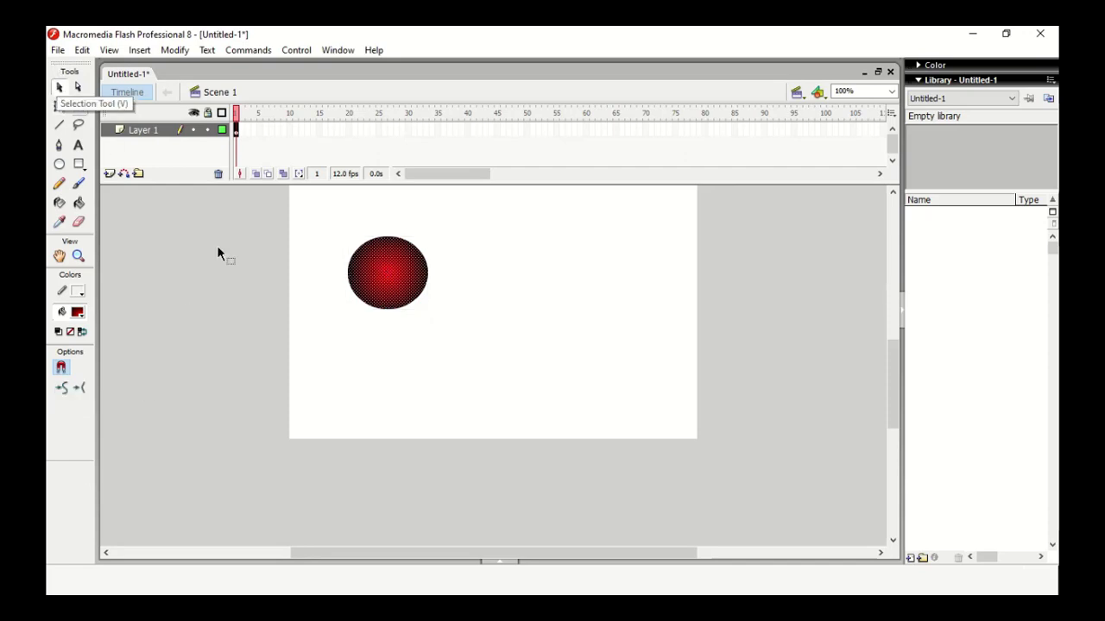
{"action": "left_click", "coordinate": [217, 246]}
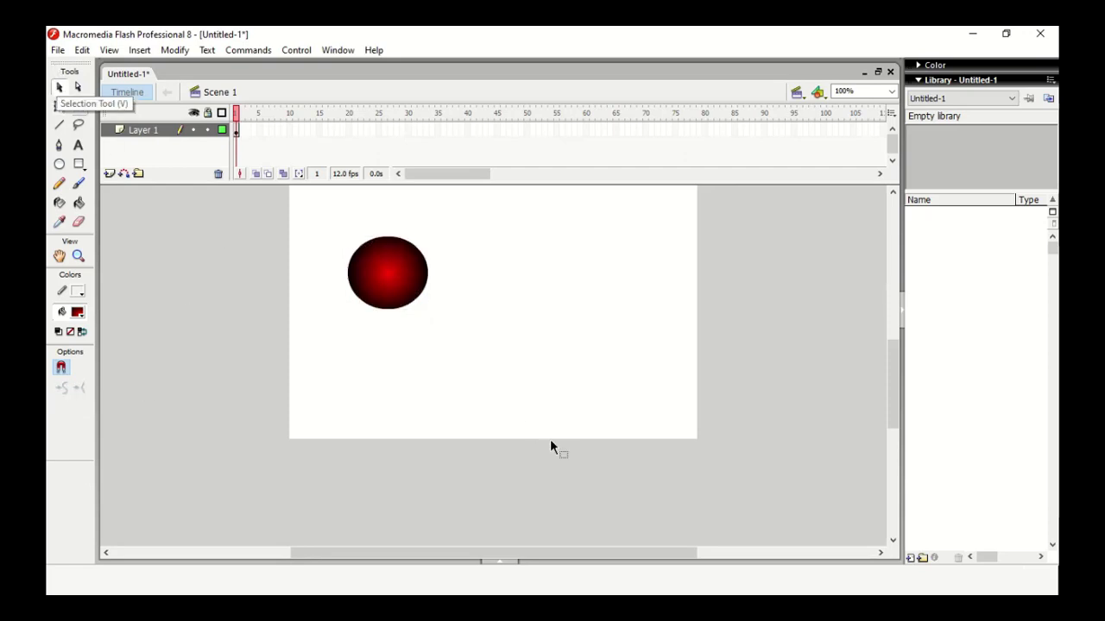
{"action": "left_click", "coordinate": [396, 291]}
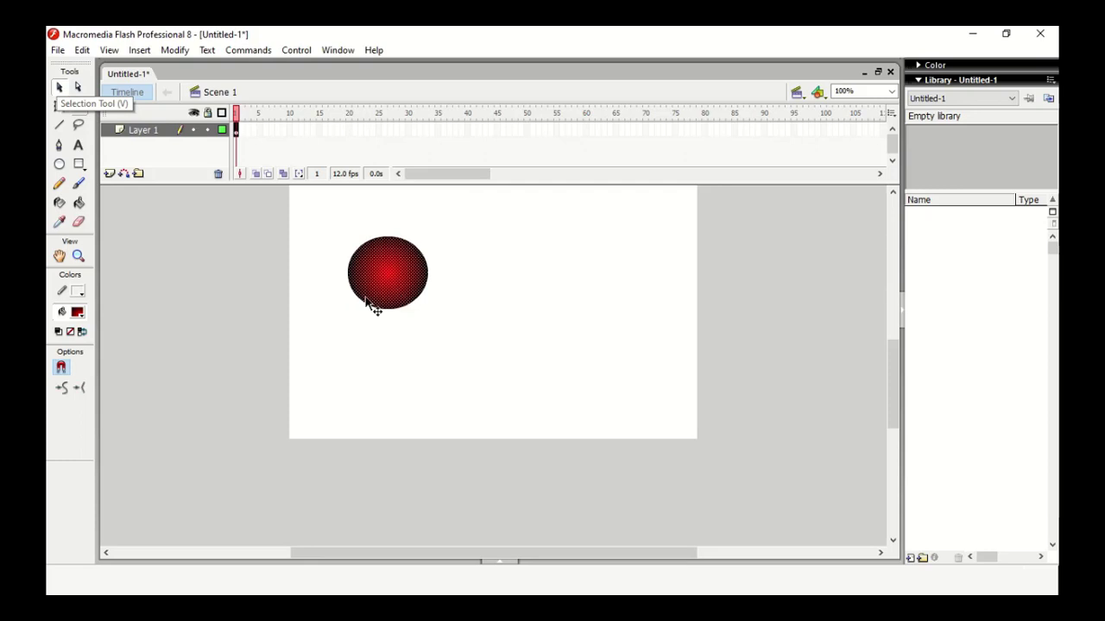
{"action": "left_click", "coordinate": [77, 312]}
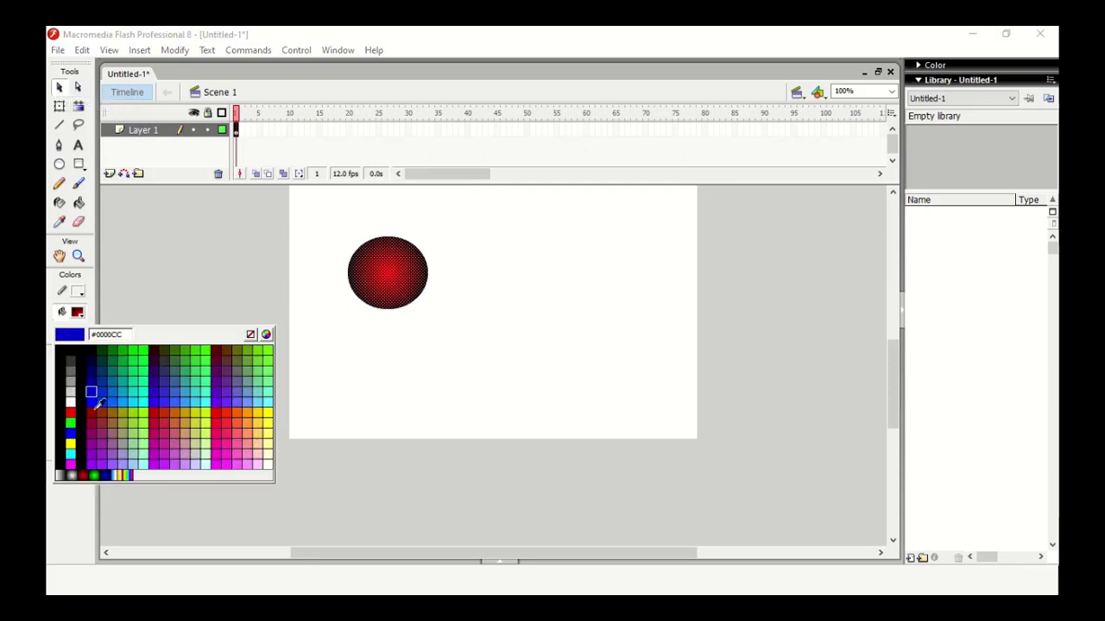
{"action": "left_click", "coordinate": [86, 479]}
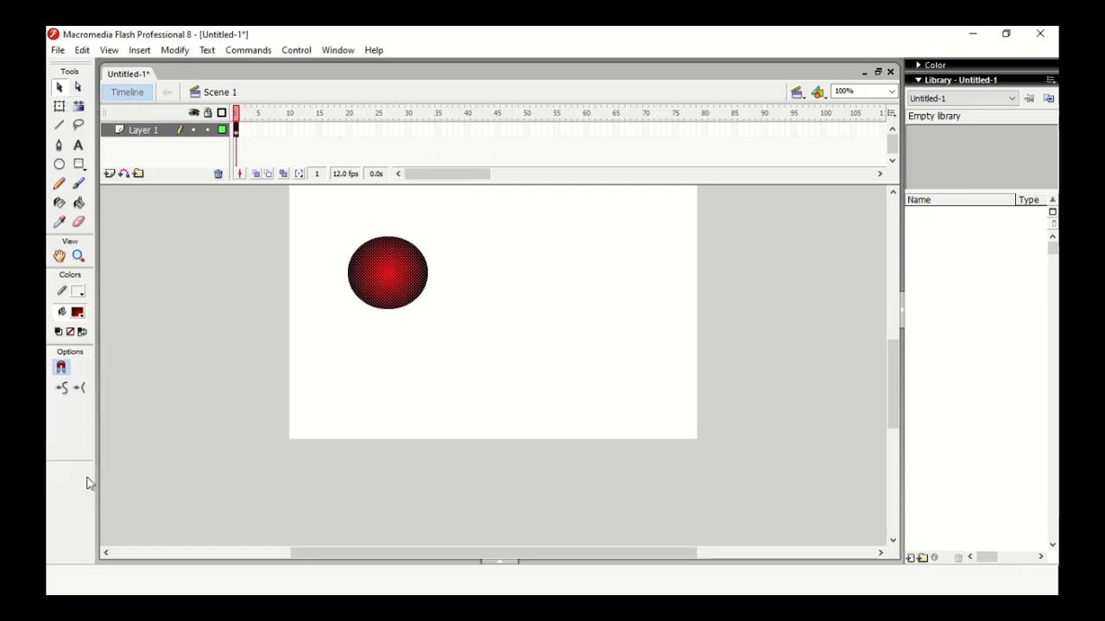
- Show the Actions and Properties panels below the stage and hide them again
{"action": "left_click", "coordinate": [505, 562]}
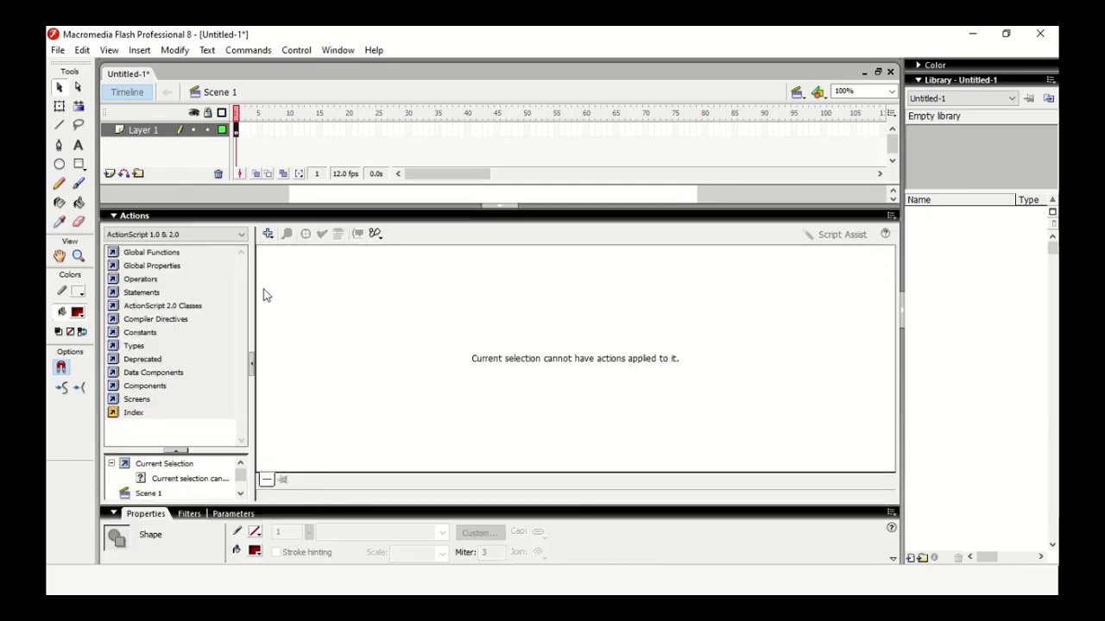
{"action": "left_click", "coordinate": [501, 213]}
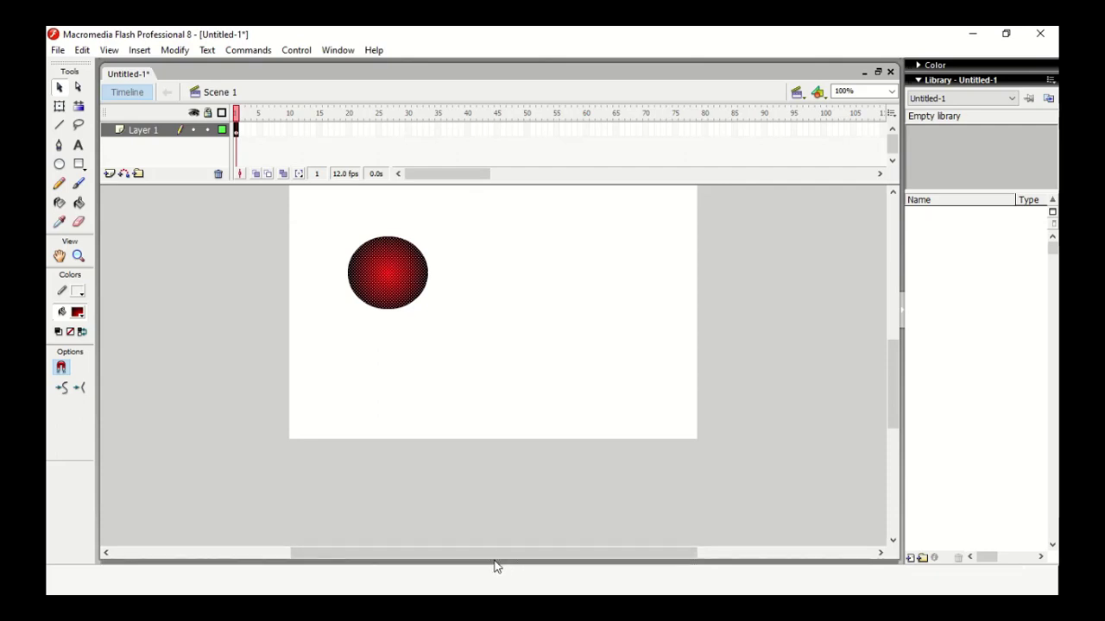
- Bring back the panels below the stage, collapse Actions, and show the oval's stroke and fill properties
{"action": "left_click", "coordinate": [498, 562]}
{"action": "left_click", "coordinate": [187, 514]}
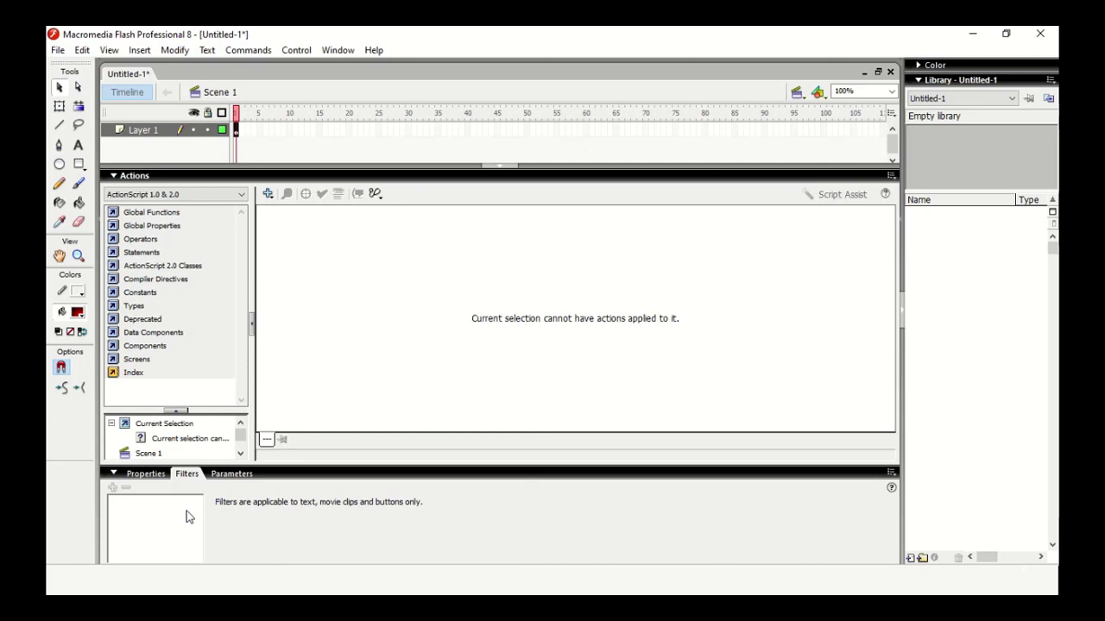
{"action": "left_click", "coordinate": [117, 177]}
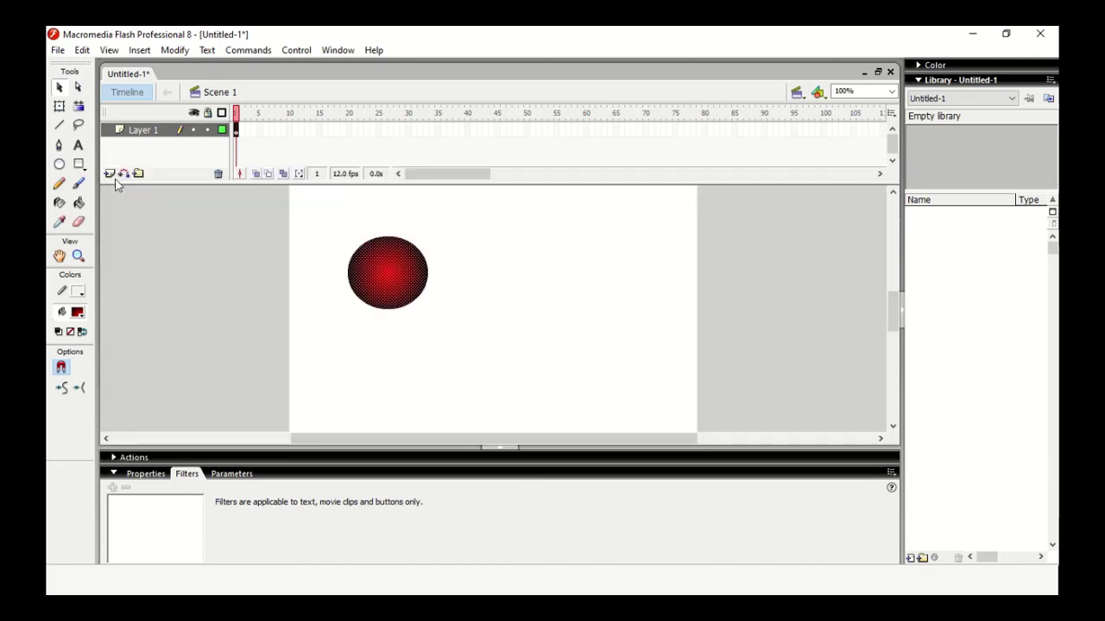
{"action": "left_click", "coordinate": [119, 473]}
{"action": "left_click", "coordinate": [140, 560]}
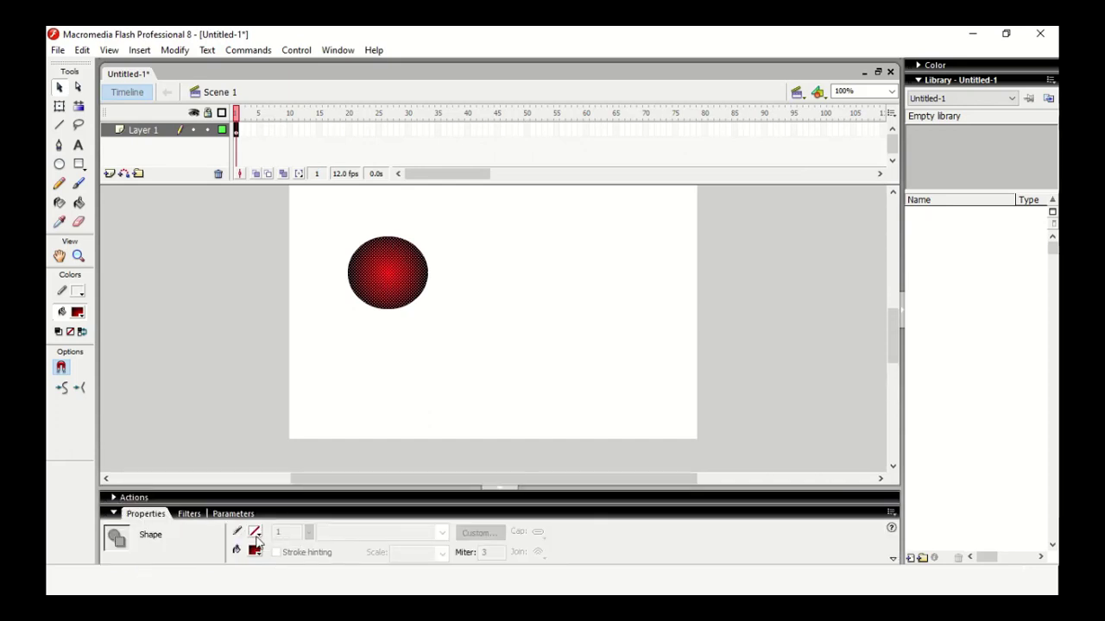
{"action": "left_click", "coordinate": [256, 531]}
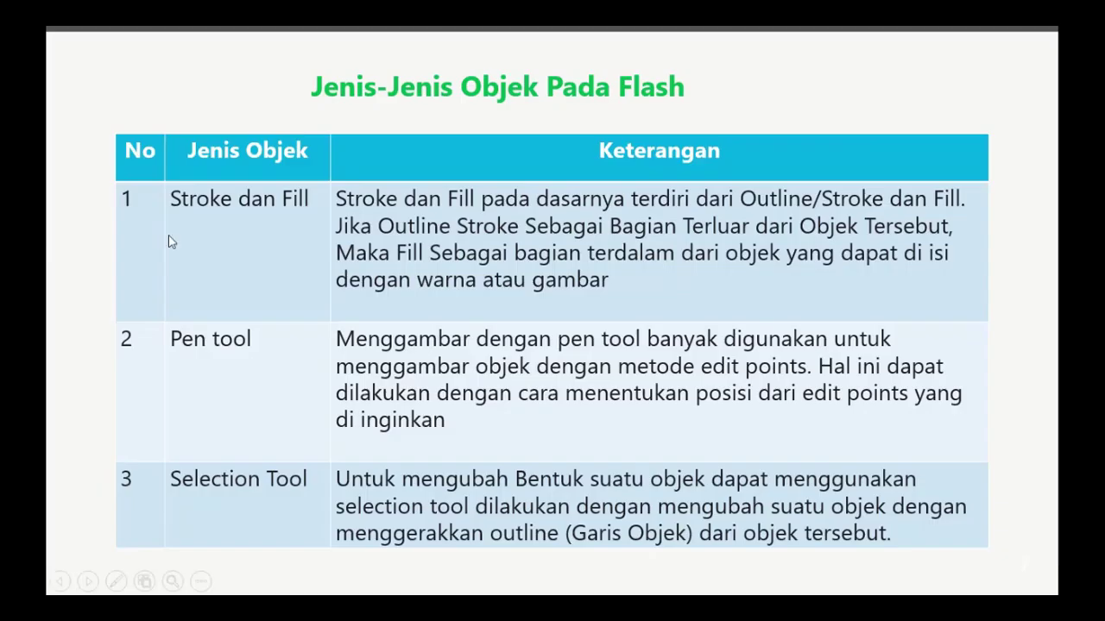
- Switch to the browser, close its Google search window, and return to Flash
{"action": "key", "text": "alt+Tab"}
{"action": "key", "text": "alt+Tab"}
{"action": "key", "text": "alt+Tab"}
{"action": "key", "text": "alt+Tab"}
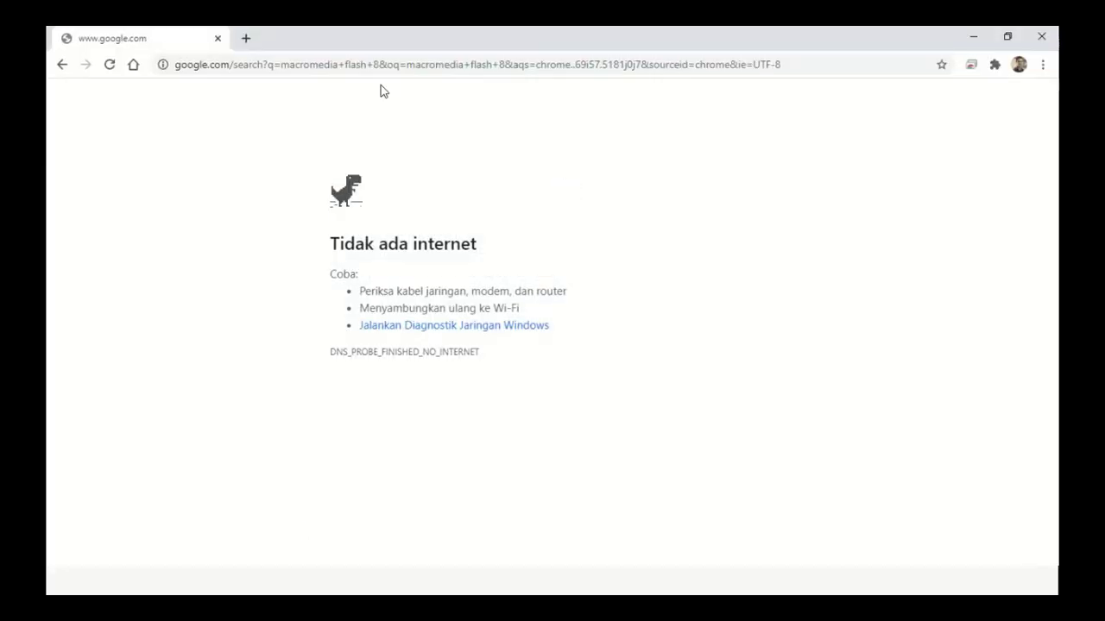
{"action": "left_click", "coordinate": [1042, 37]}
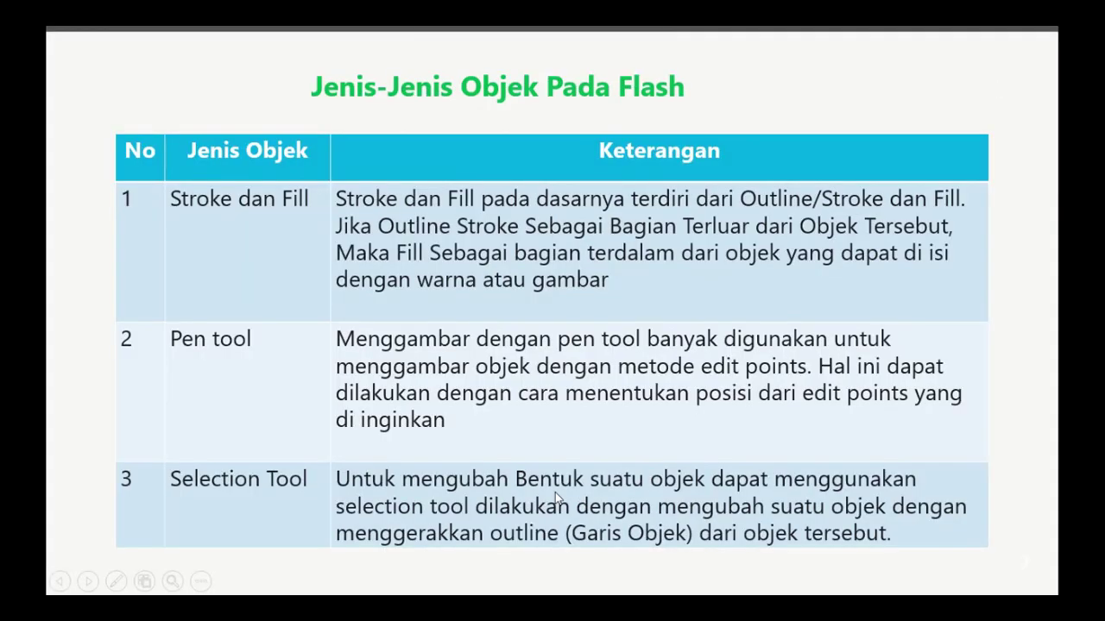
{"action": "key", "text": "alt+Tab"}
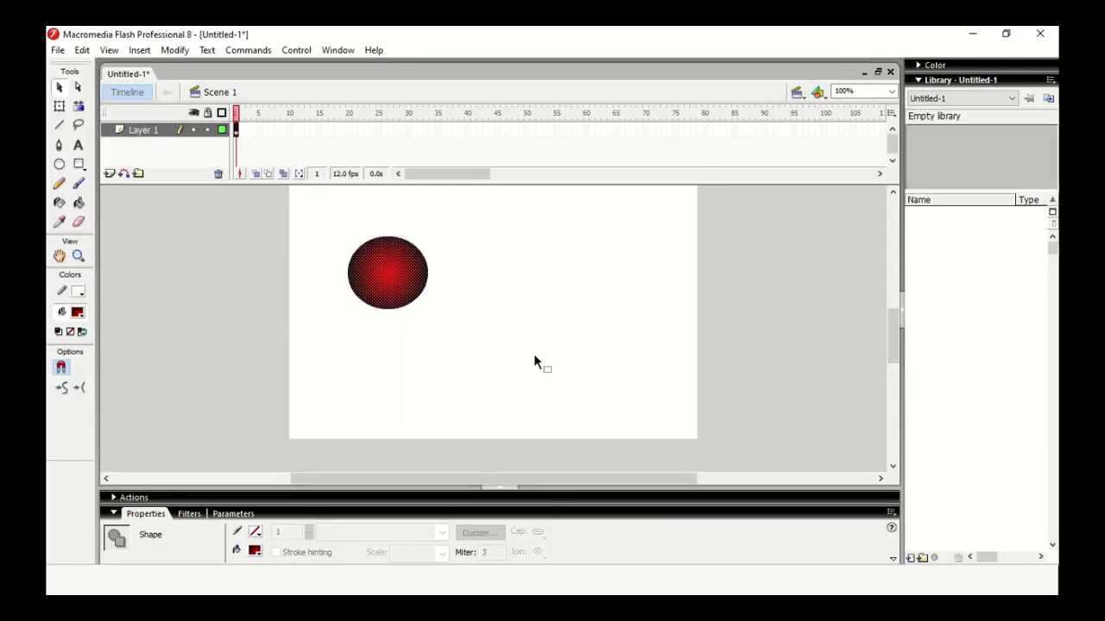
- Deselect, reselect and deselect the oval to compare the document properties with the shape properties
{"action": "left_click", "coordinate": [534, 353]}
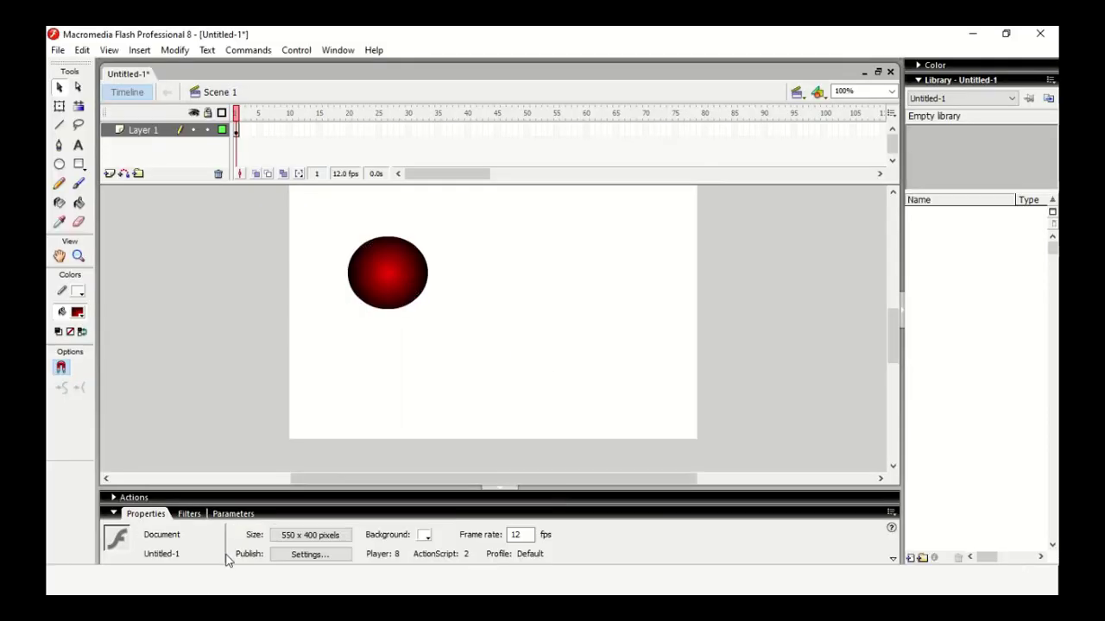
{"action": "left_click", "coordinate": [389, 256]}
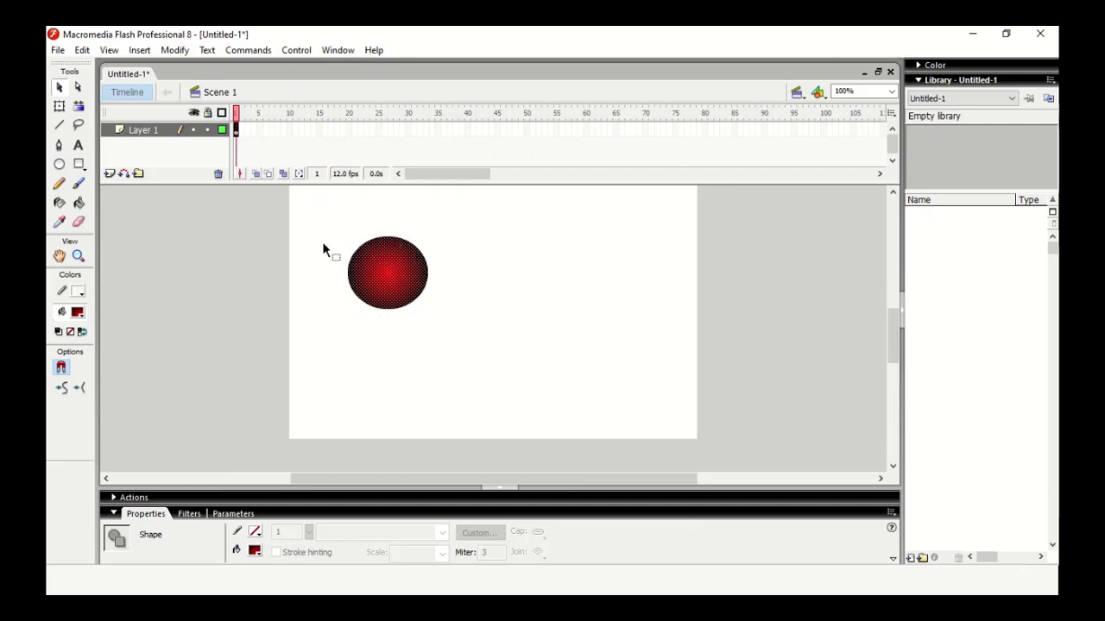
{"action": "left_click", "coordinate": [417, 397]}
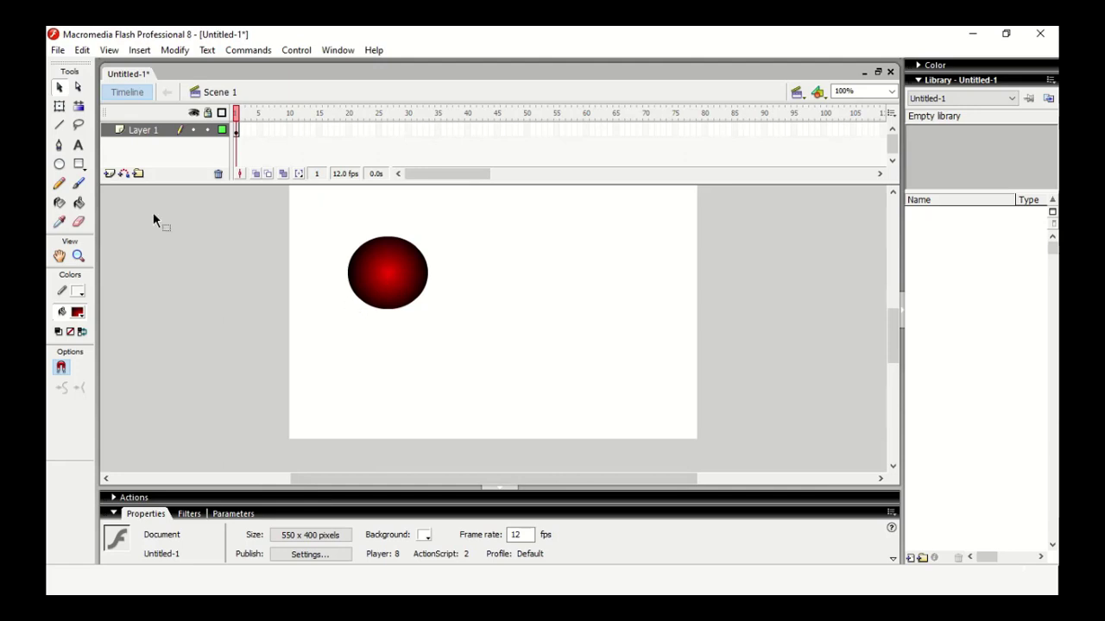
- Draw a rectangle with the red-to-black radial gradient to the right of the oval using the Rectangle tool
{"action": "left_click", "coordinate": [79, 164]}
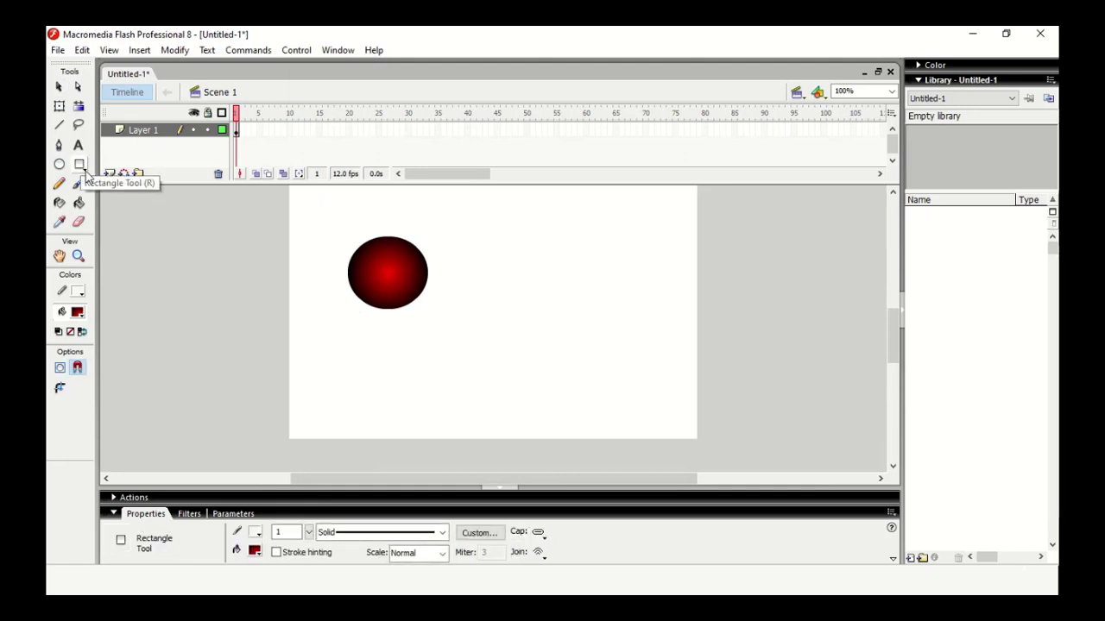
{"action": "left_click", "coordinate": [84, 171]}
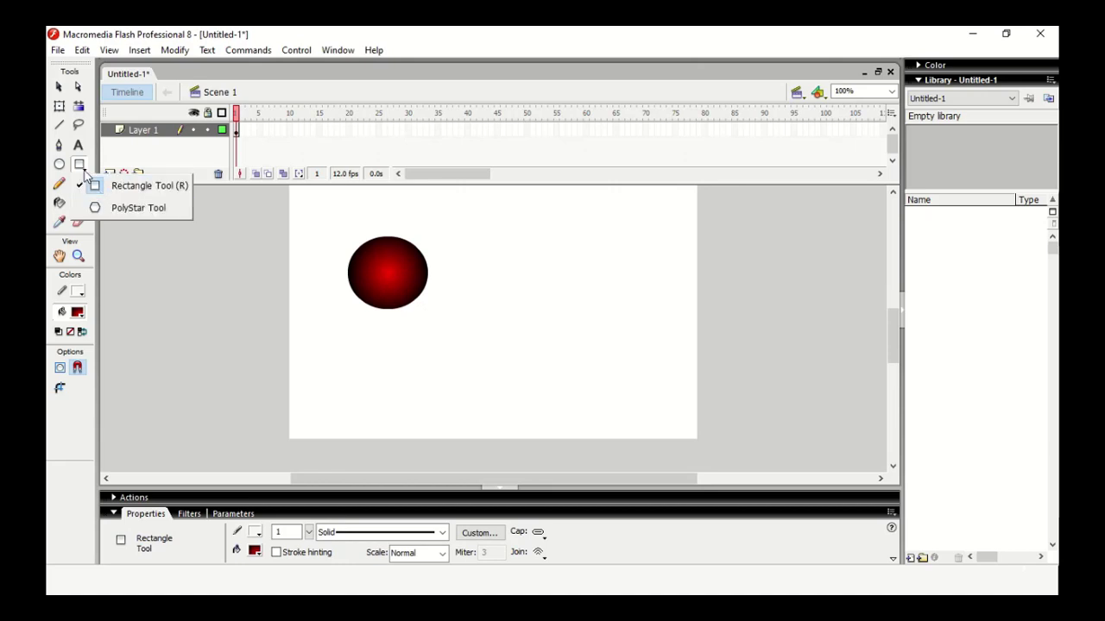
{"action": "left_click", "coordinate": [160, 194]}
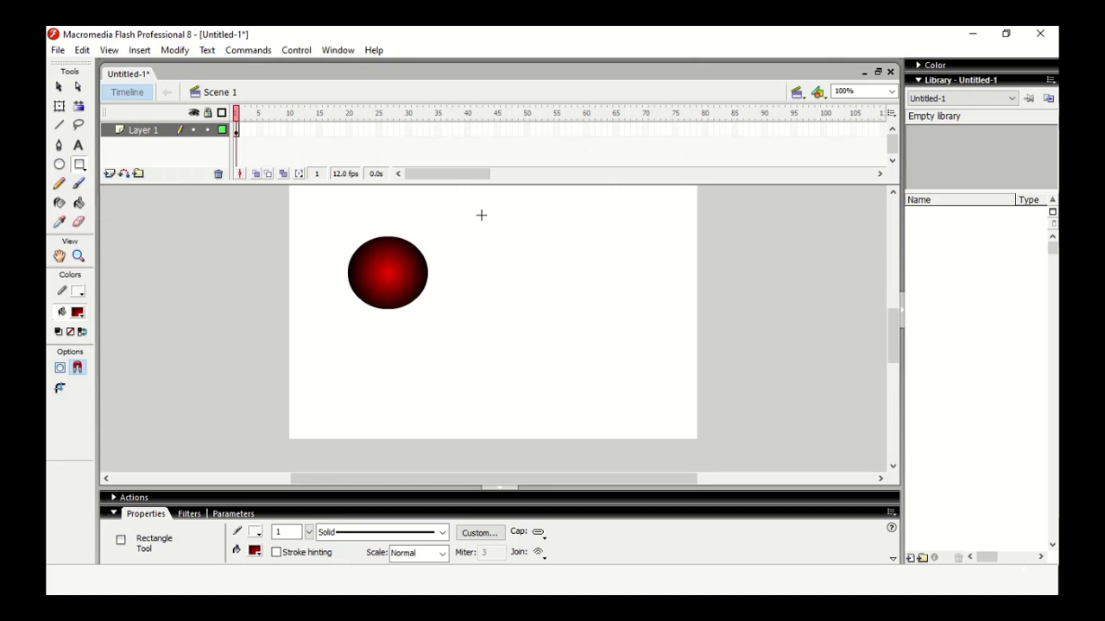
{"action": "left_click_drag", "start_coordinate": [481, 215], "coordinate": [610, 301]}
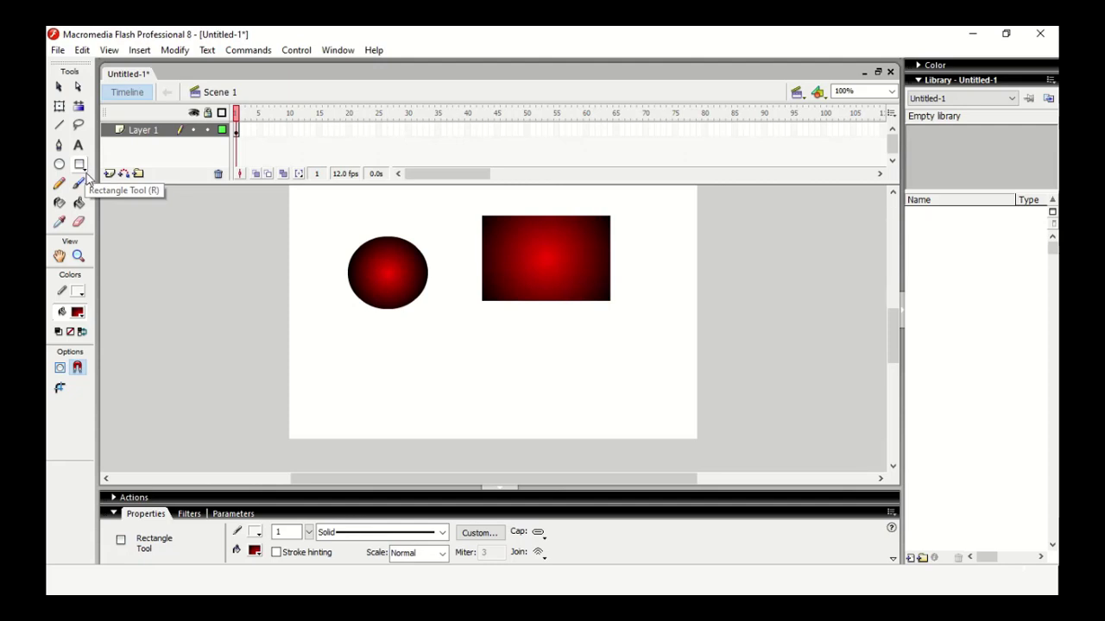
- Draw a pentagon overlapping the oval with the PolyStar tool and move its fill below the rectangle
{"action": "left_click", "coordinate": [59, 87]}
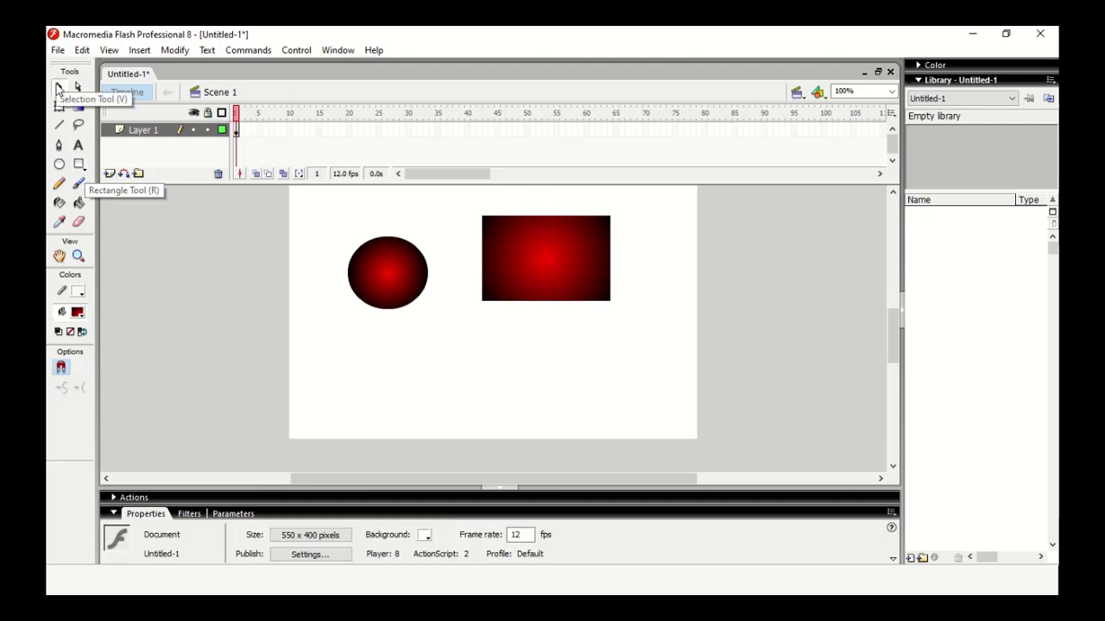
{"action": "left_click", "coordinate": [79, 164]}
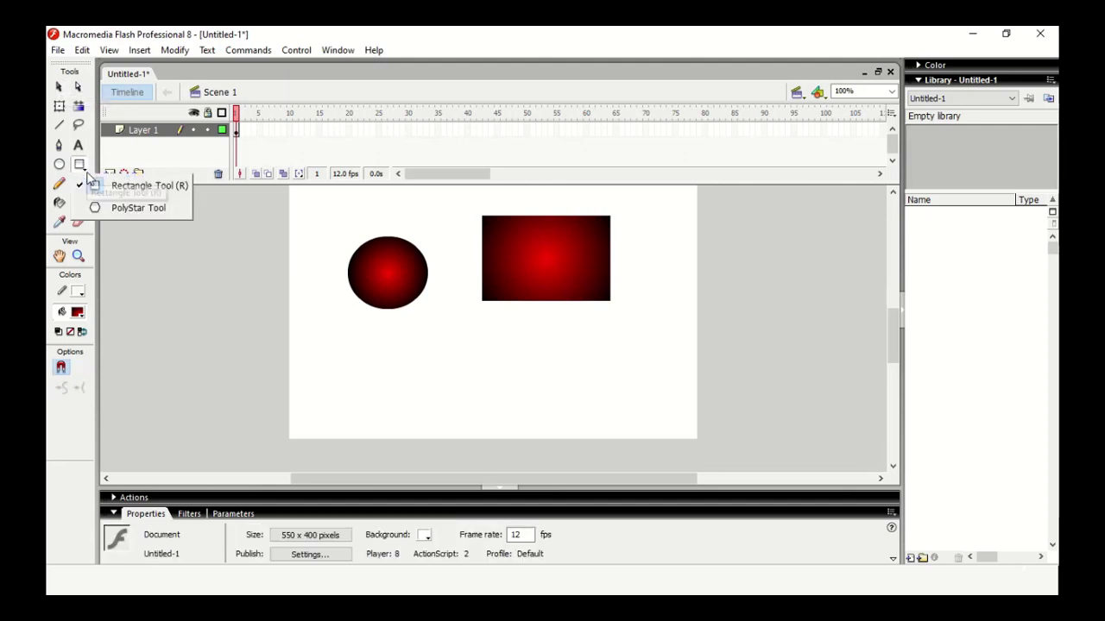
{"action": "left_click", "coordinate": [134, 212]}
{"action": "left_click_drag", "start_coordinate": [370, 332], "coordinate": [417, 366]}
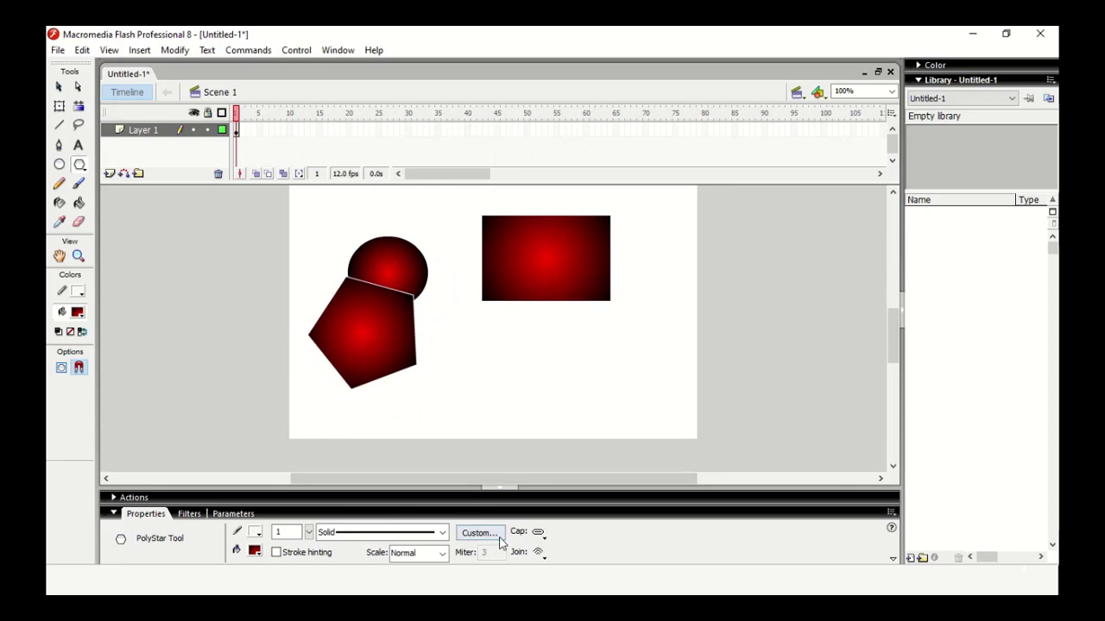
{"action": "left_click", "coordinate": [59, 88]}
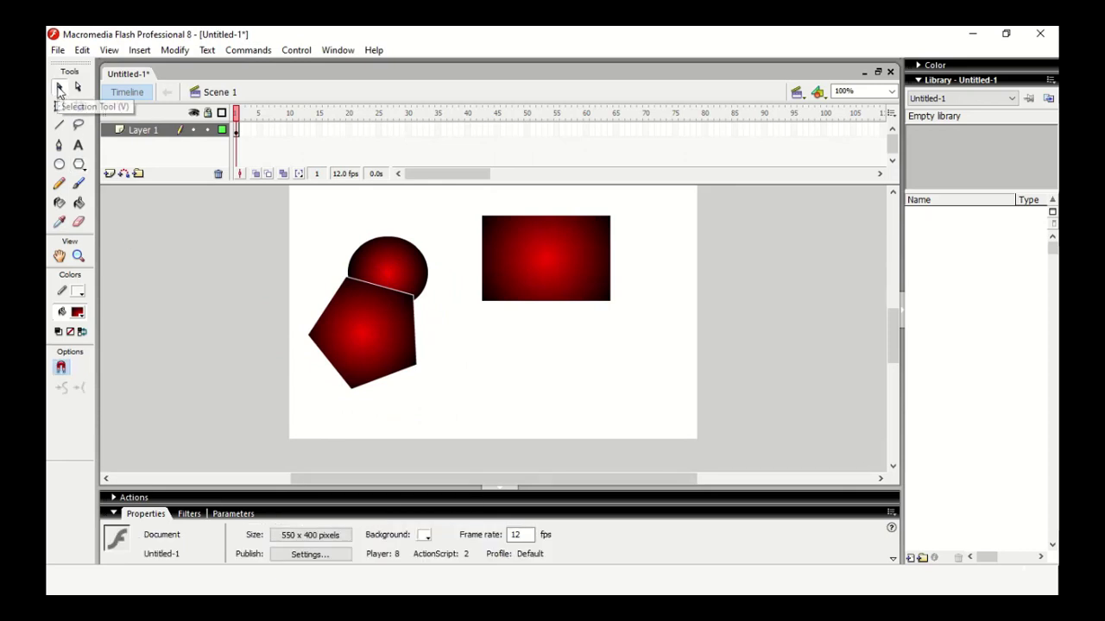
{"action": "left_click_drag", "start_coordinate": [330, 333], "coordinate": [563, 373]}
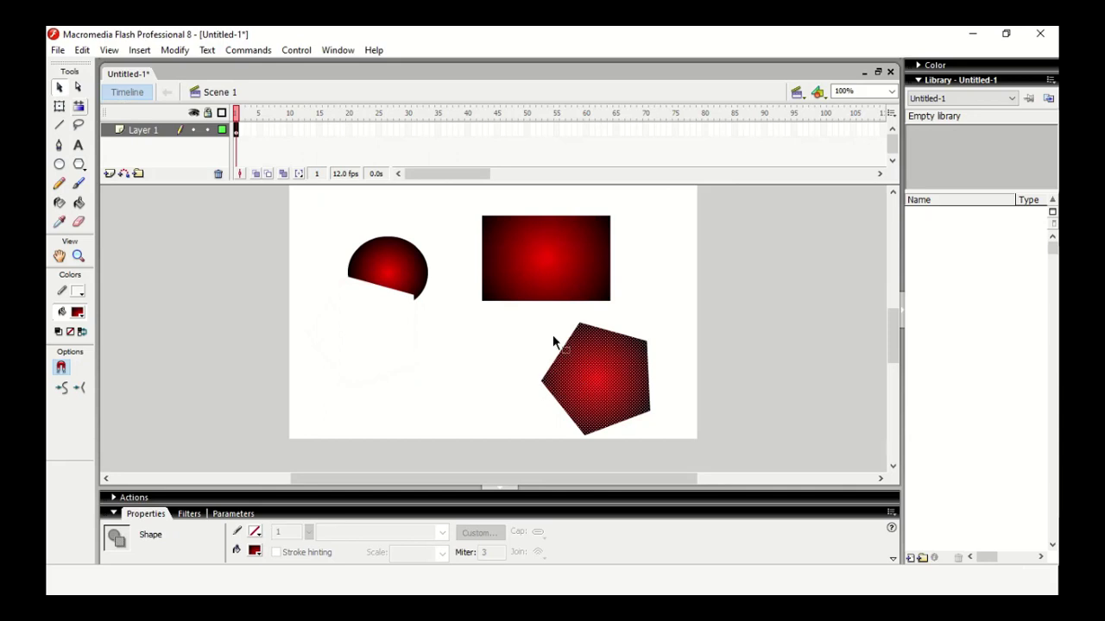
- Fill the rectangle with the green-to-black radial gradient and deselect it
{"action": "left_click", "coordinate": [435, 280]}
{"action": "left_click", "coordinate": [526, 252]}
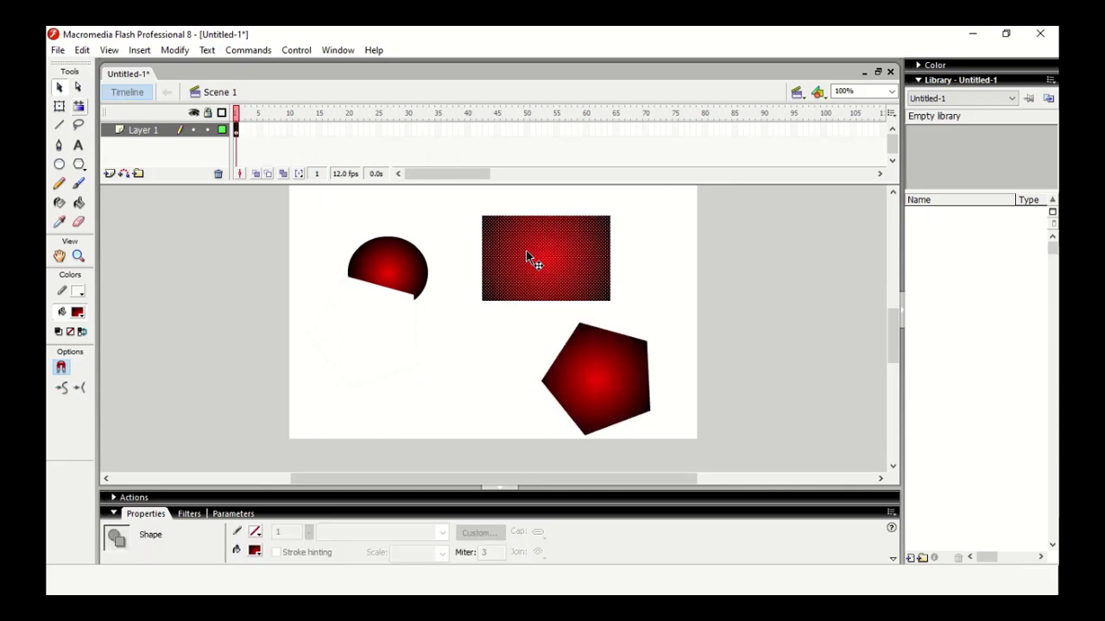
{"action": "left_click", "coordinate": [256, 550]}
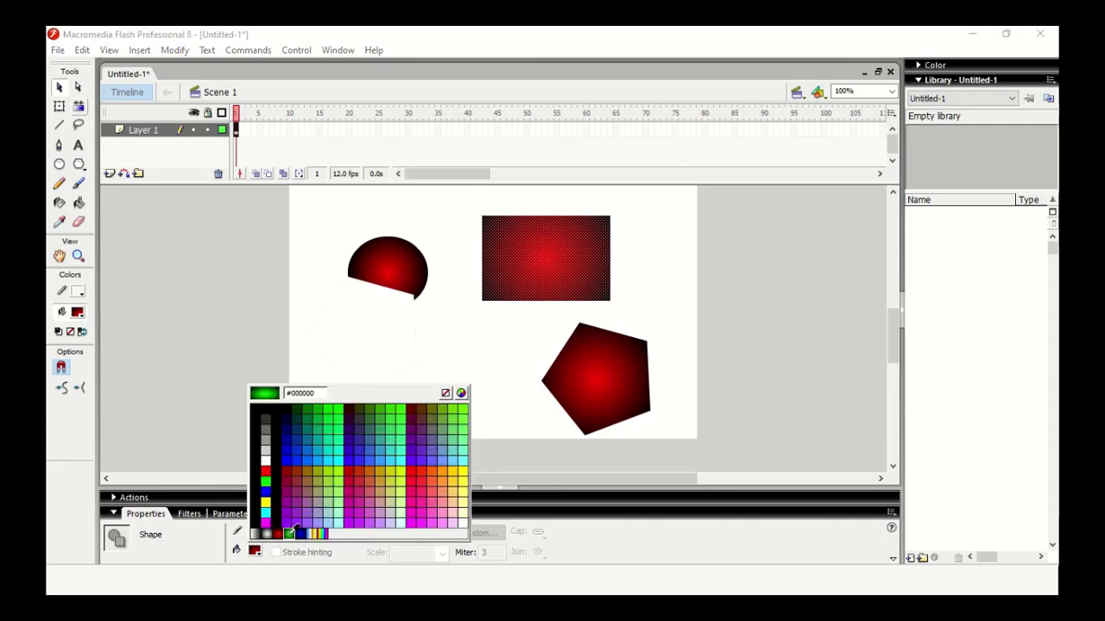
{"action": "left_click", "coordinate": [294, 528]}
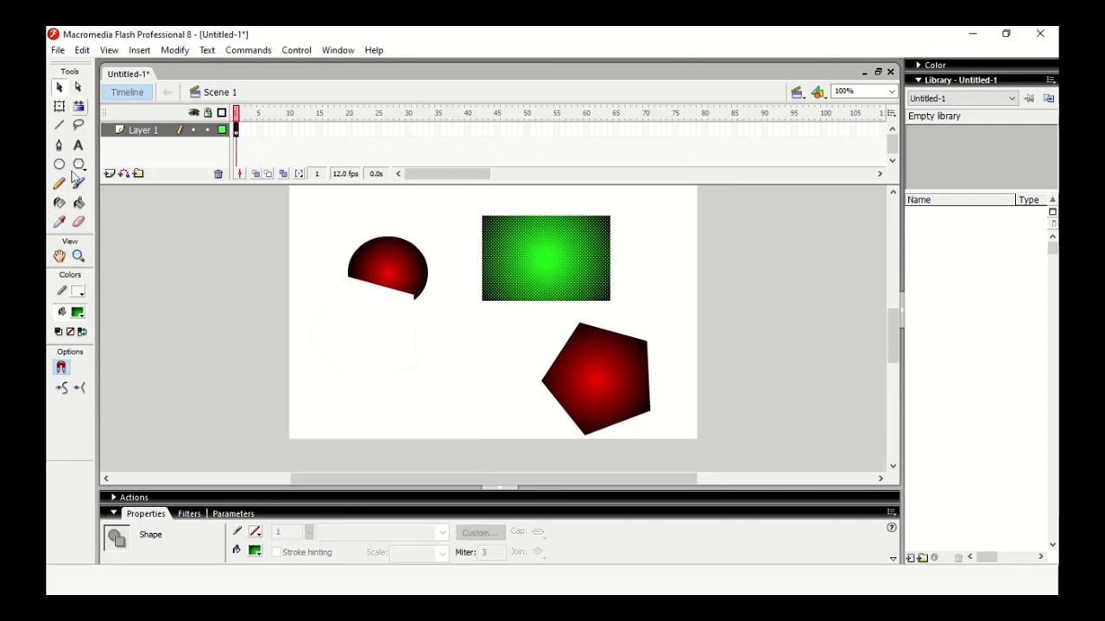
{"action": "left_click", "coordinate": [78, 87]}
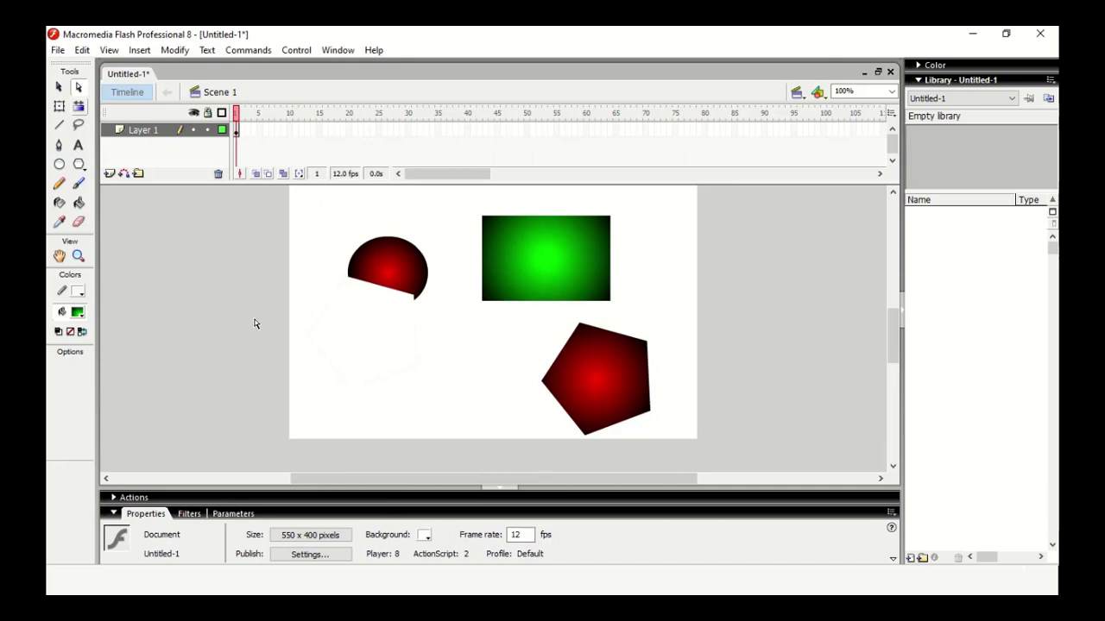
- Consult the object types slide and draw a closed four-sided green shape with one curved side left of the pentagon using the Pen tool
{"action": "key", "text": "alt+Tab"}
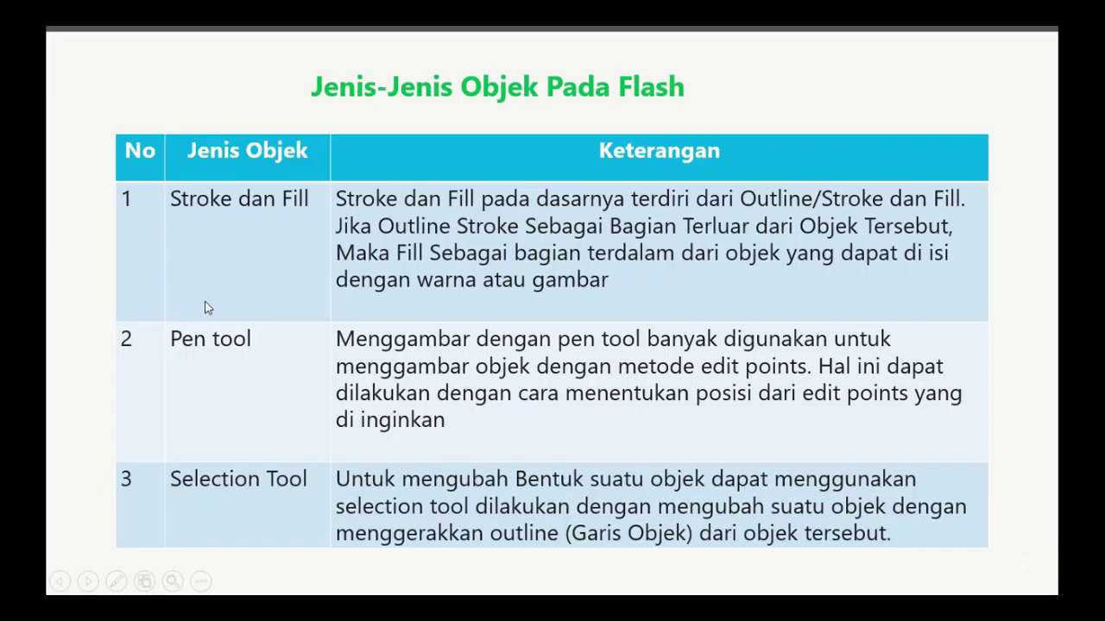
{"action": "key", "text": "alt+Tab"}
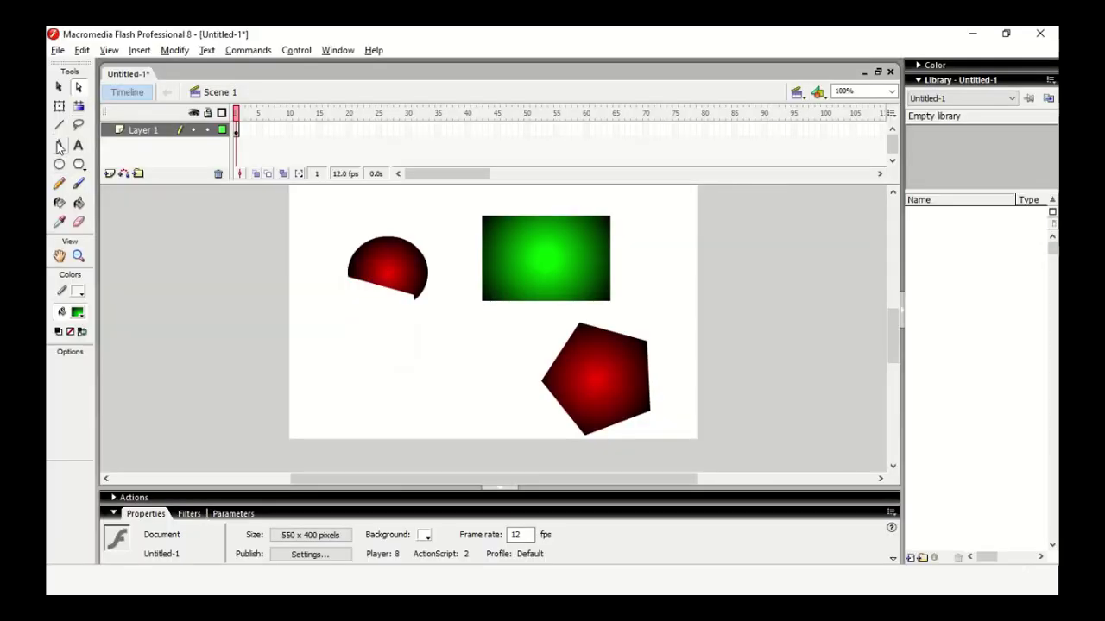
{"action": "left_click", "coordinate": [58, 148]}
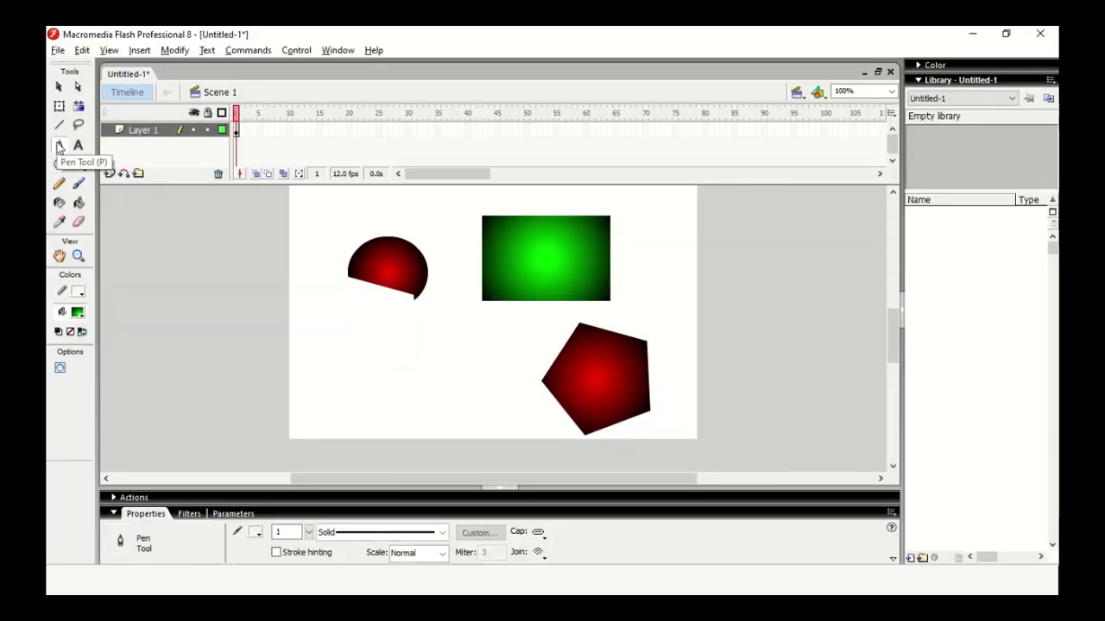
{"action": "left_click", "coordinate": [318, 320]}
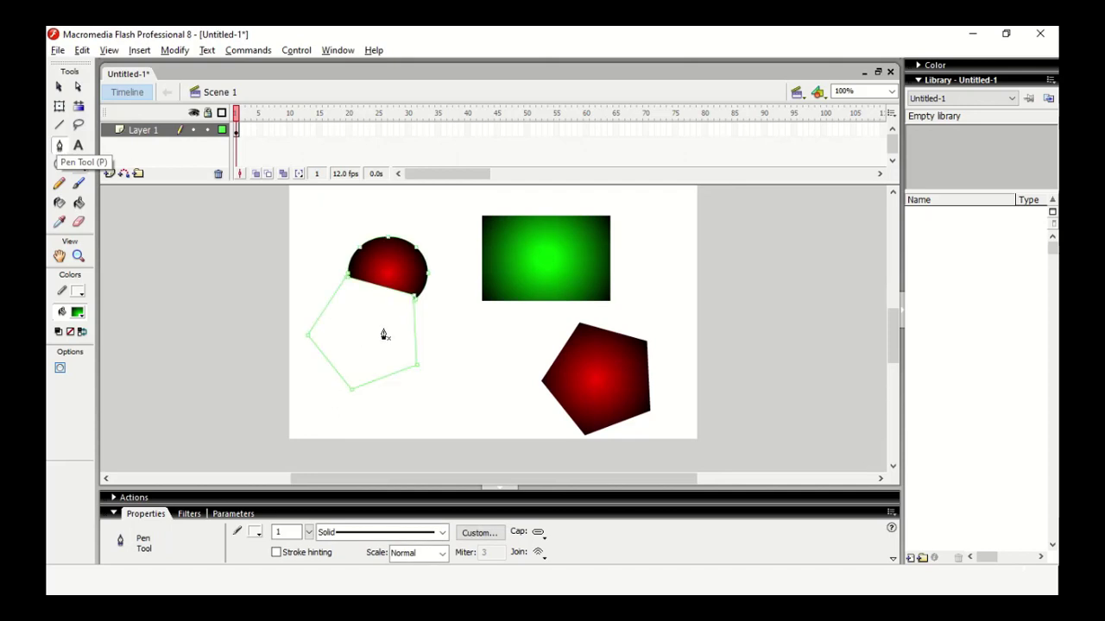
{"action": "left_click", "coordinate": [413, 396]}
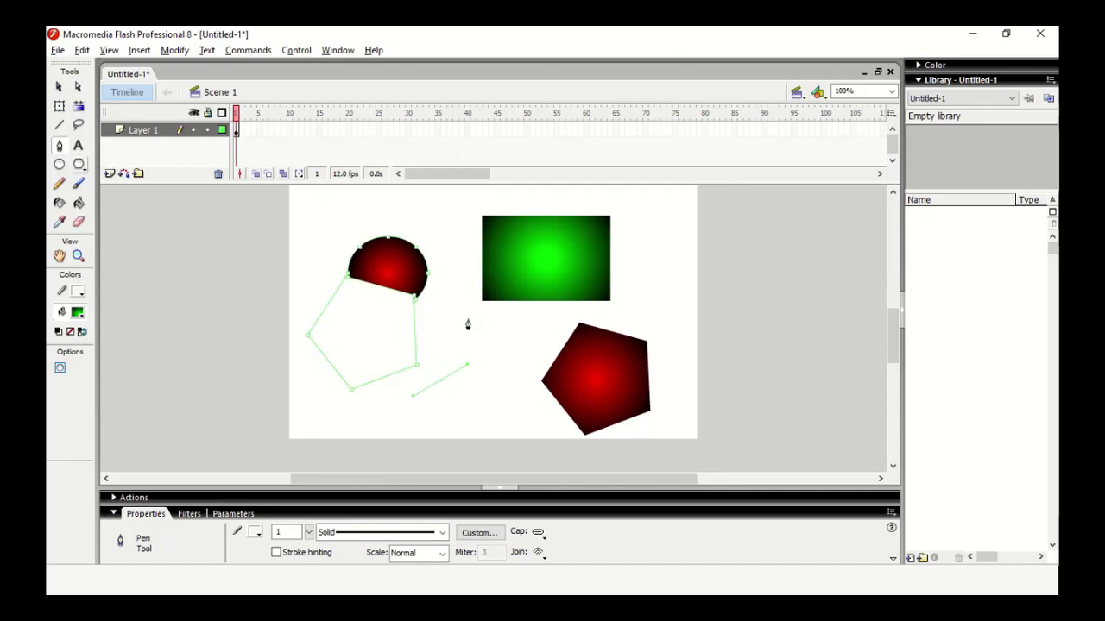
{"action": "left_click_drag", "start_coordinate": [467, 323], "coordinate": [467, 320]}
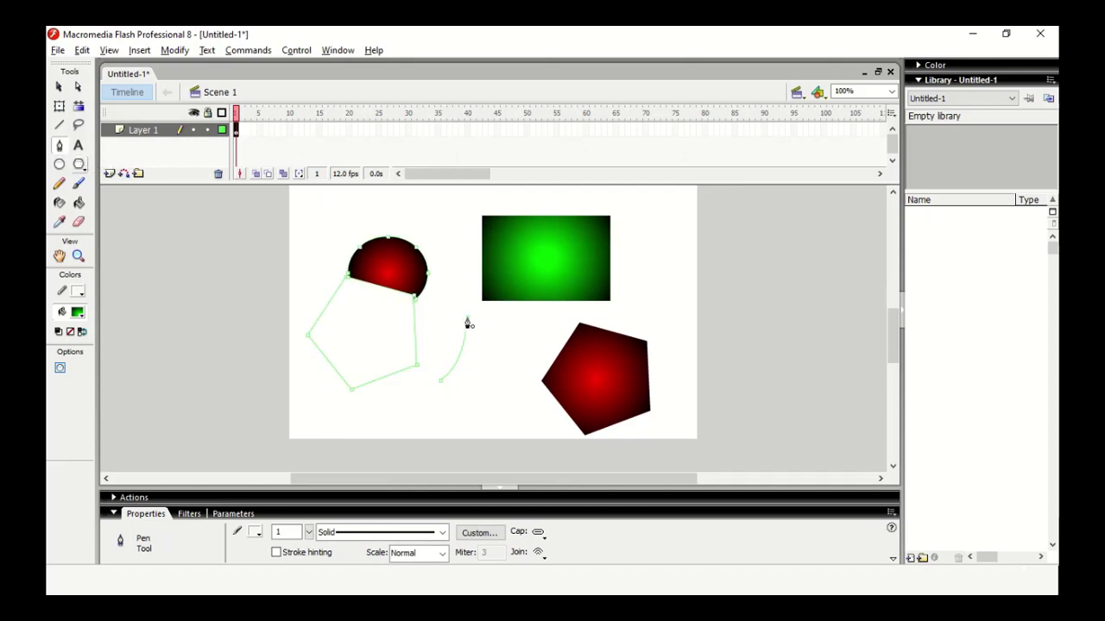
{"action": "left_click", "coordinate": [515, 331]}
{"action": "left_click", "coordinate": [506, 392]}
{"action": "left_click", "coordinate": [440, 384]}
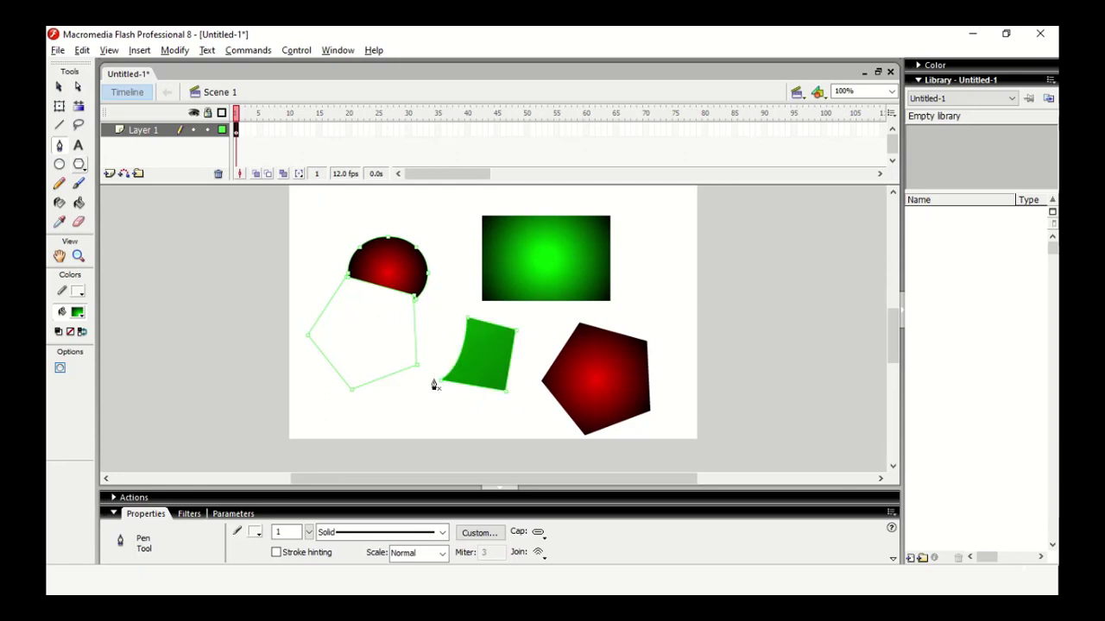
- Move the green pen-drawn shape to the area below the cut oval with the Selection tool
{"action": "left_click", "coordinate": [59, 88]}
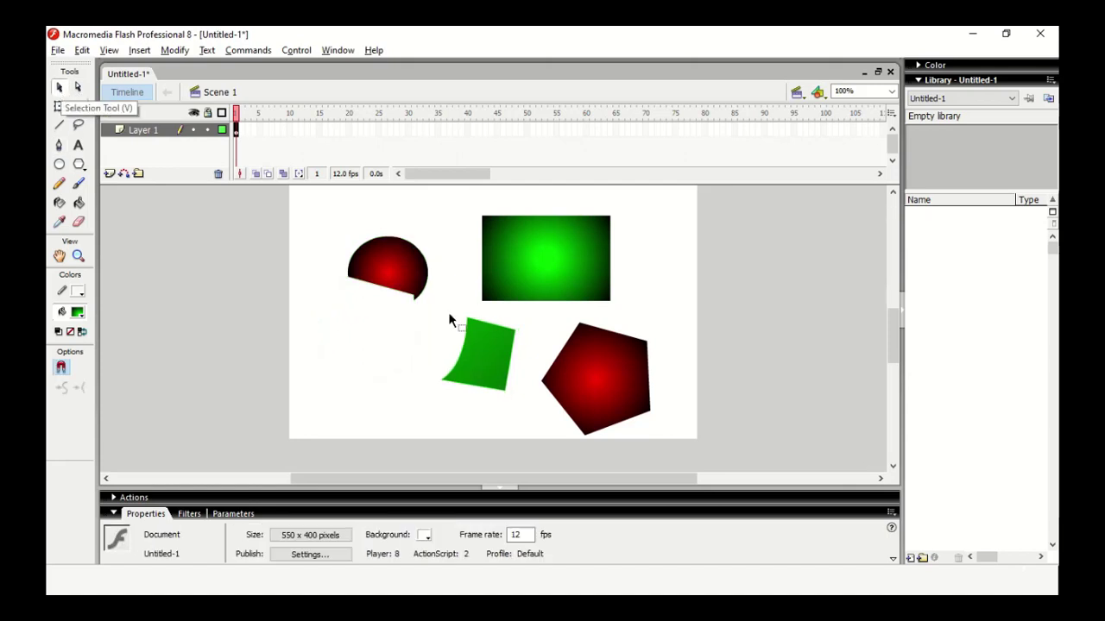
{"action": "left_click", "coordinate": [490, 362]}
{"action": "left_click_drag", "start_coordinate": [485, 350], "coordinate": [379, 356]}
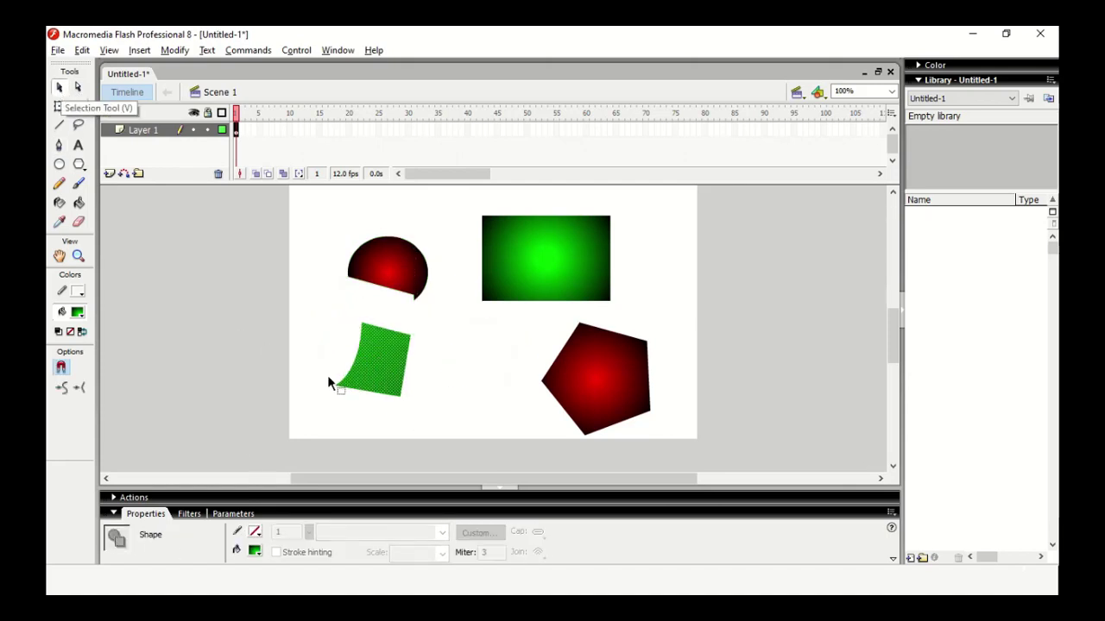
- Consult the object types slide and arrange the cut oval, green pen-drawn shape and green rectangle in a row along the visible stage's upper part
{"action": "key", "text": "alt+Tab"}
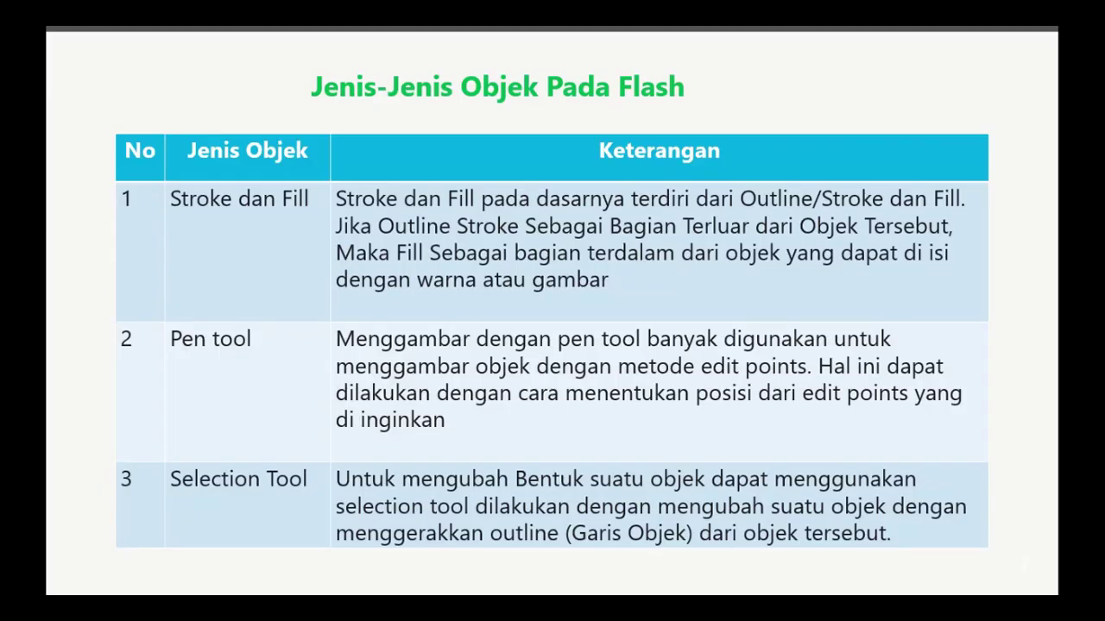
{"action": "key", "text": "alt+Tab"}
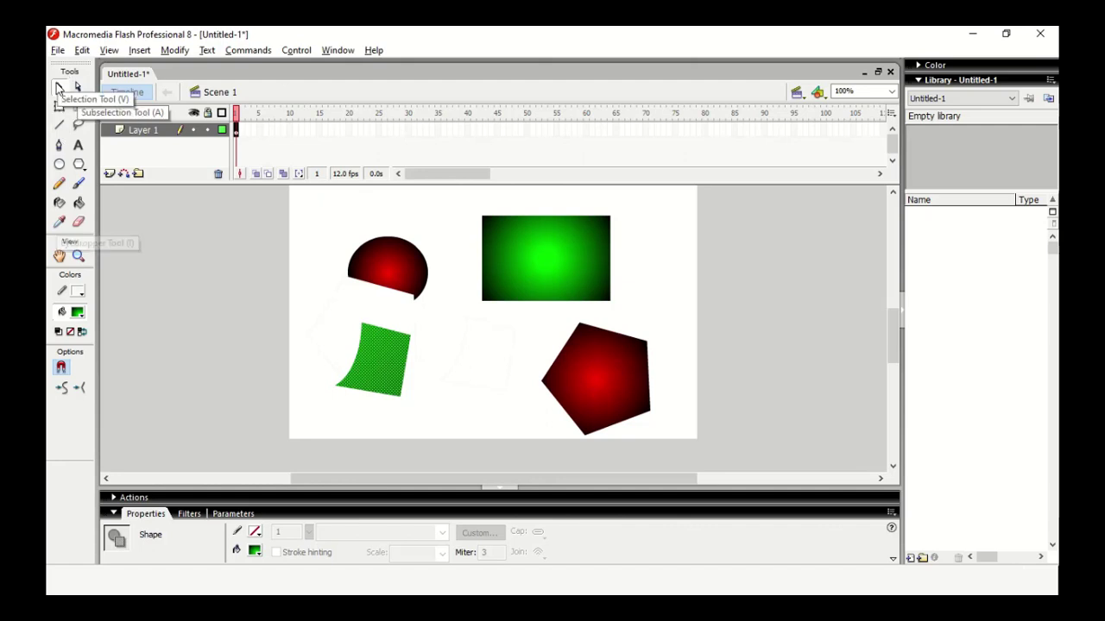
{"action": "left_click_drag", "start_coordinate": [514, 245], "coordinate": [580, 221]}
{"action": "left_click_drag", "start_coordinate": [406, 257], "coordinate": [367, 212]}
{"action": "left_click_drag", "start_coordinate": [388, 352], "coordinate": [474, 221]}
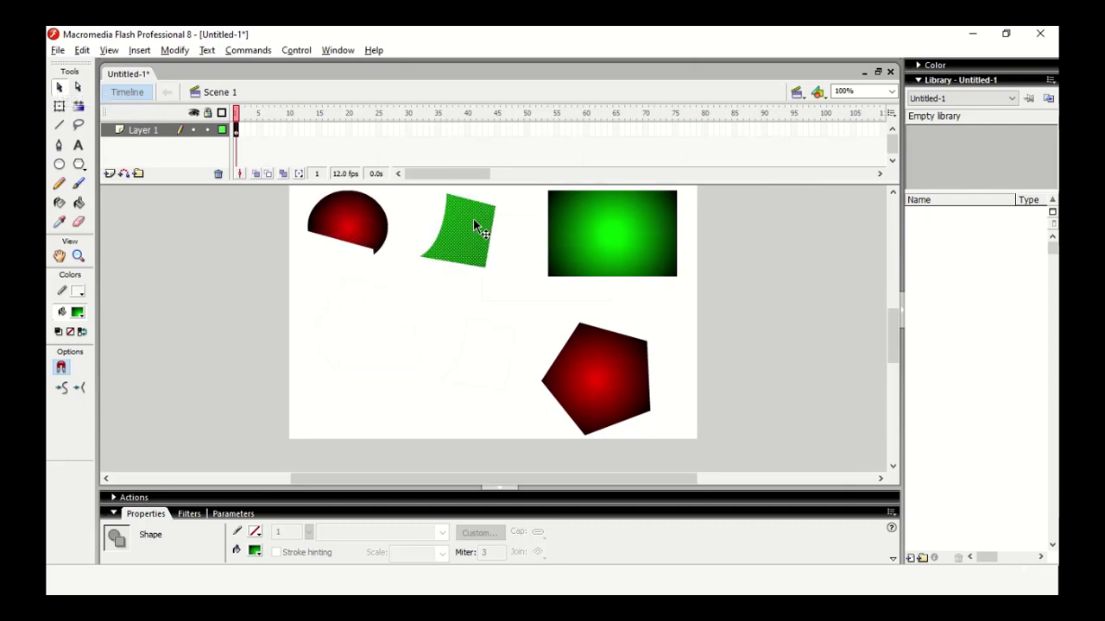
- Consult the object types slide and move the red pentagon to the stage's lower-left area, beneath the cut oval
{"action": "left_click_drag", "start_coordinate": [591, 380], "coordinate": [372, 320]}
{"action": "left_click", "coordinate": [526, 350]}
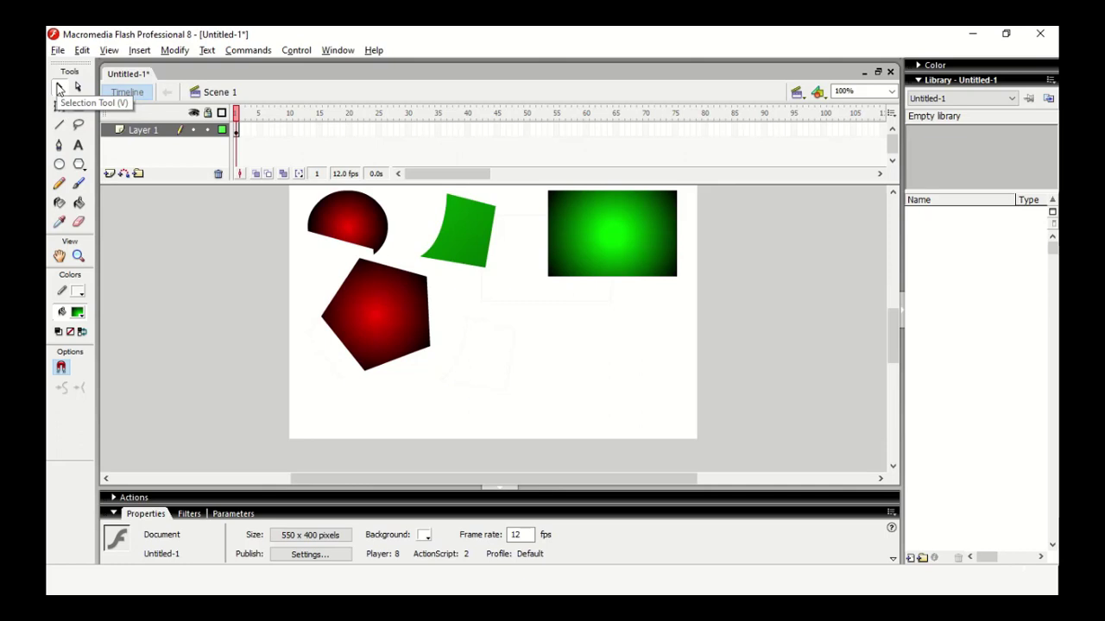
{"action": "key", "text": "alt+Tab"}
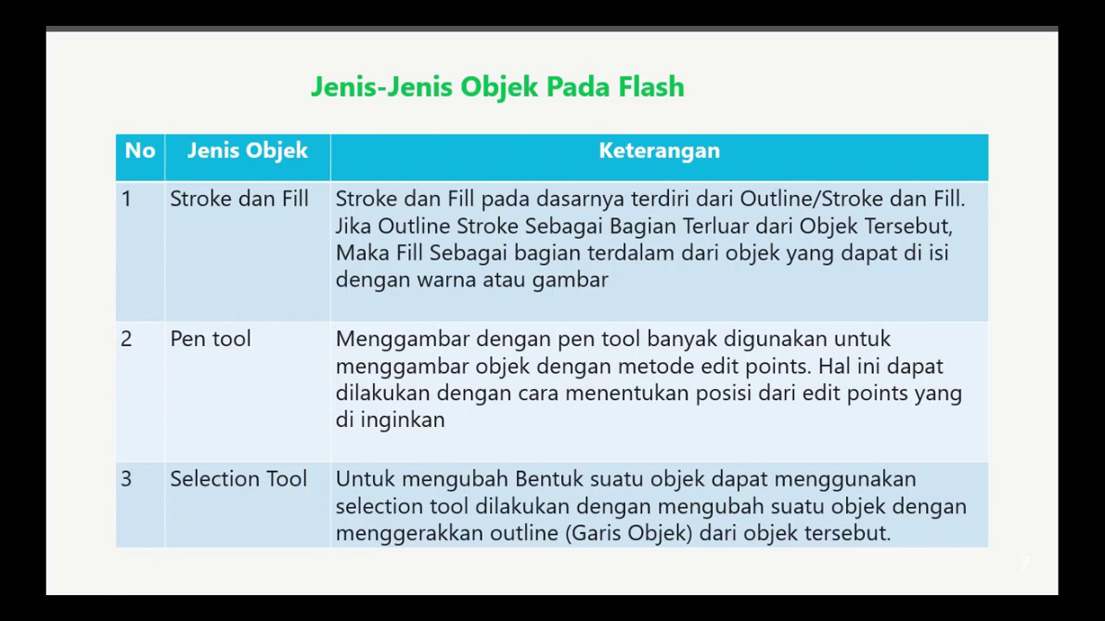
{"action": "key", "text": "alt+Tab"}
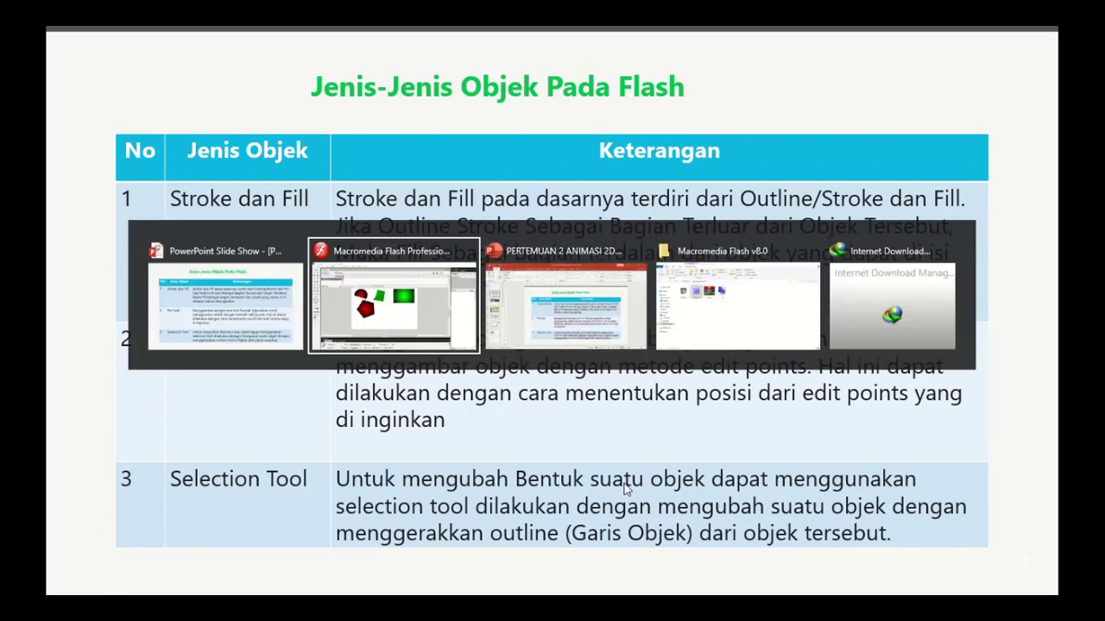
{"action": "left_click", "coordinate": [425, 348]}
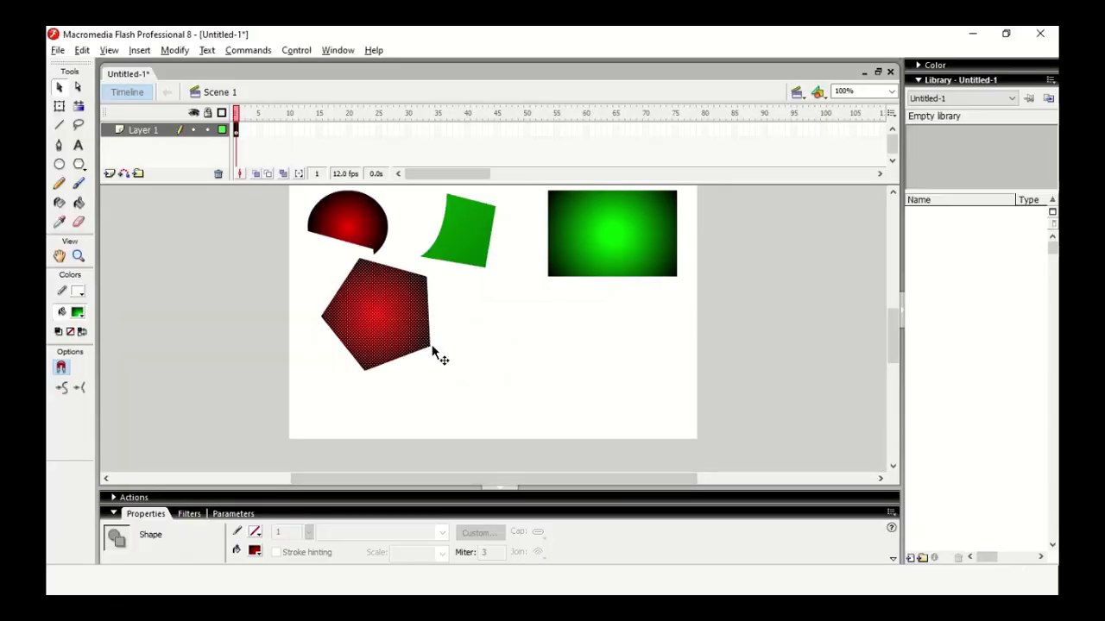
{"action": "left_click_drag", "start_coordinate": [431, 352], "coordinate": [416, 397]}
{"action": "left_click", "coordinate": [557, 371]}
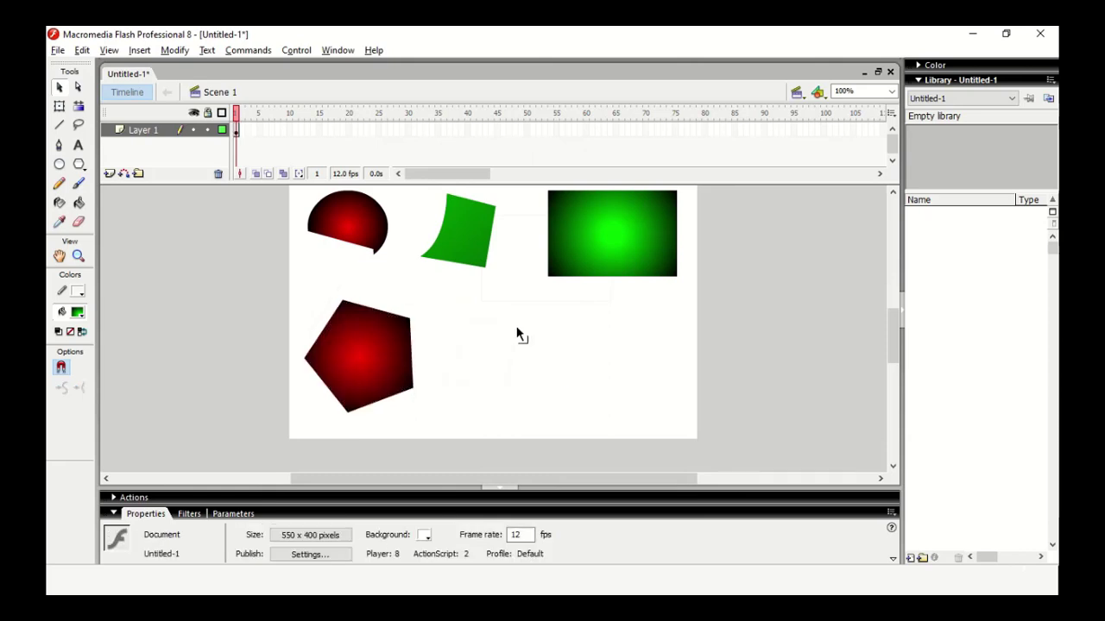
- Delete the green pen-drawn shape and the cut red oval from the stage
{"action": "left_click", "coordinate": [374, 238]}
{"action": "left_click", "coordinate": [458, 239]}
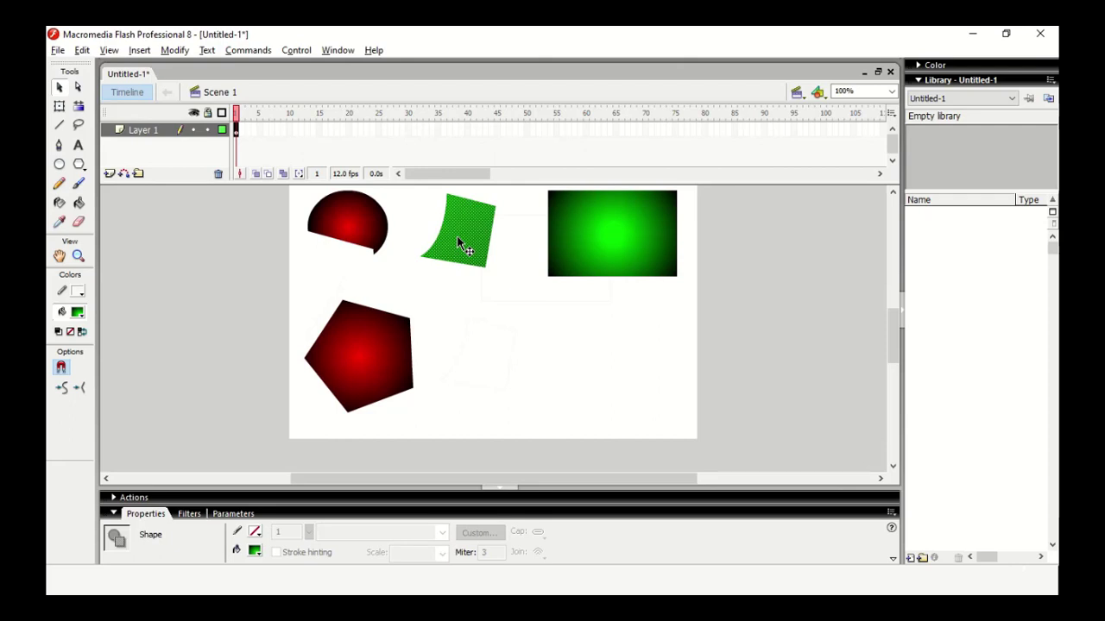
{"action": "key", "text": "Delete"}
{"action": "left_click", "coordinate": [324, 217]}
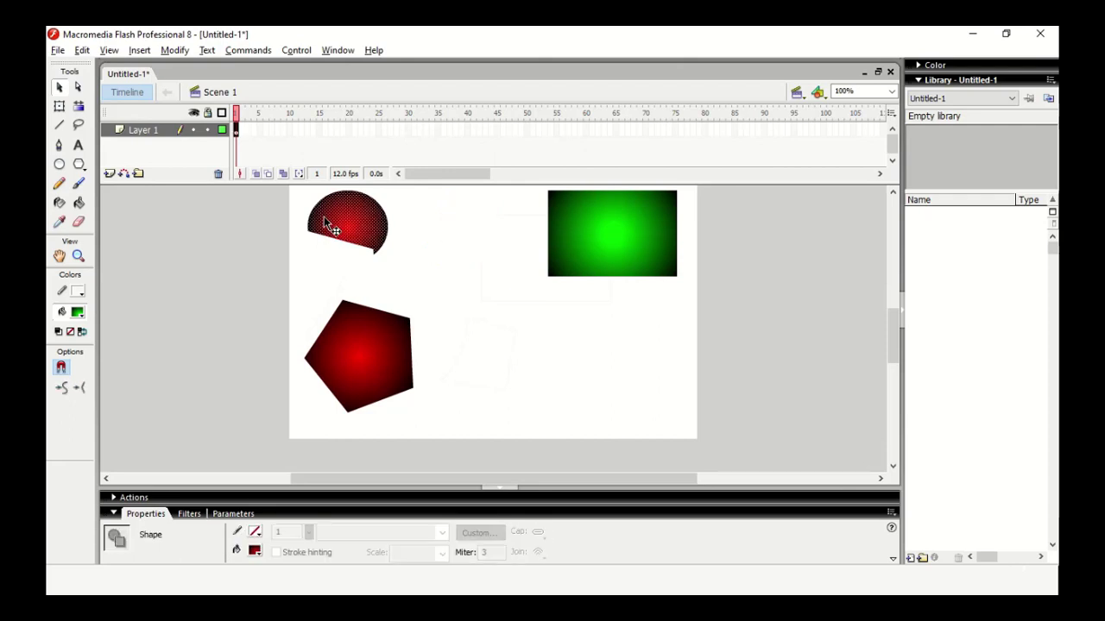
{"action": "key", "text": "Delete"}
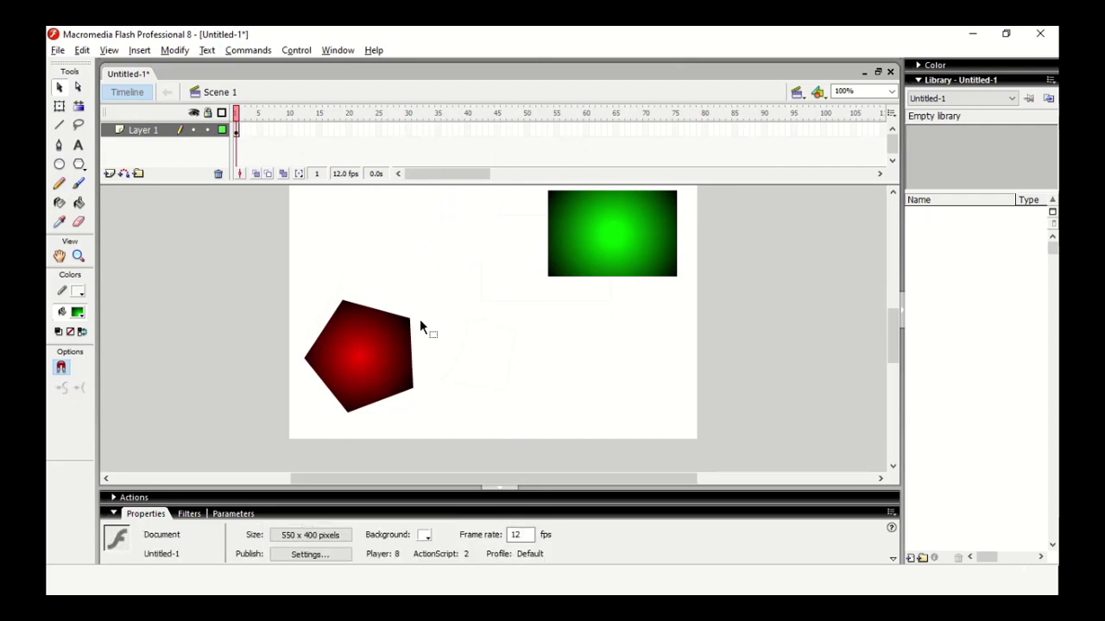
- Move the red pentagon to the stage's upper-left area, and delete both it and the green rectangle
{"action": "left_click_drag", "start_coordinate": [374, 347], "coordinate": [372, 241]}
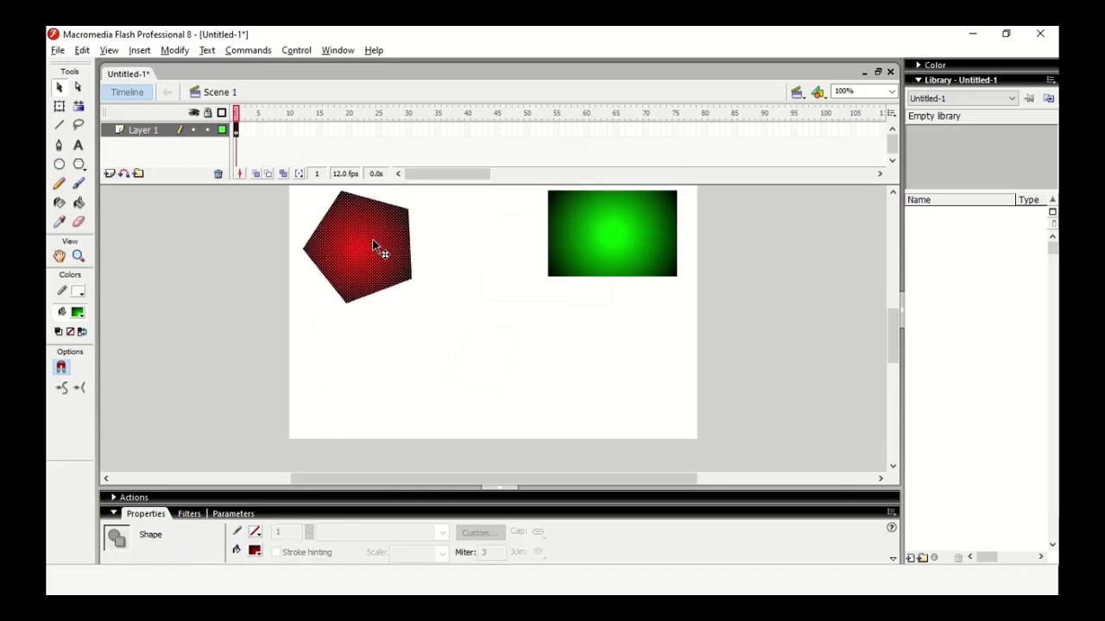
{"action": "left_click", "coordinate": [283, 328]}
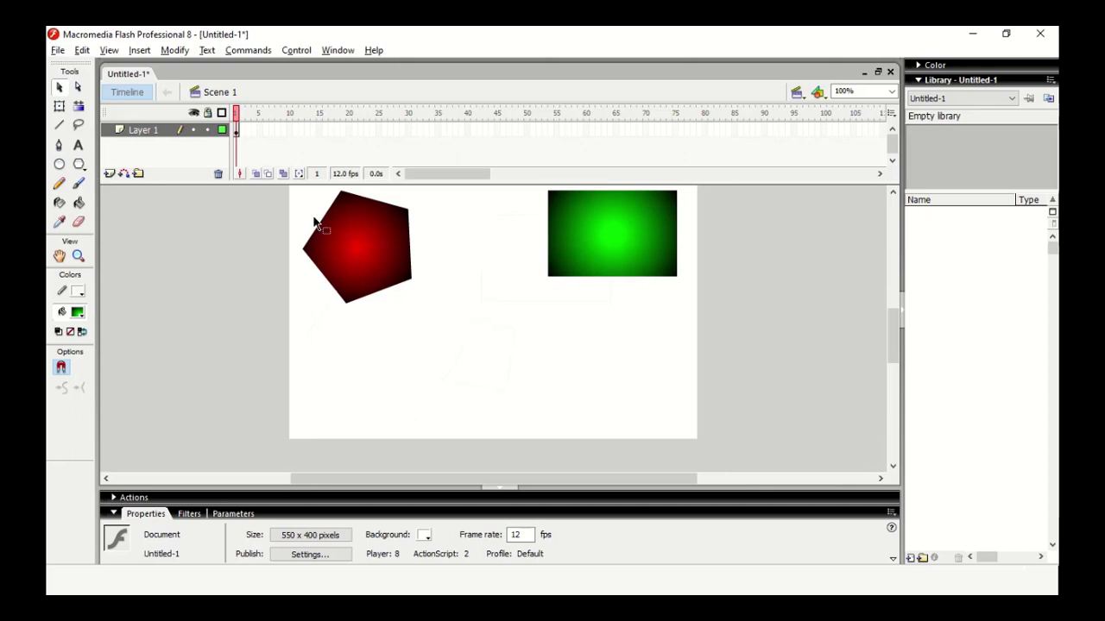
{"action": "left_click", "coordinate": [371, 233]}
{"action": "key", "text": "Delete"}
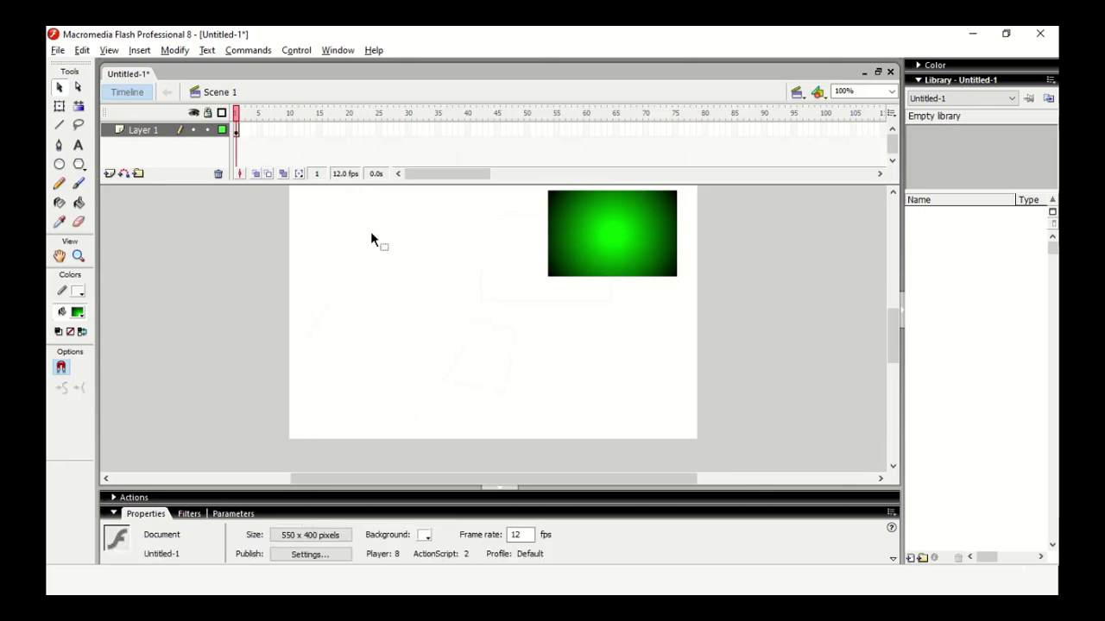
{"action": "left_click", "coordinate": [628, 255]}
{"action": "key", "text": "Delete"}
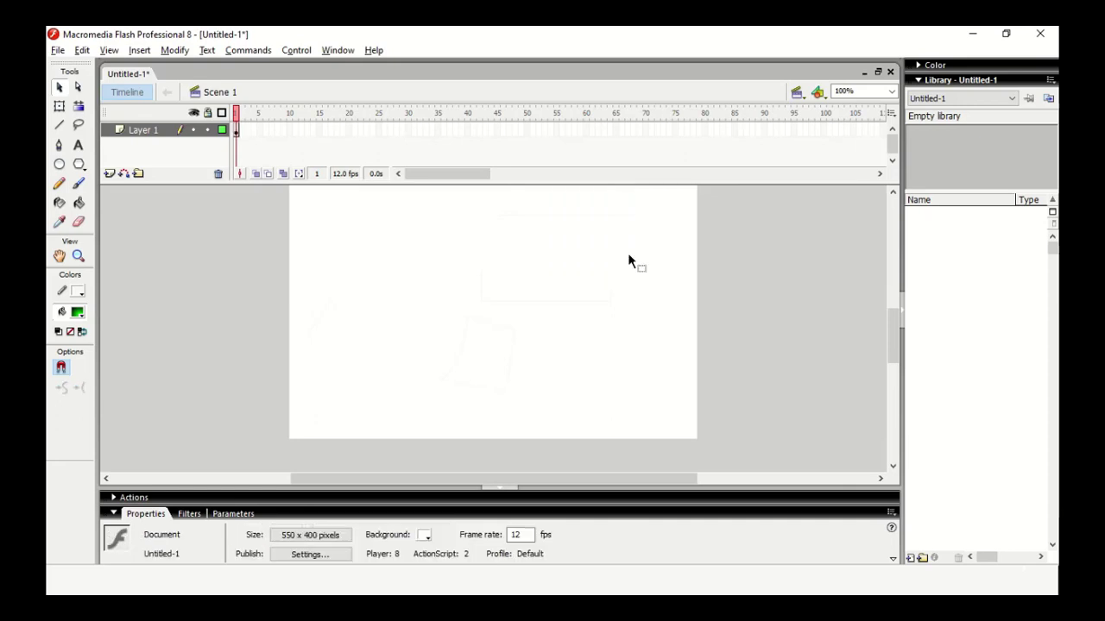
- Draw a small green radial-gradient circle in the stage's upper-left part with the Oval tool and choose the blue radial gradient as fill
{"action": "left_click", "coordinate": [60, 164]}
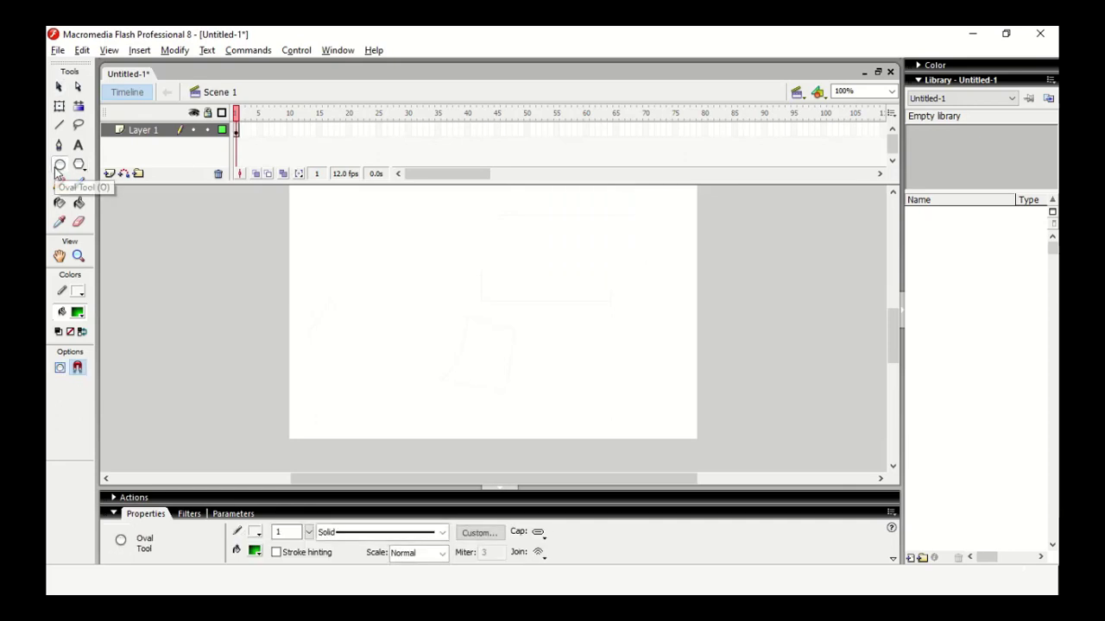
{"action": "left_click_drag", "start_coordinate": [349, 231], "coordinate": [402, 282]}
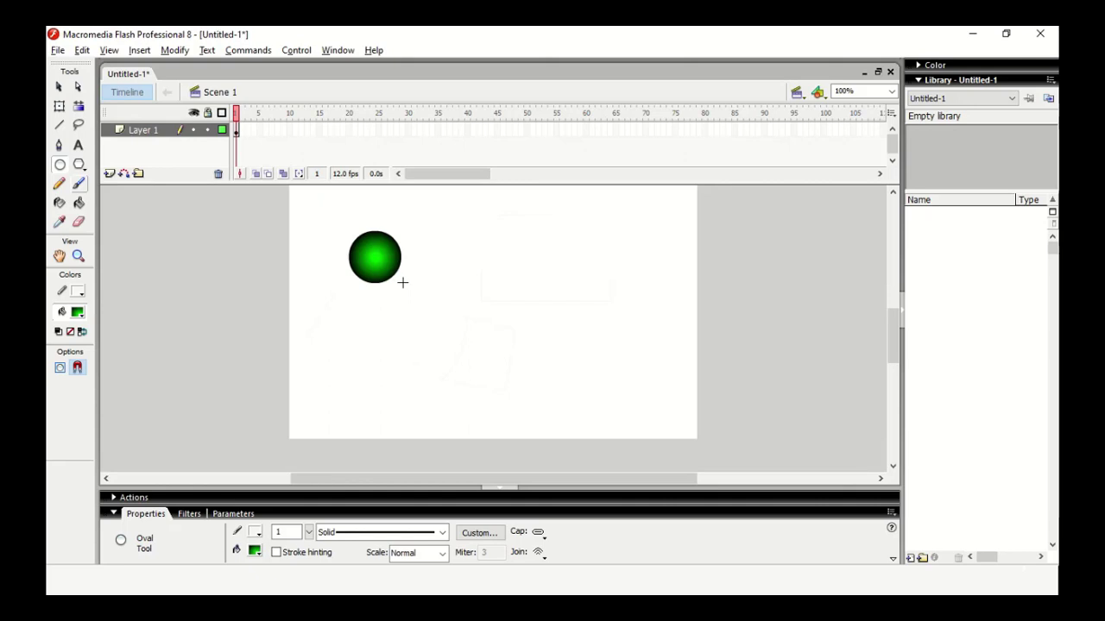
{"action": "left_click", "coordinate": [255, 553]}
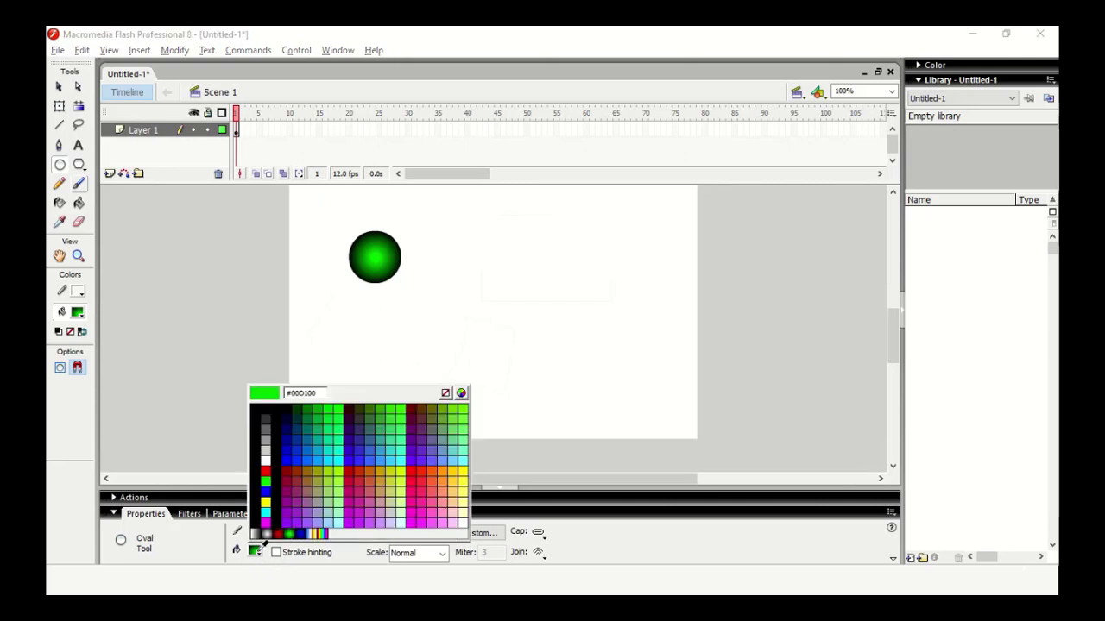
{"action": "left_click", "coordinate": [300, 534]}
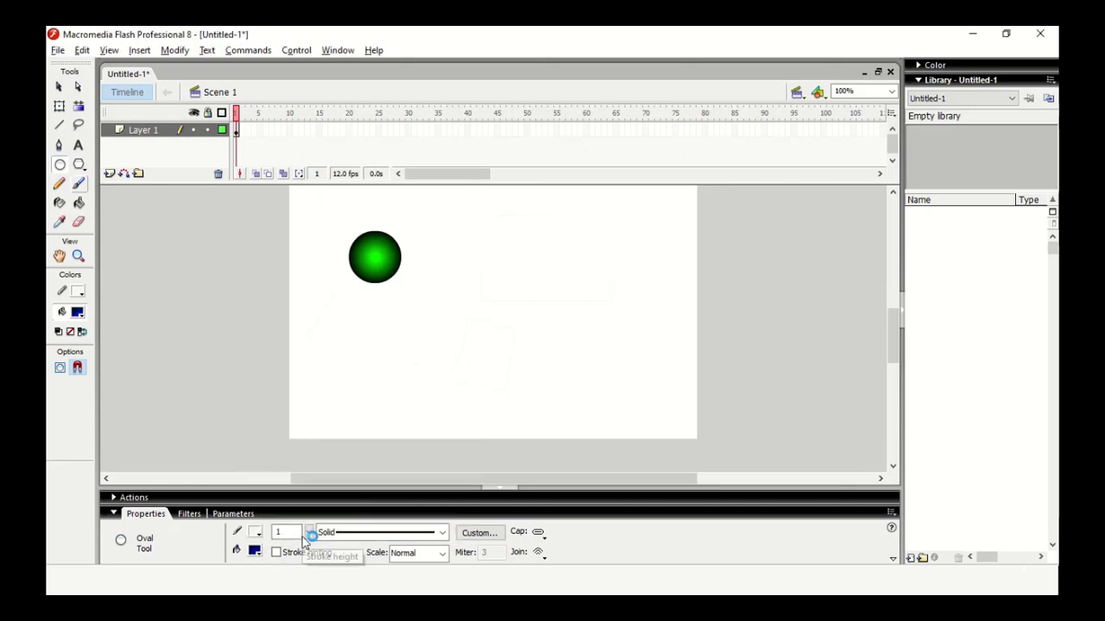
- Select the circle with the Selection tool, fill it with the blue-to-black radial gradient and deselect it
{"action": "left_click", "coordinate": [58, 86]}
{"action": "left_click", "coordinate": [380, 252]}
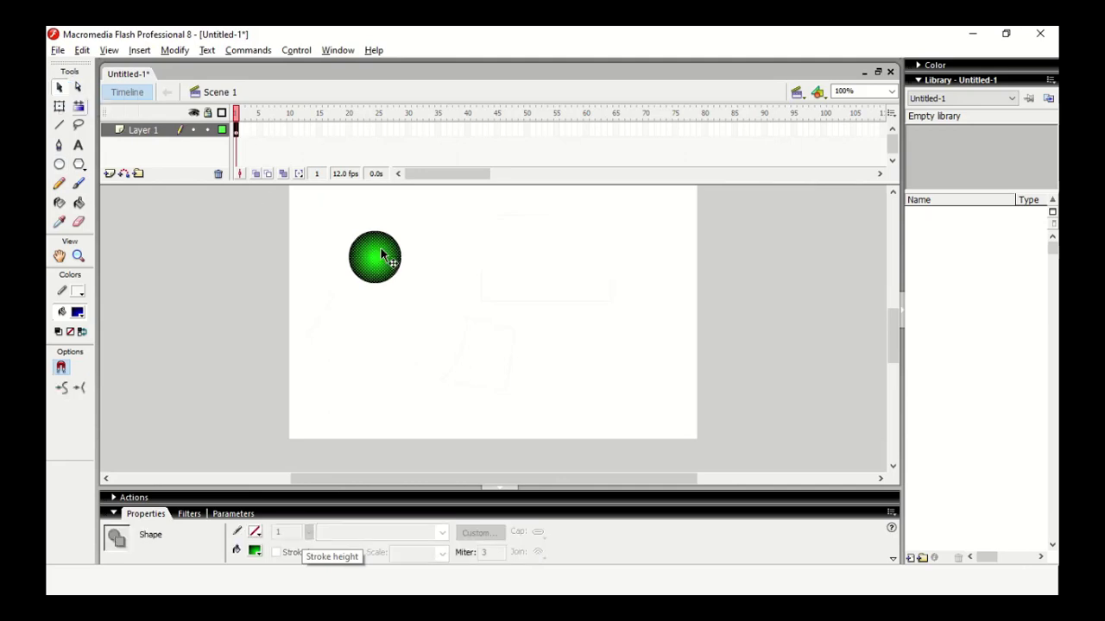
{"action": "left_click", "coordinate": [256, 551]}
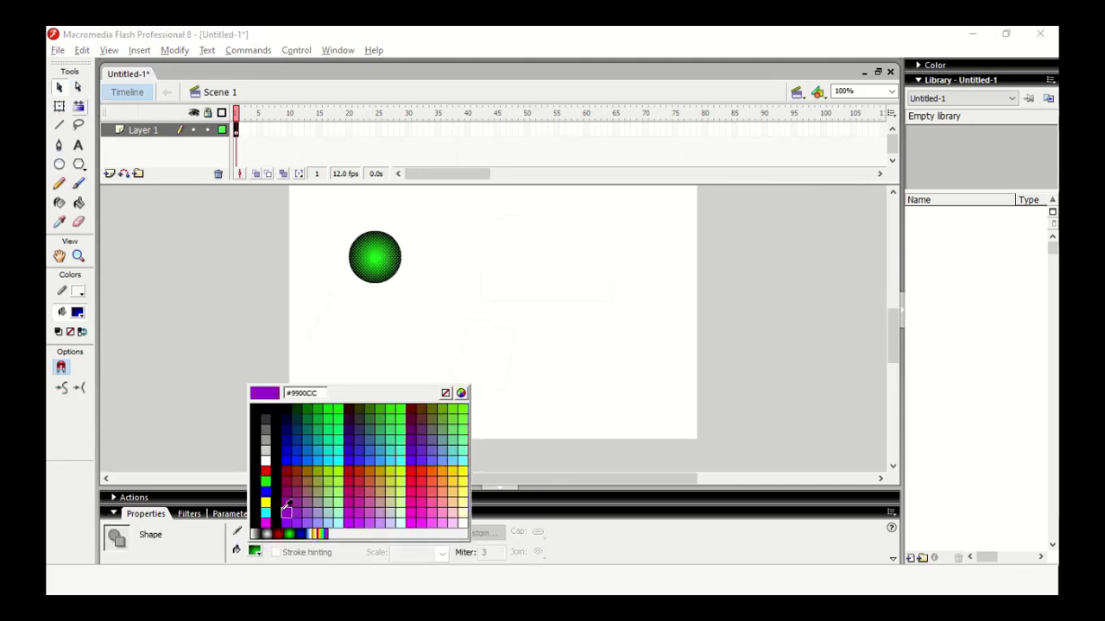
{"action": "left_click", "coordinate": [291, 533]}
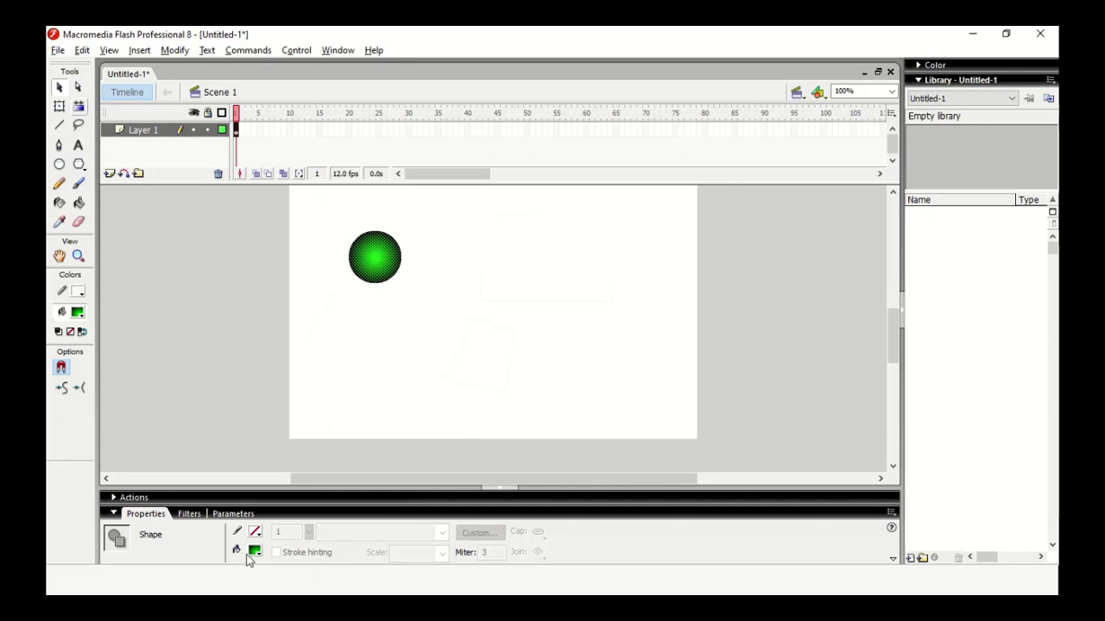
{"action": "left_click", "coordinate": [256, 551]}
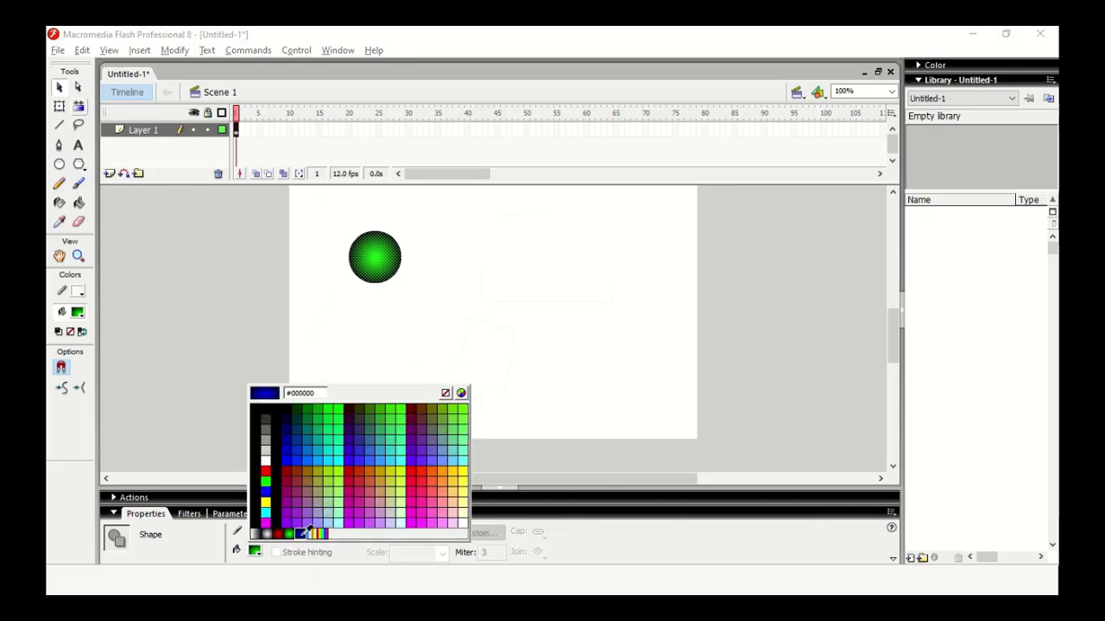
{"action": "left_click", "coordinate": [302, 532]}
{"action": "left_click", "coordinate": [184, 365]}
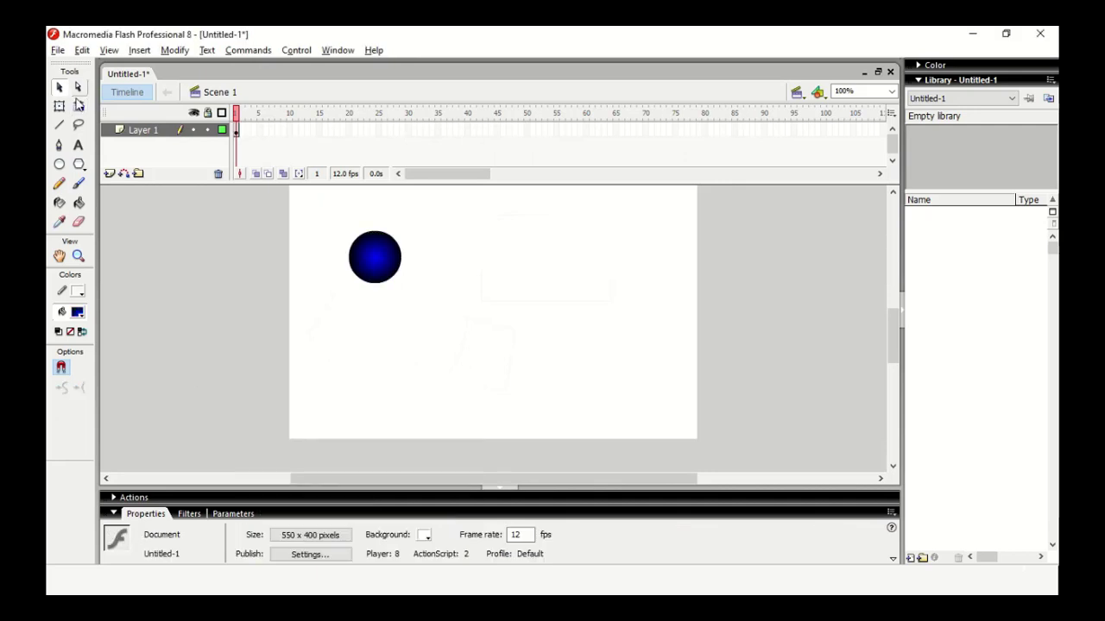
- Move the blue circle slightly up and left, closer to the stage's upper-left area, and deselect it
{"action": "left_click", "coordinate": [371, 252]}
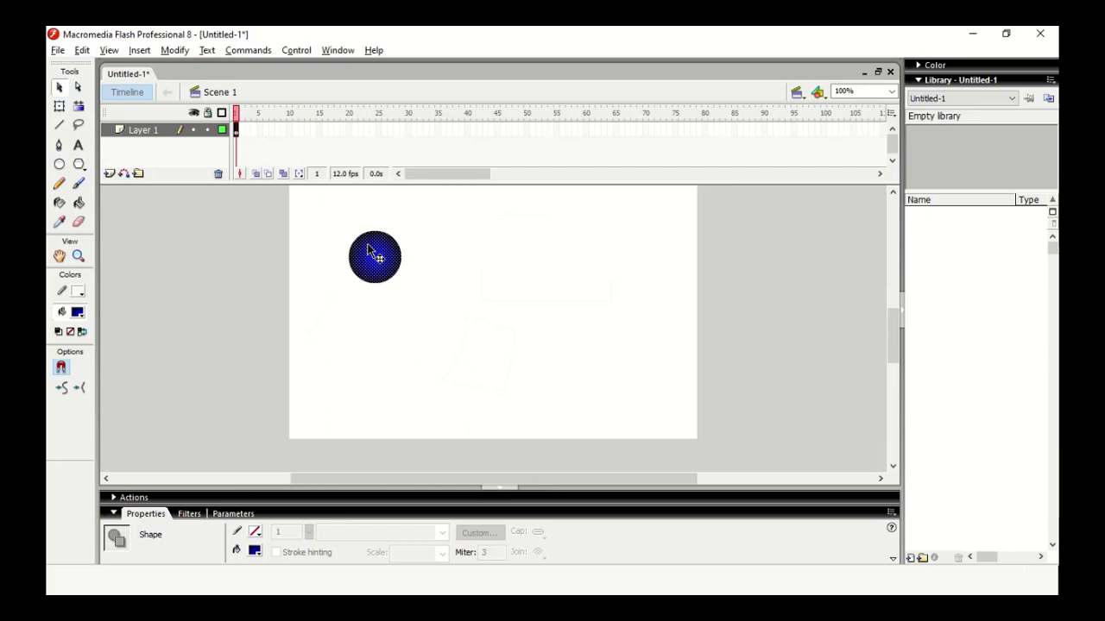
{"action": "left_click_drag", "start_coordinate": [369, 250], "coordinate": [354, 231]}
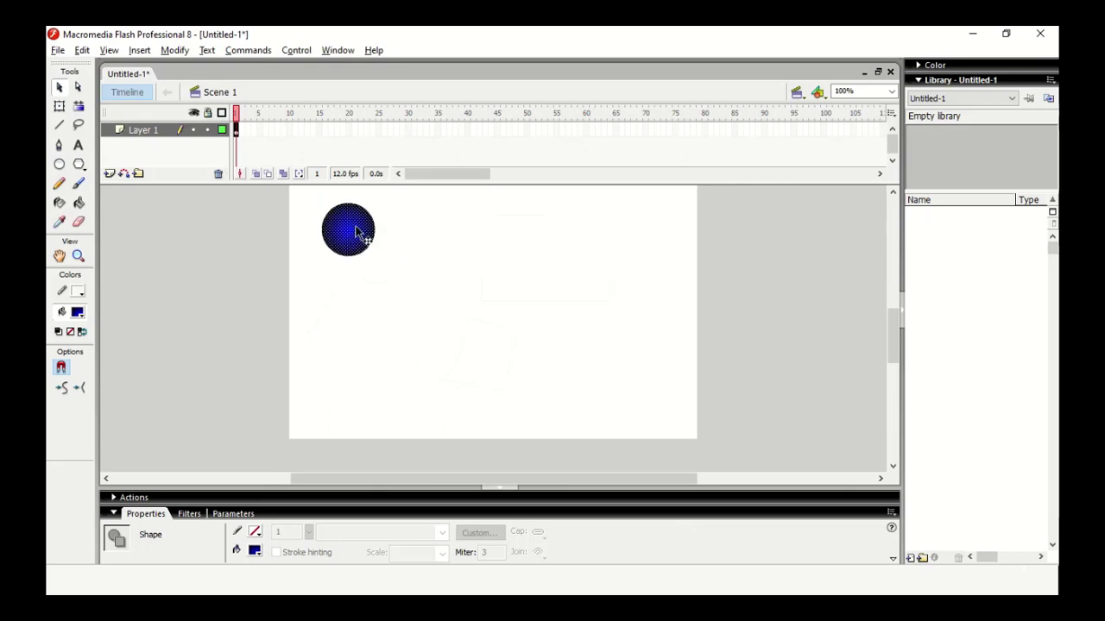
{"action": "left_click", "coordinate": [360, 268]}
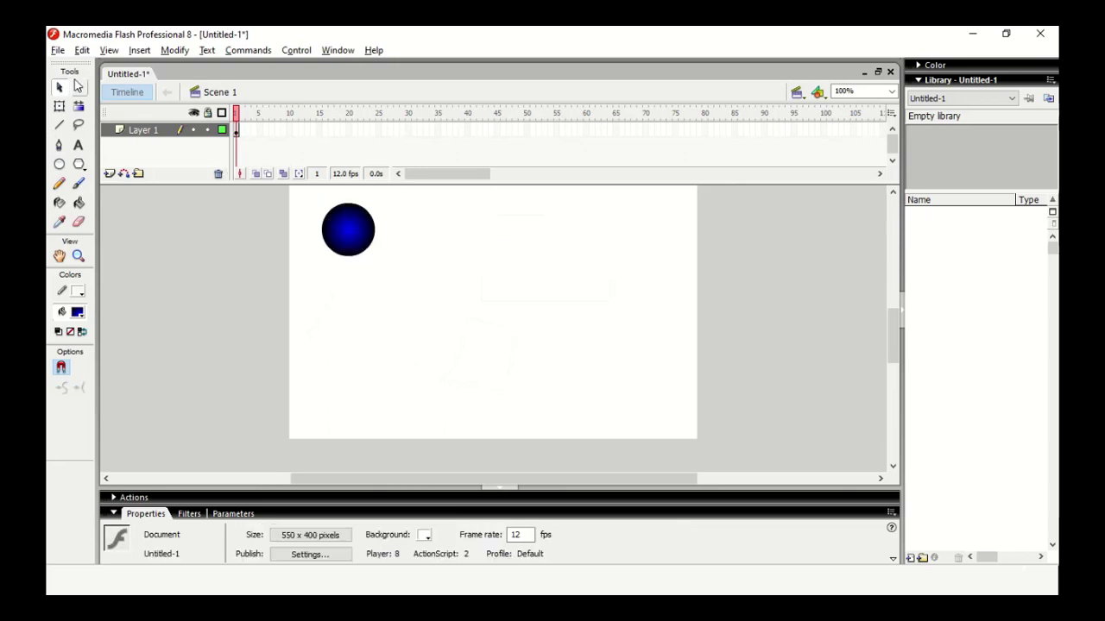
- Reshape the blue circle with the Subselection tool by pulling its right and lower-right anchor points outward, and deselect it
{"action": "left_click", "coordinate": [78, 87]}
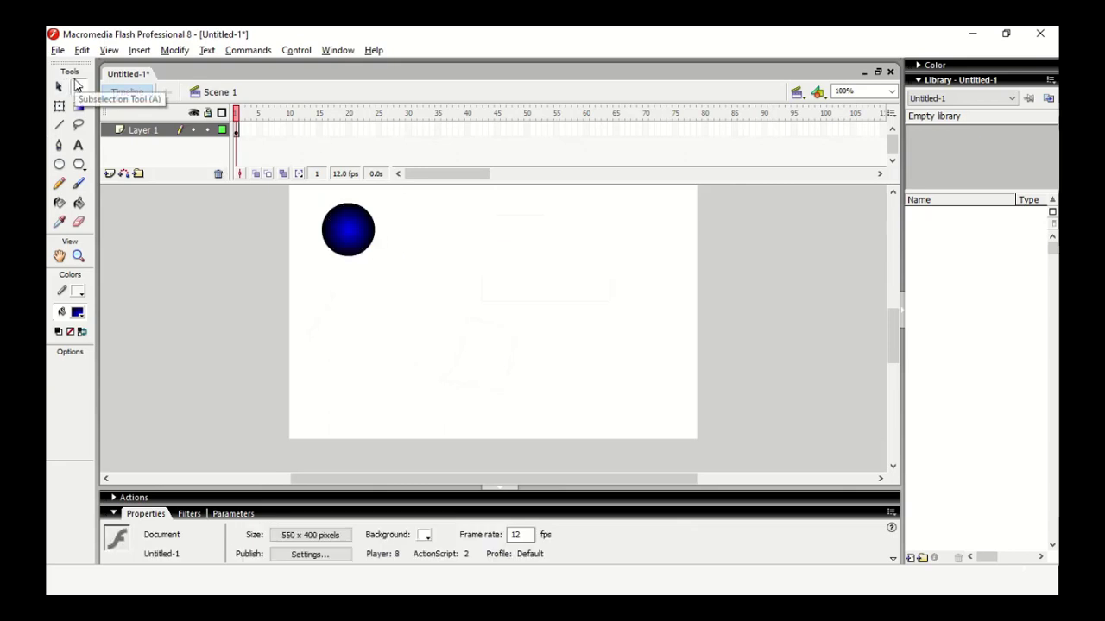
{"action": "left_click", "coordinate": [330, 214]}
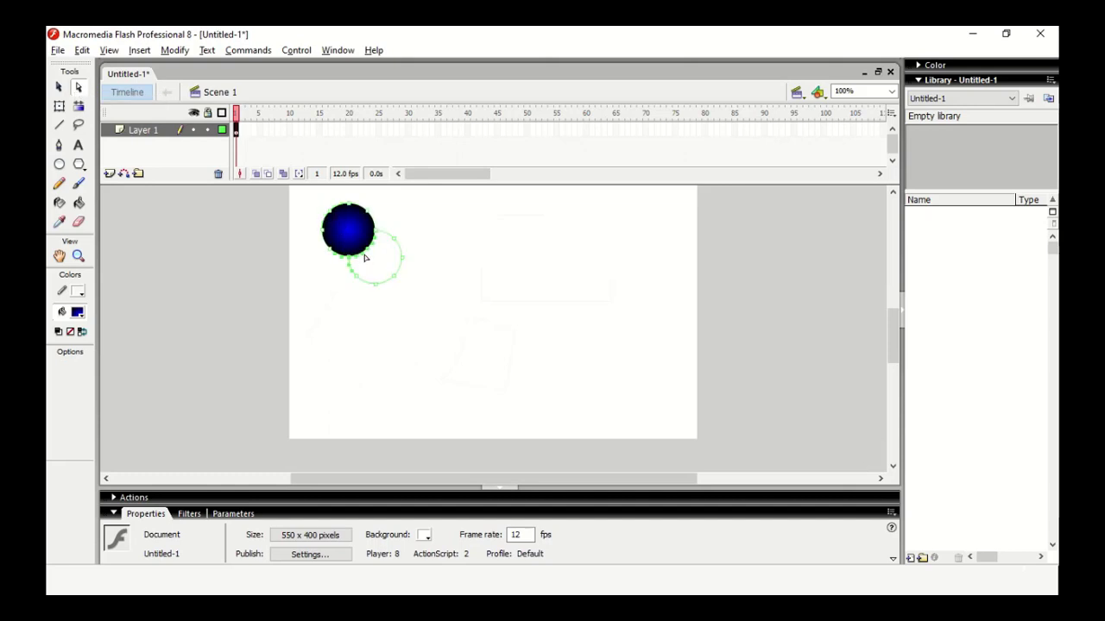
{"action": "left_click_drag", "start_coordinate": [366, 257], "coordinate": [400, 318]}
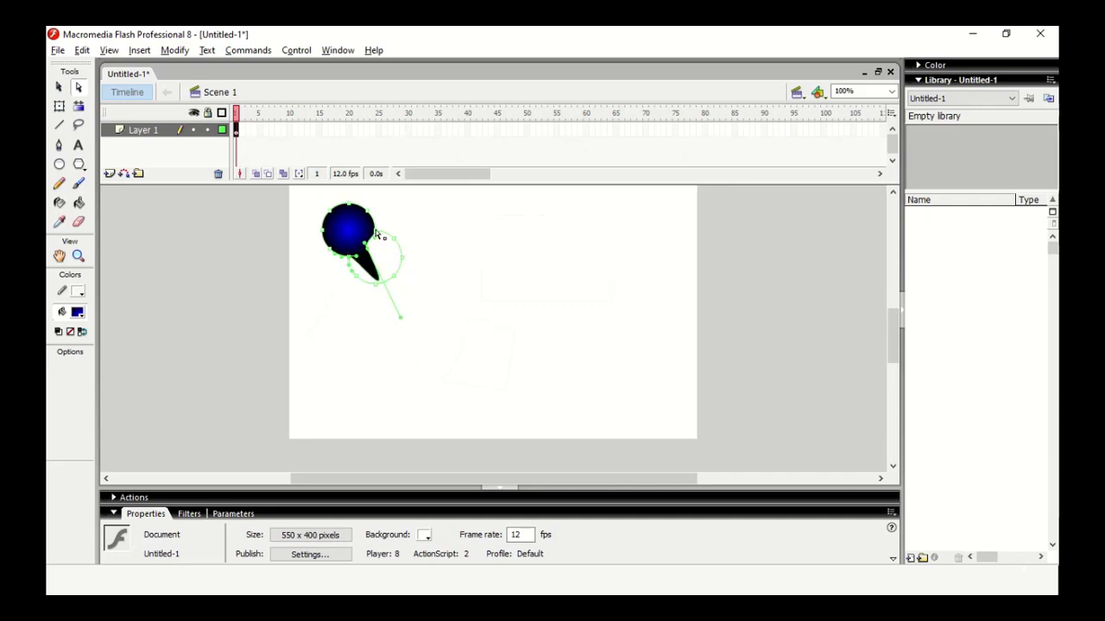
{"action": "left_click_drag", "start_coordinate": [375, 231], "coordinate": [433, 234]}
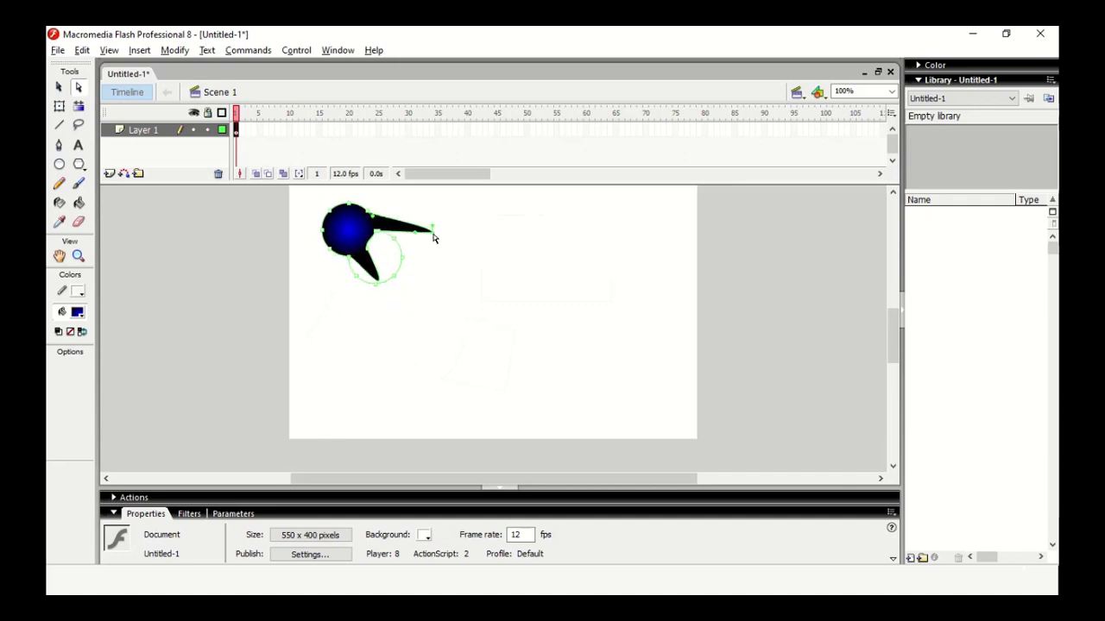
{"action": "left_click", "coordinate": [391, 252]}
{"action": "left_click_drag", "start_coordinate": [391, 252], "coordinate": [426, 250]}
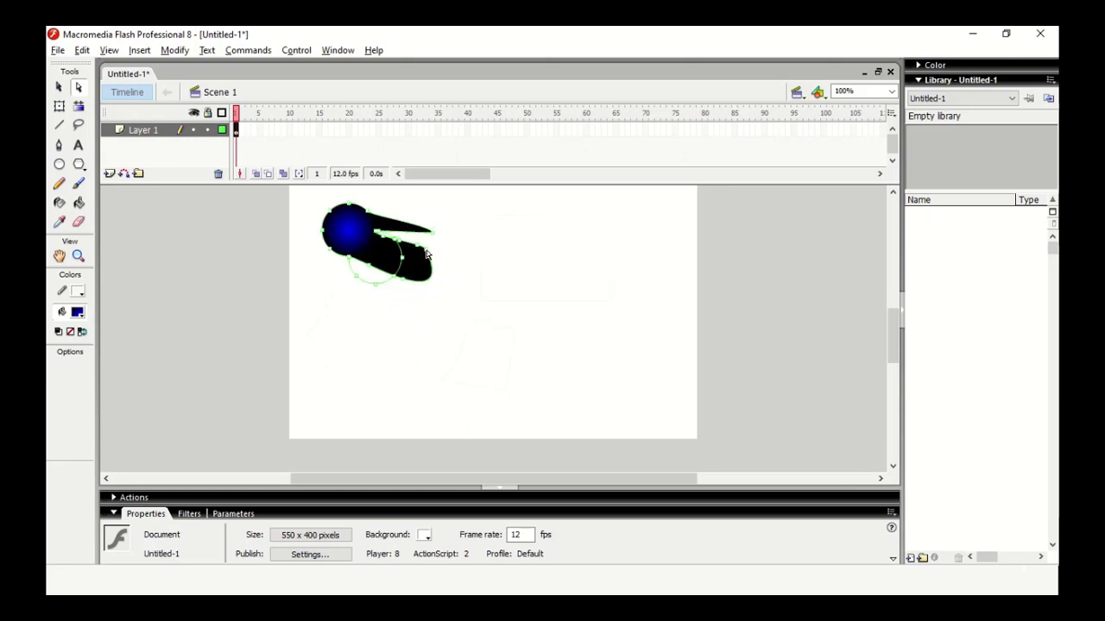
{"action": "left_click", "coordinate": [393, 374]}
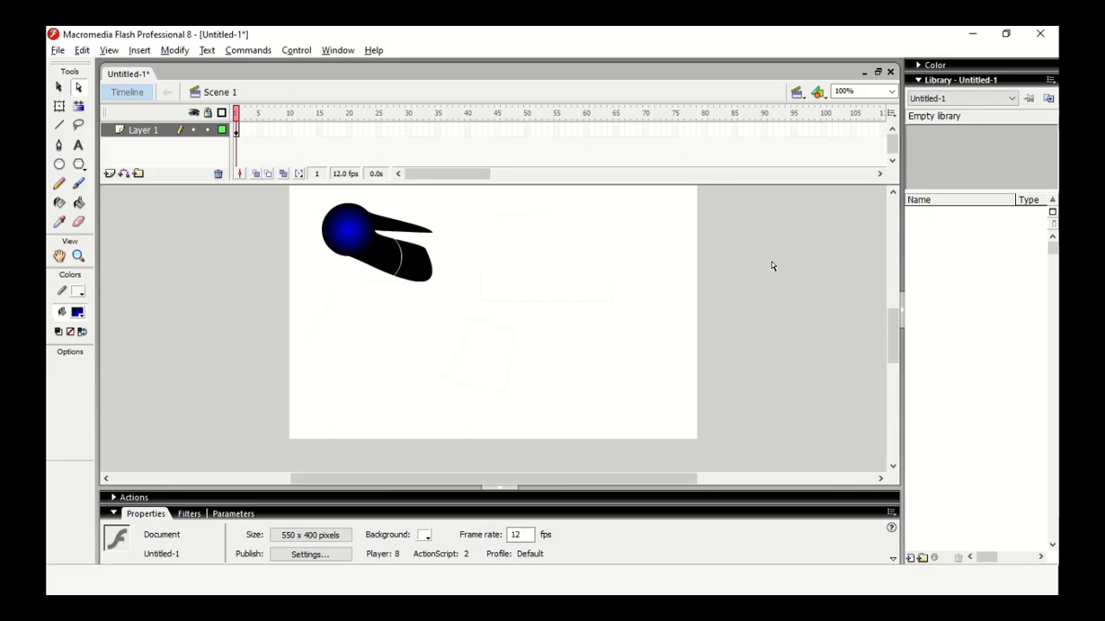
{"action": "mouse_move", "coordinate": [1057, 27]}
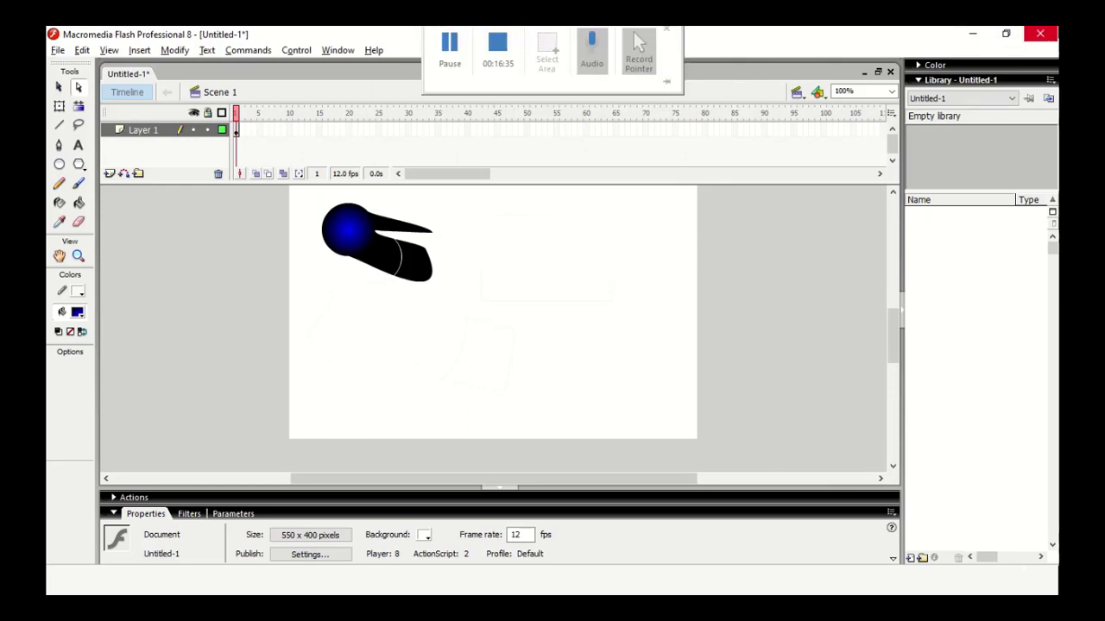